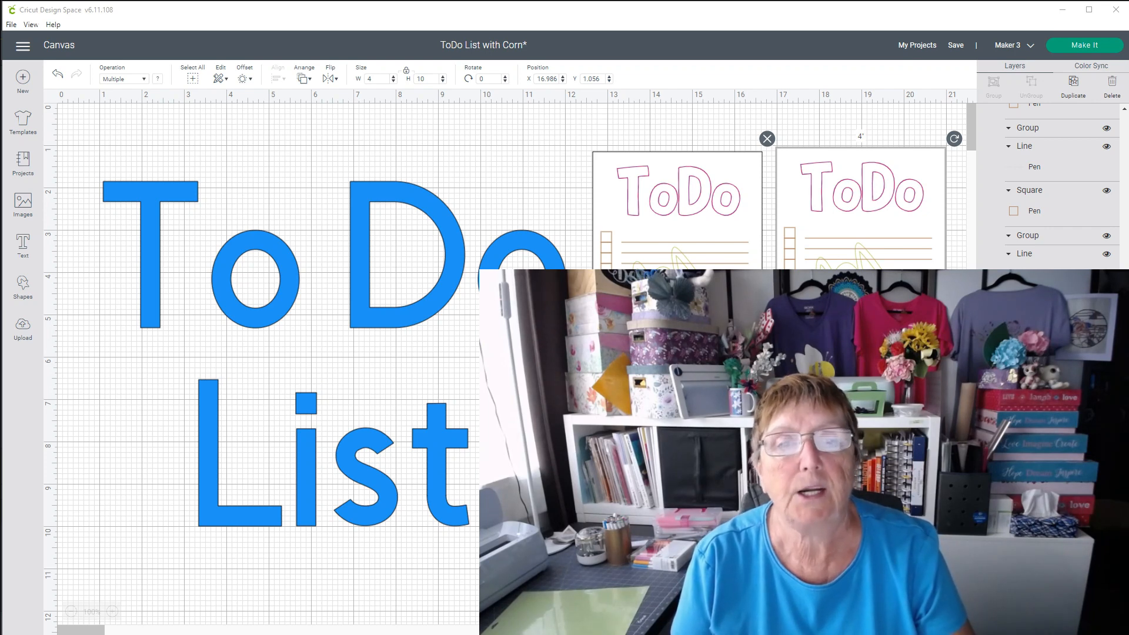
click(735, 599)
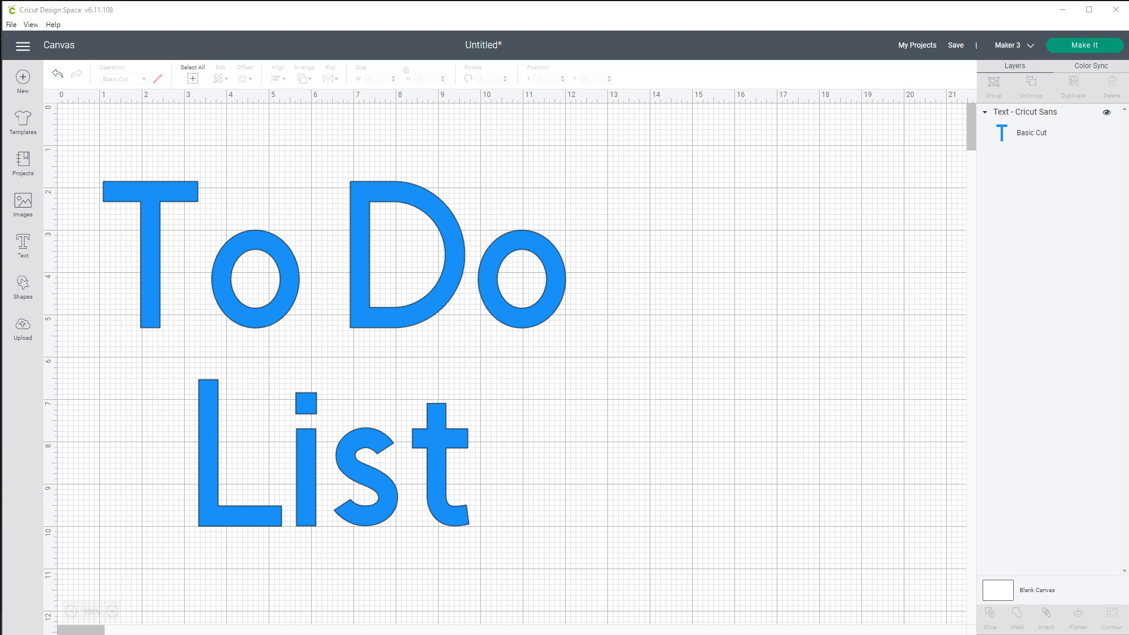
Hide the To Do List text layer, then add a square shape and move it to about X 5.5, Y 0.9.
click(1106, 113)
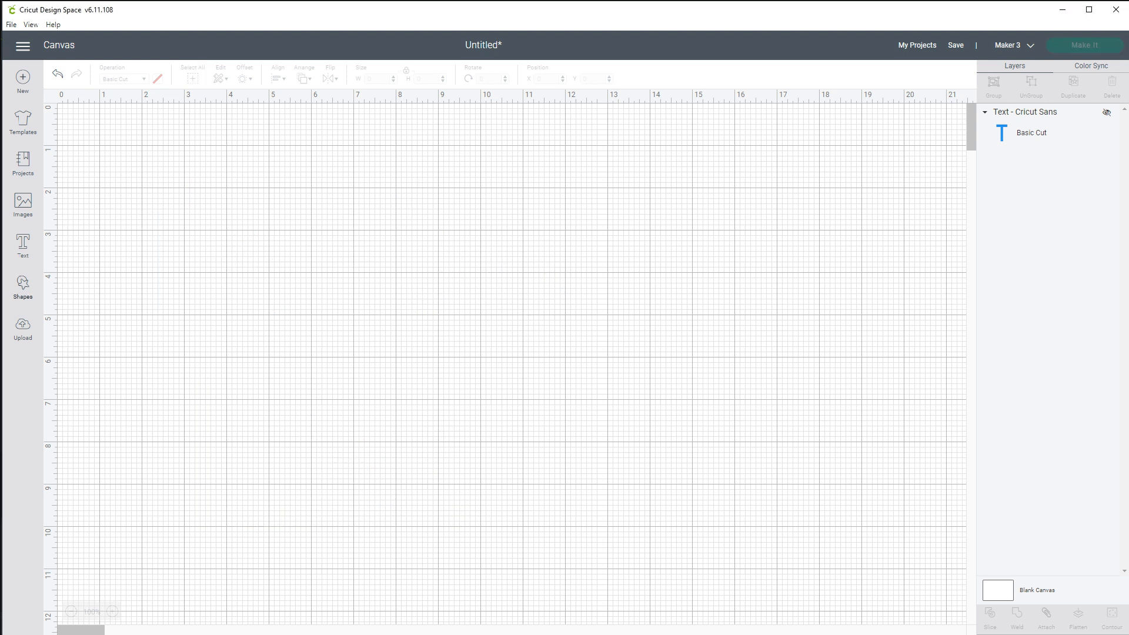
click(22, 286)
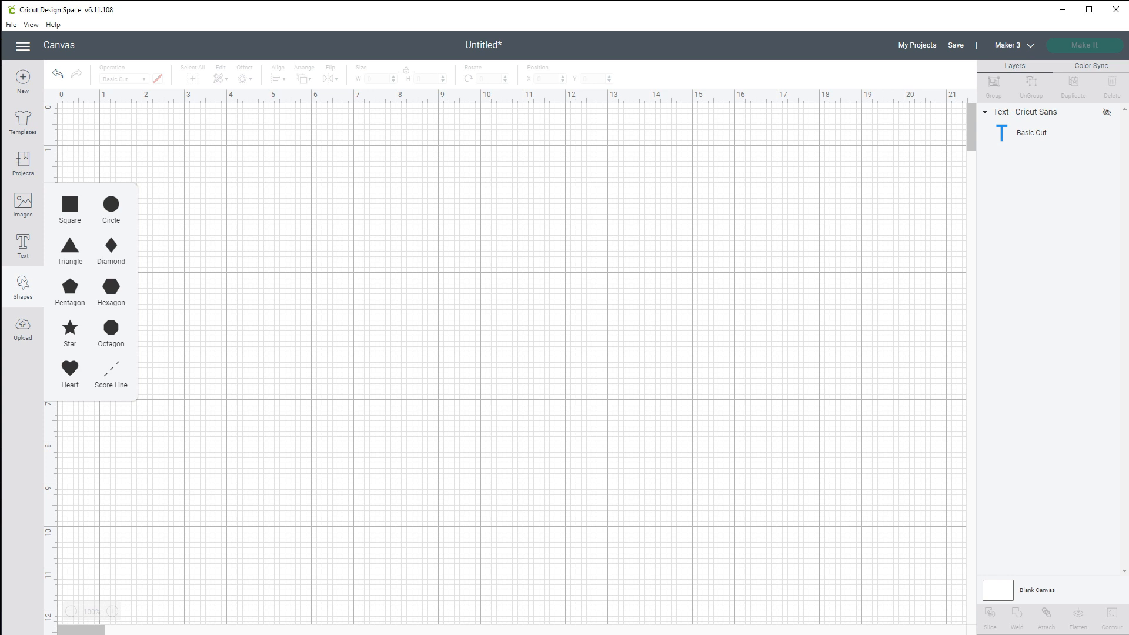
click(70, 204)
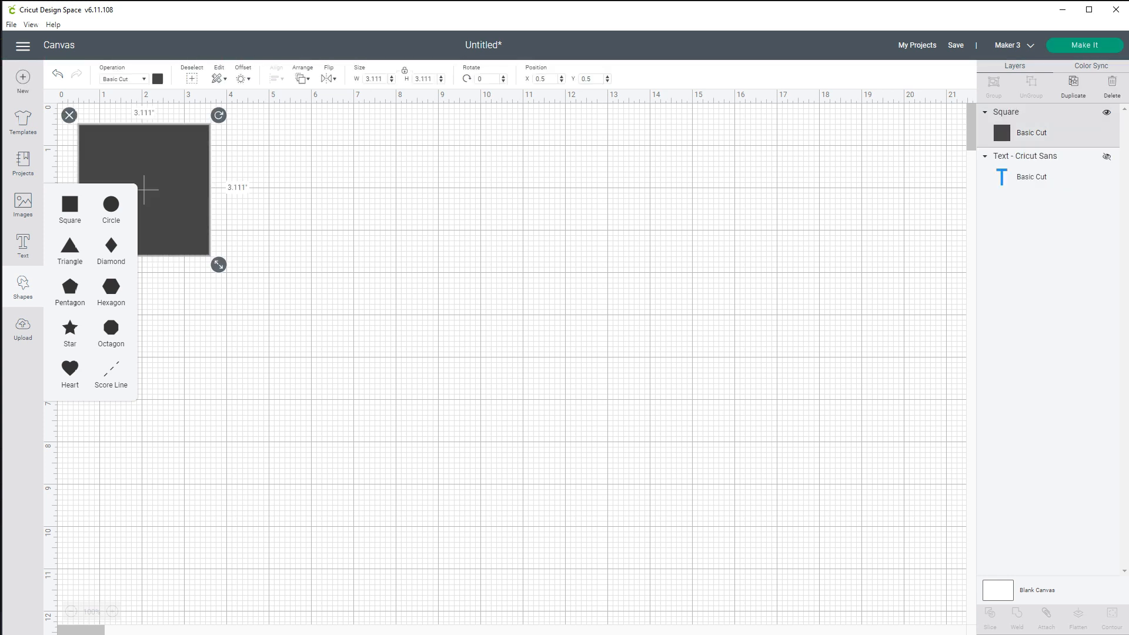
drag(144, 189, 357, 207)
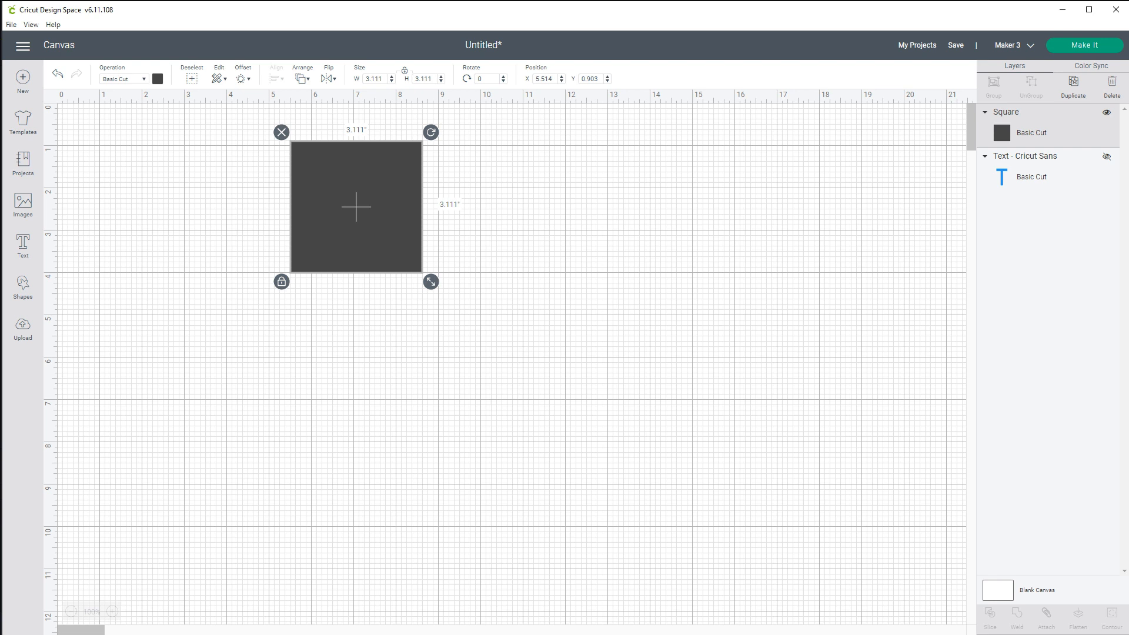
Unlock the square's proportions and size it to 3.5 inches wide by 10 inches high.
click(282, 281)
click(374, 79)
text(3.5)
key(Tab)
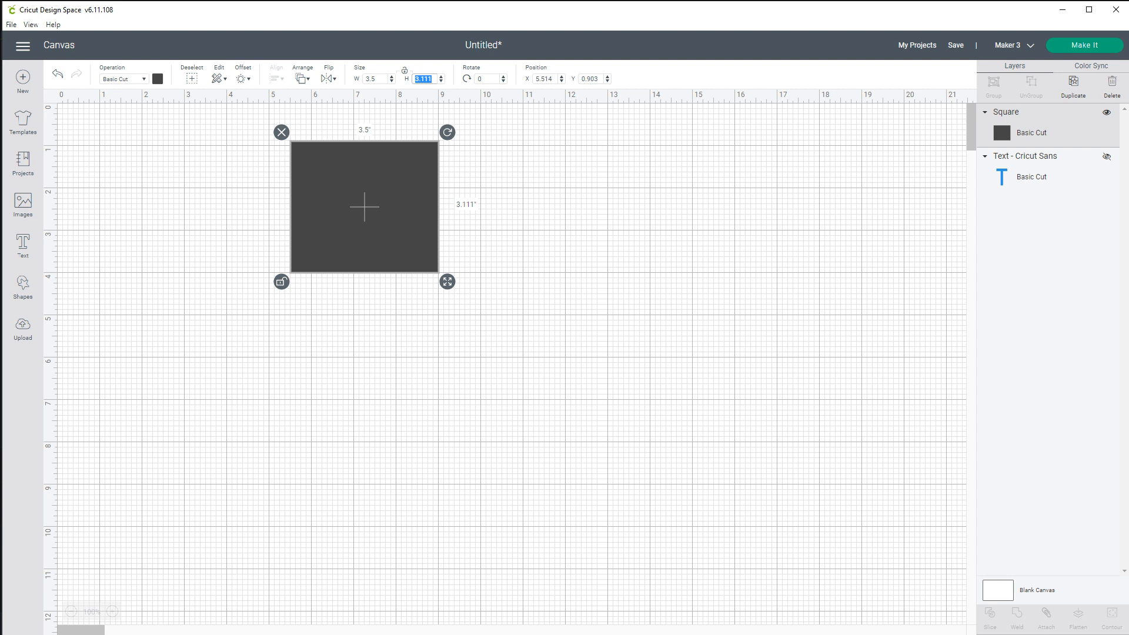
text(10)
key(Return)
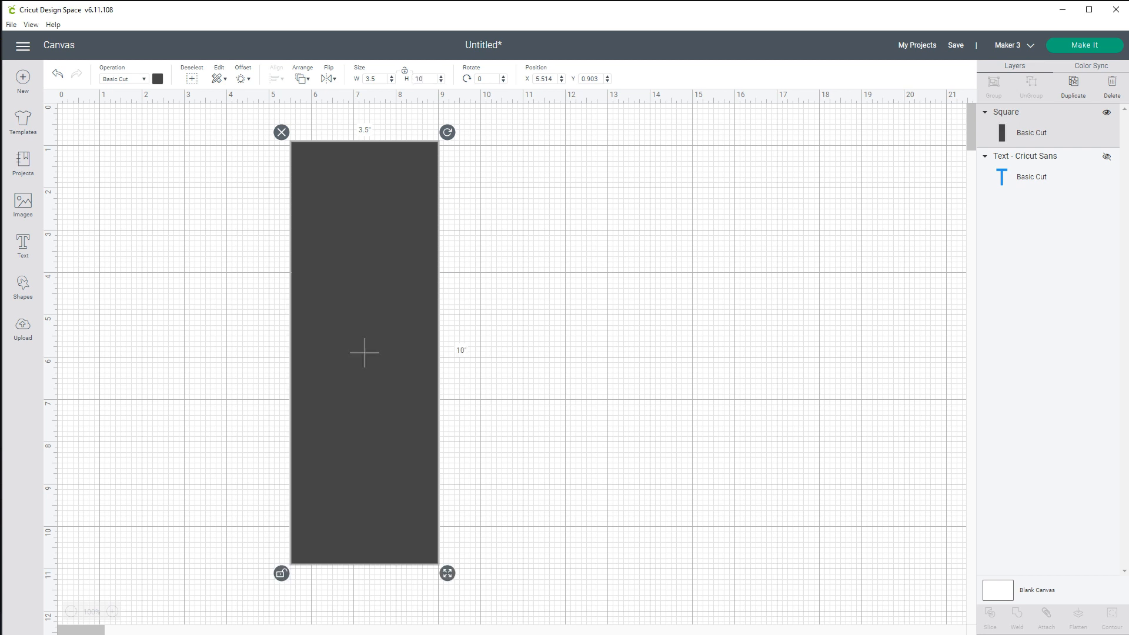
Set the rectangle's width to 4 inches with the proportions unlocked, then lock its proportions again.
click(282, 573)
click(377, 79)
click(405, 71)
click(405, 71)
click(282, 574)
drag(378, 78, 365, 79)
text(4)
key(Return)
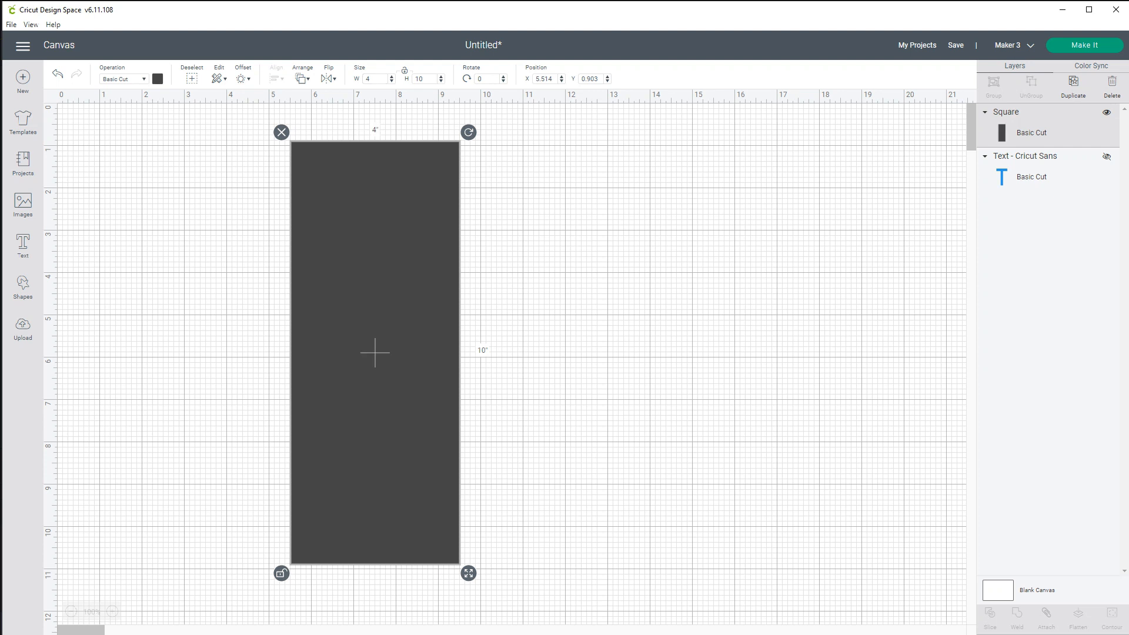
click(281, 573)
Color the rectangle white and place it near the canvas's upper-left area at about X 1.8, Y 0.46.
drag(374, 353, 301, 340)
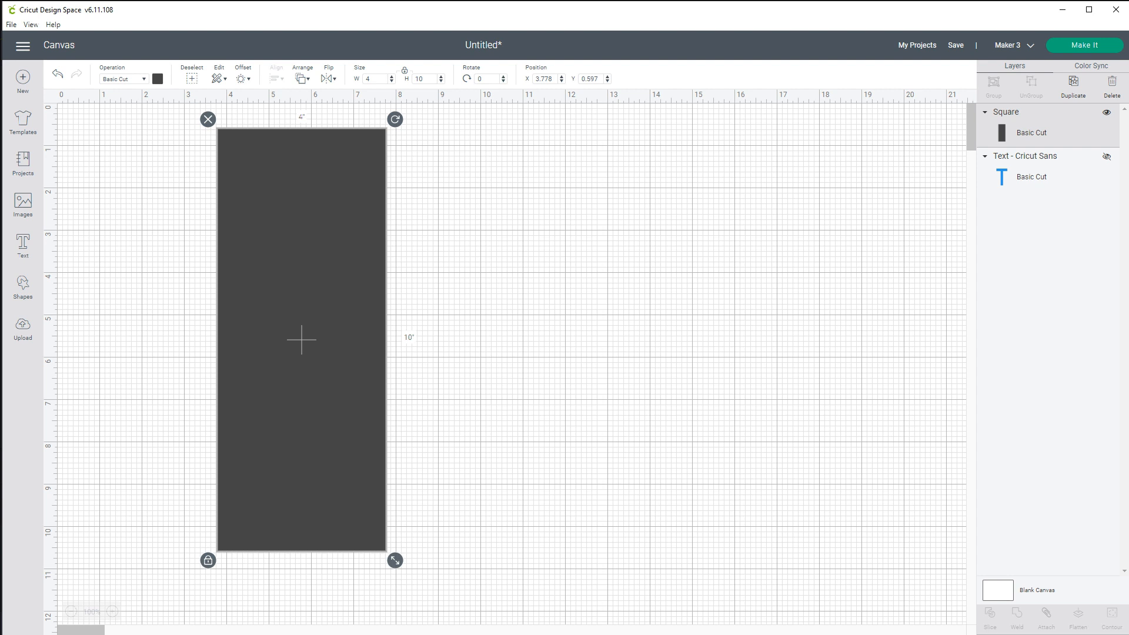
click(157, 79)
click(170, 191)
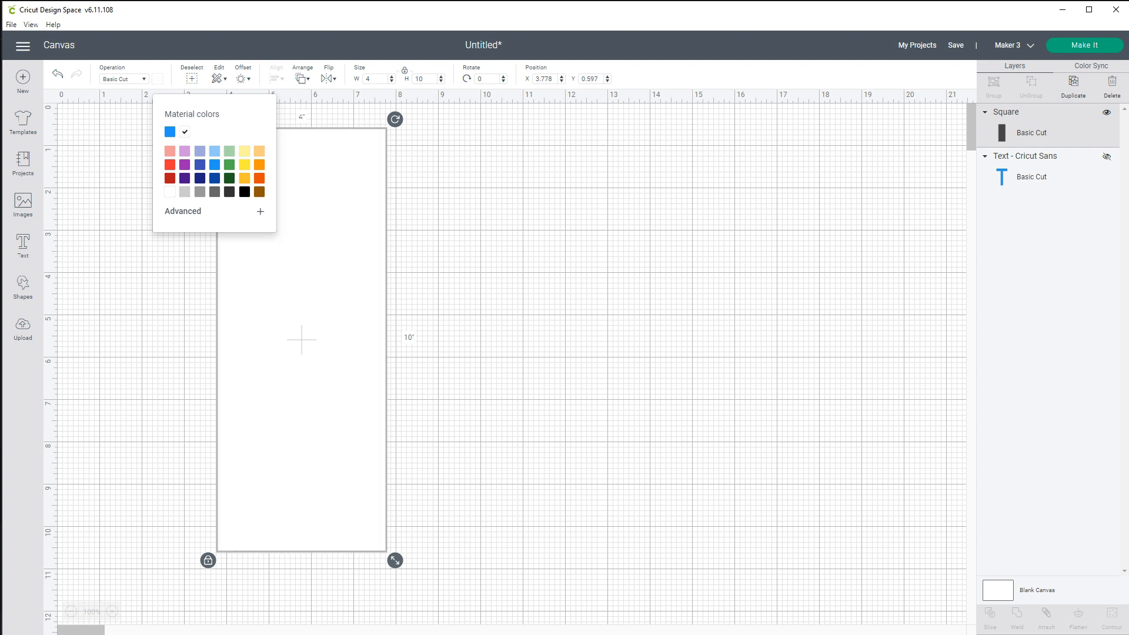
click(500, 247)
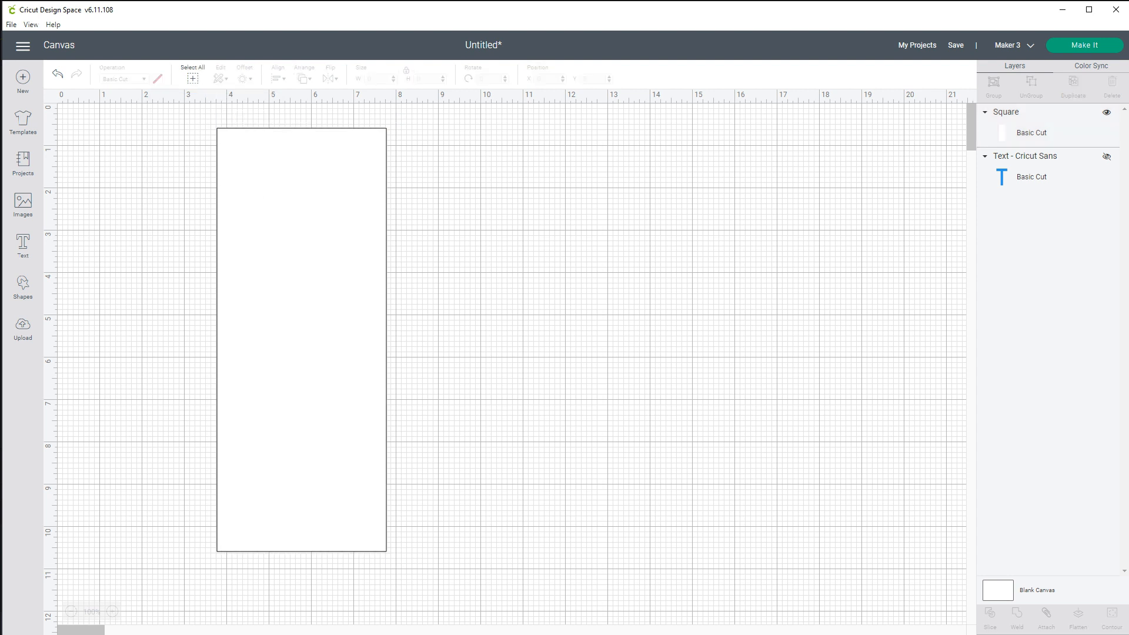
drag(301, 339, 219, 333)
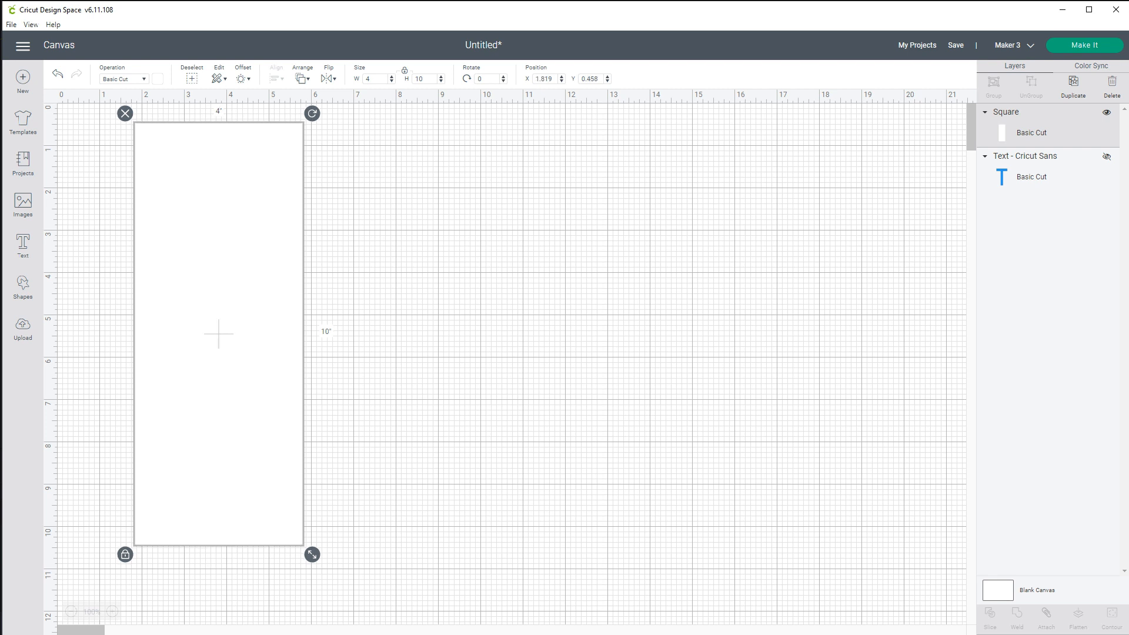
click(475, 288)
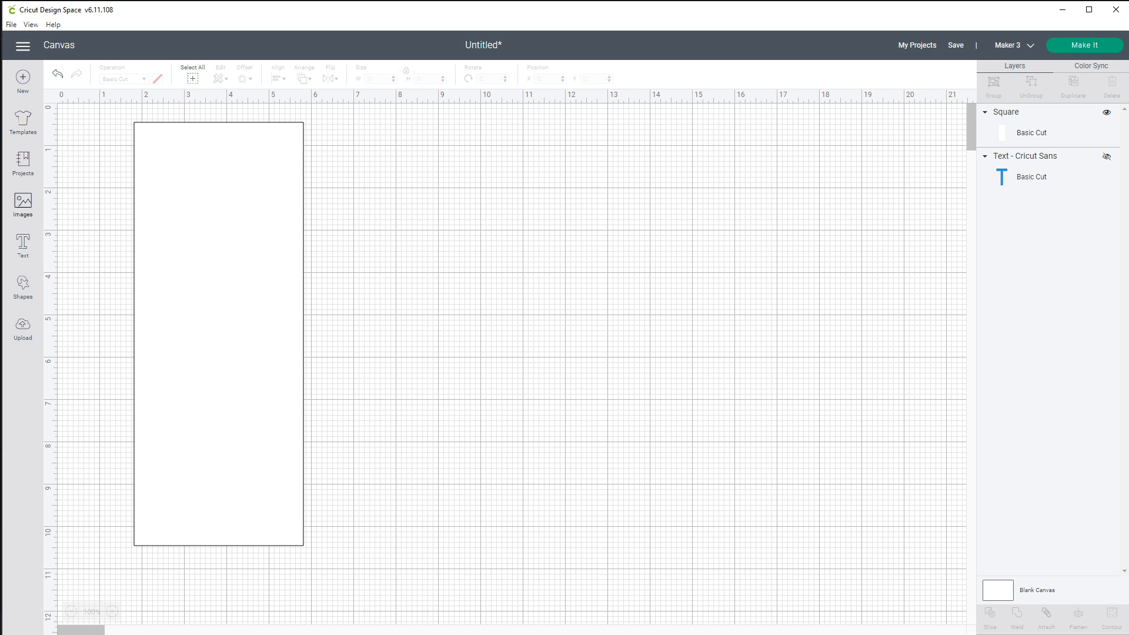
Browse the Food & Kitchen category of the image library for artwork suitable for the to-do list.
click(23, 204)
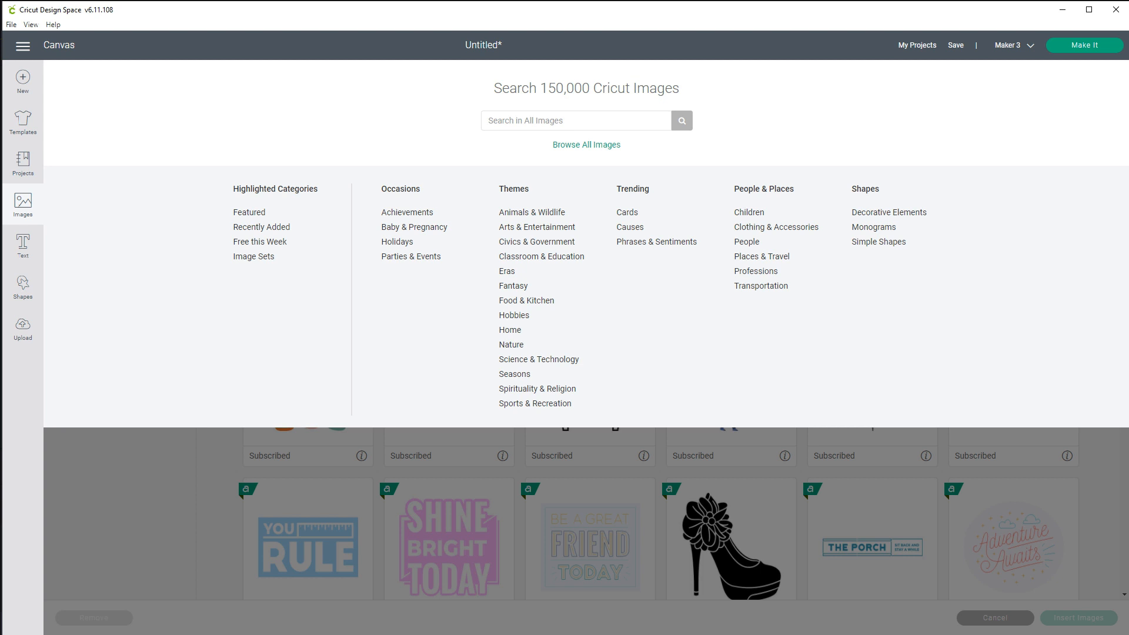
click(527, 301)
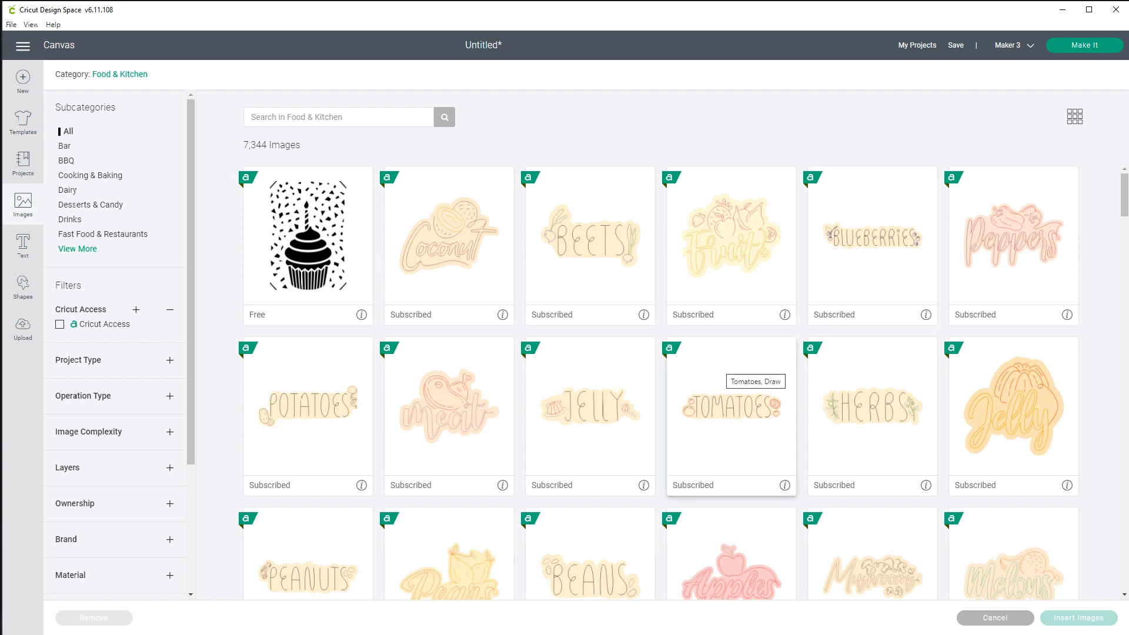
scroll(729, 388, down, 10)
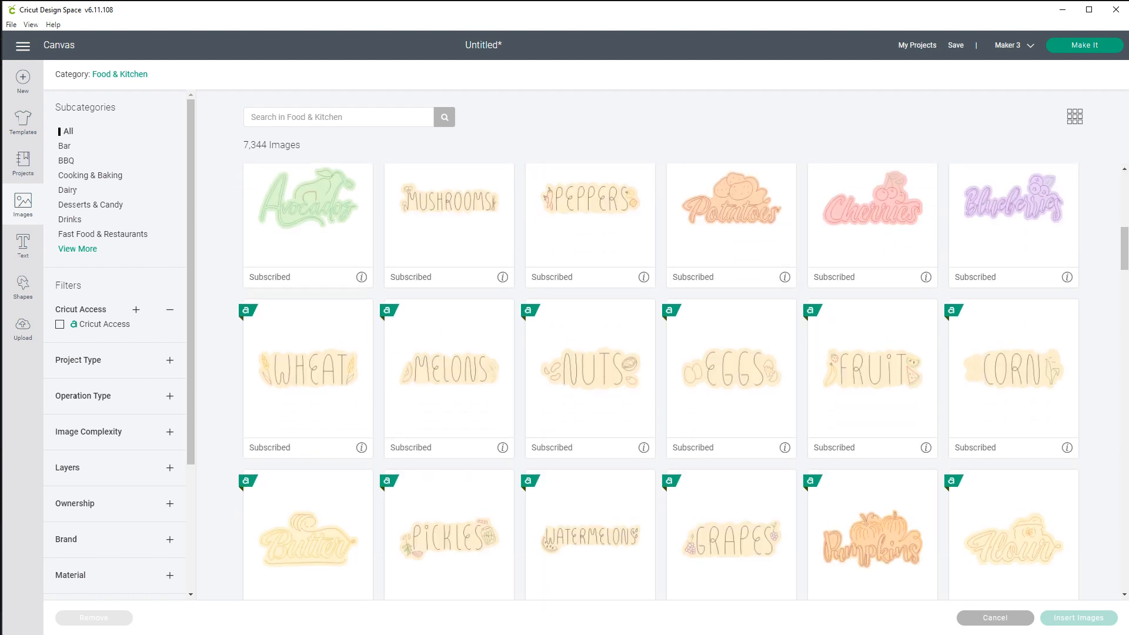
scroll(729, 388, down, 20)
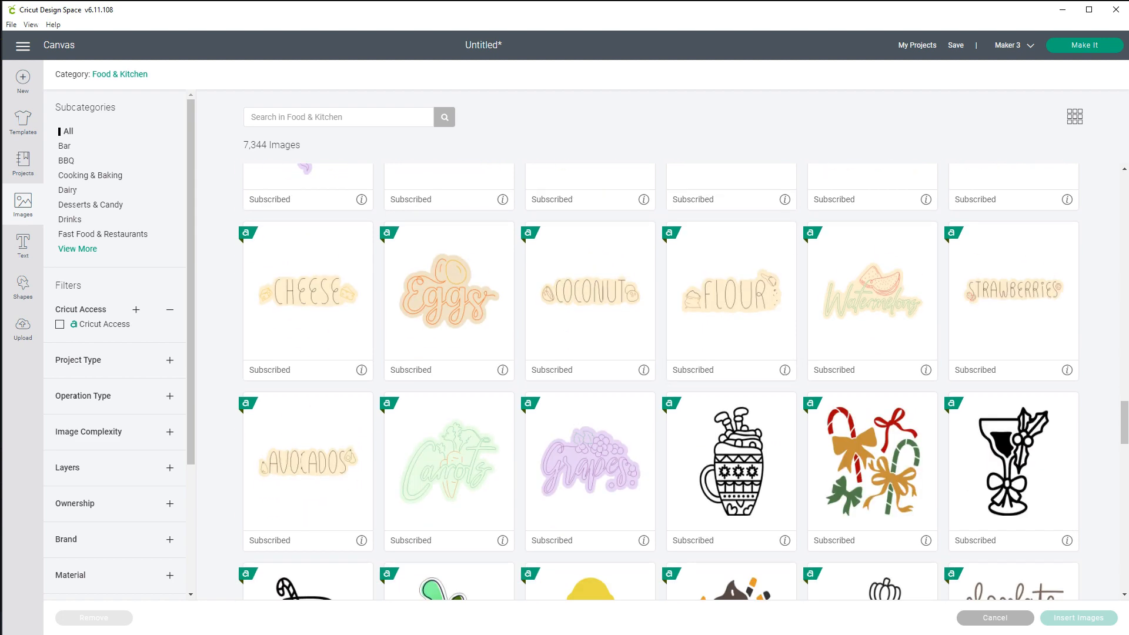
scroll(729, 352, down, 2)
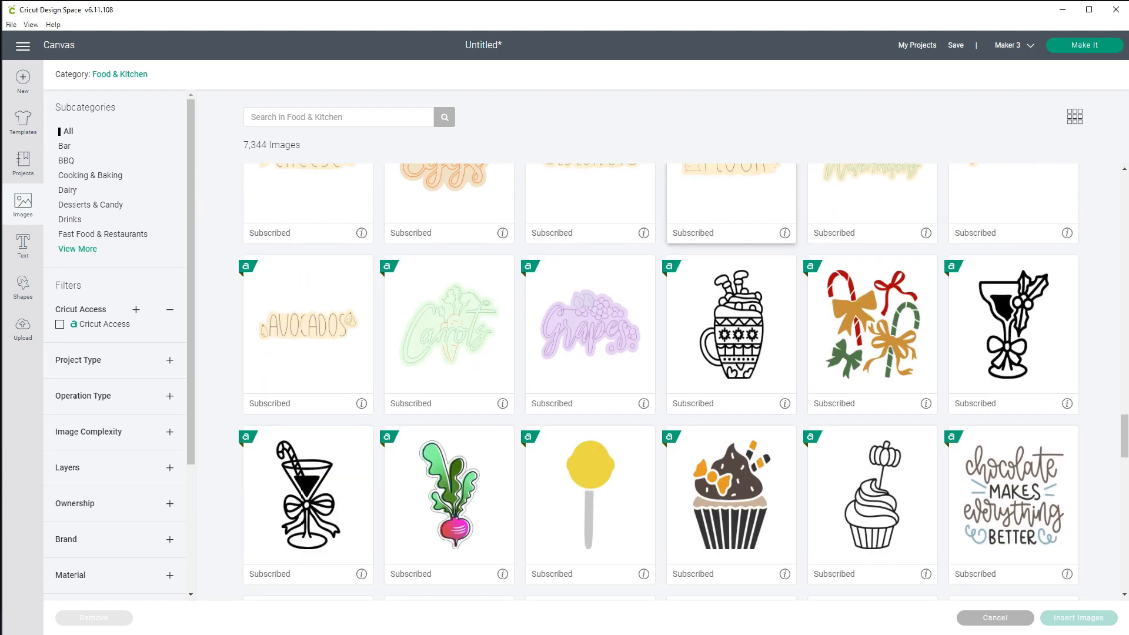
scroll(729, 353, down, 2)
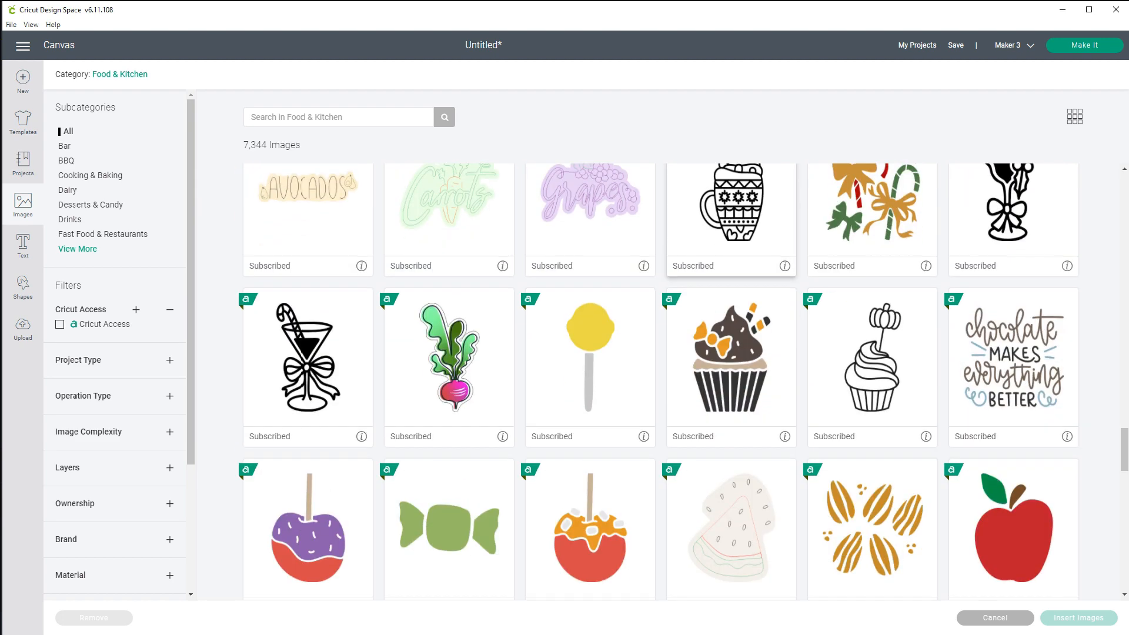
scroll(729, 353, down, 5)
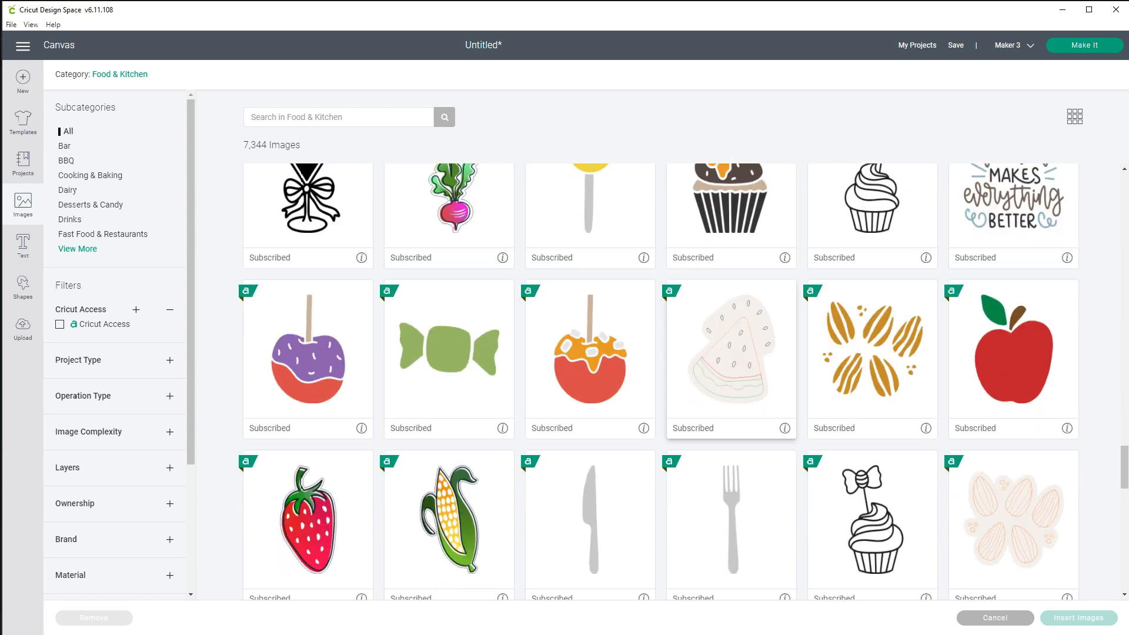
scroll(732, 296, down, 3)
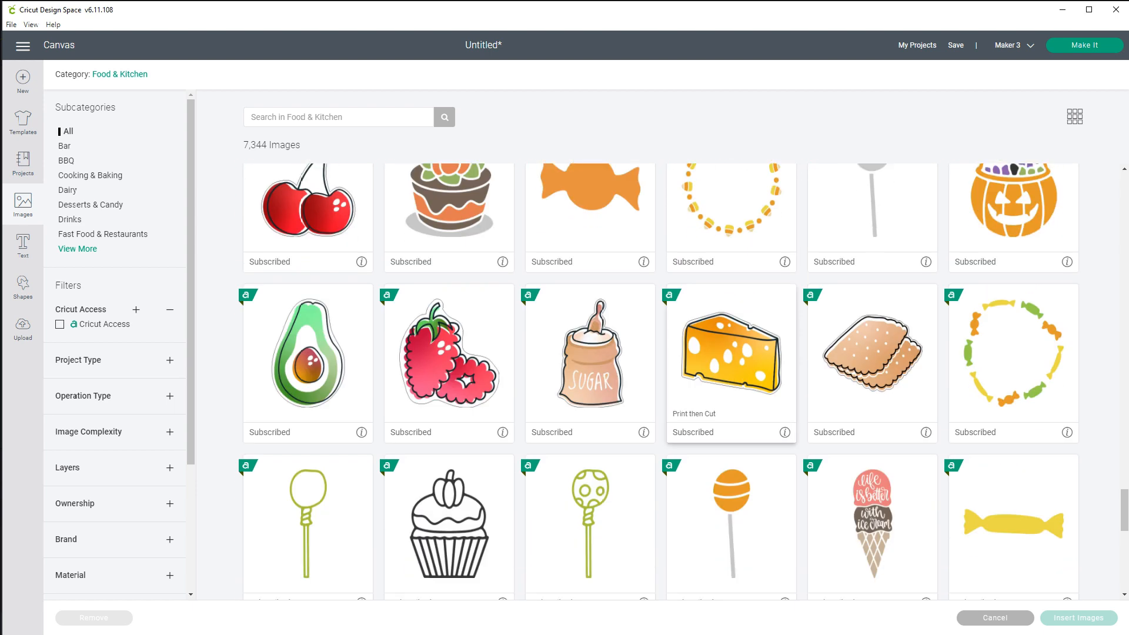
scroll(731, 365, down, 4)
scroll(732, 376, down, 4)
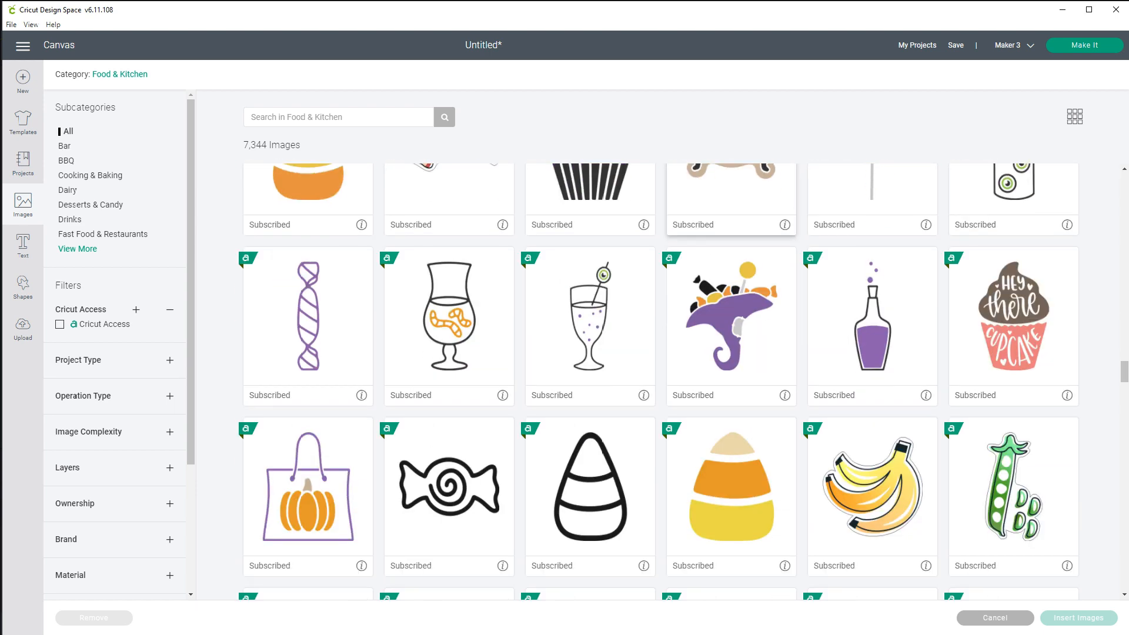
scroll(731, 376, down, 4)
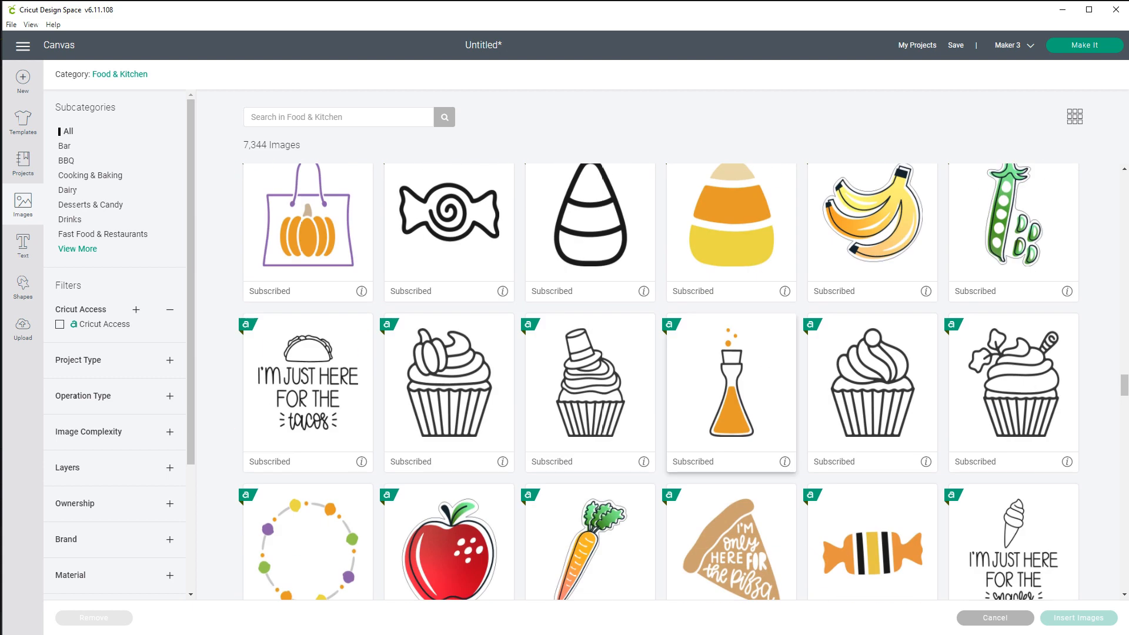
scroll(732, 376, down, 4)
scroll(731, 376, down, 6)
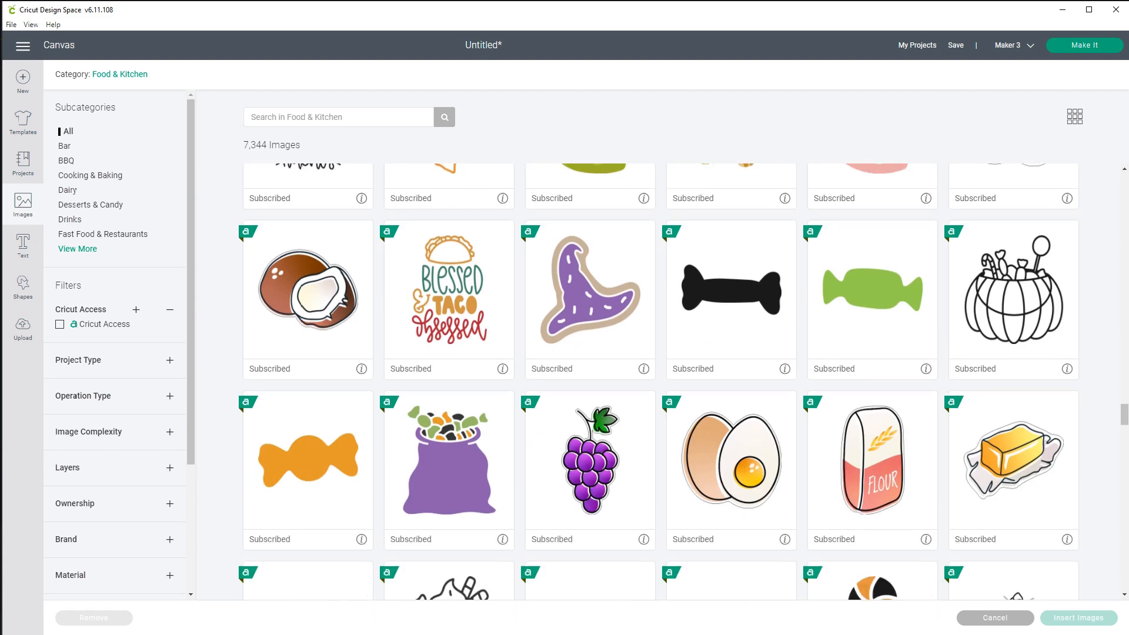
scroll(731, 376, down, 5)
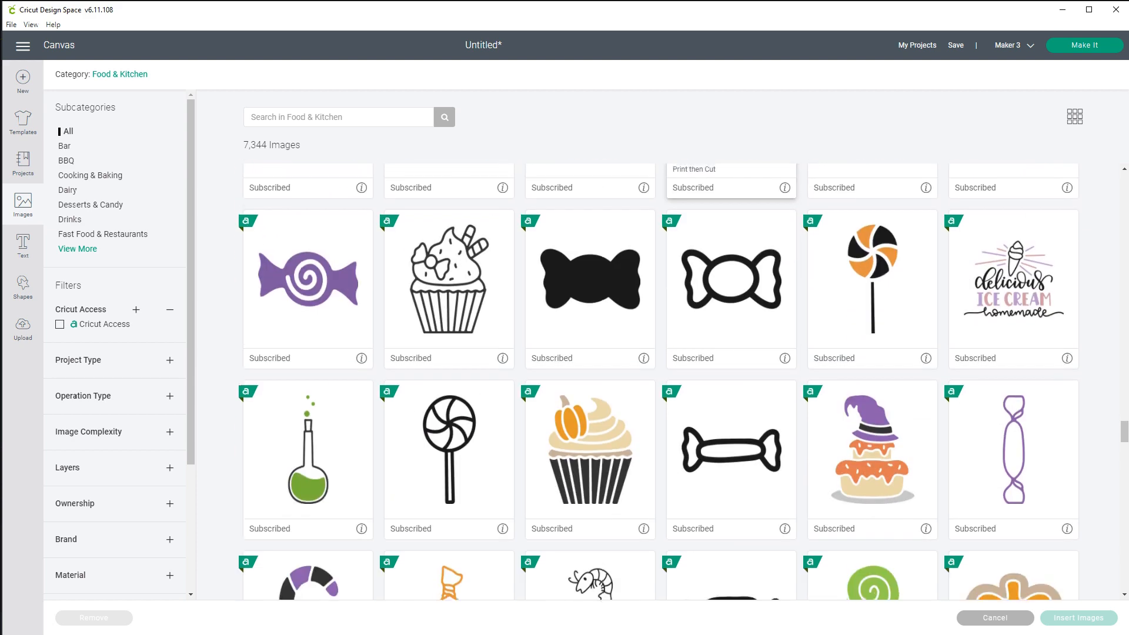
scroll(731, 376, down, 5)
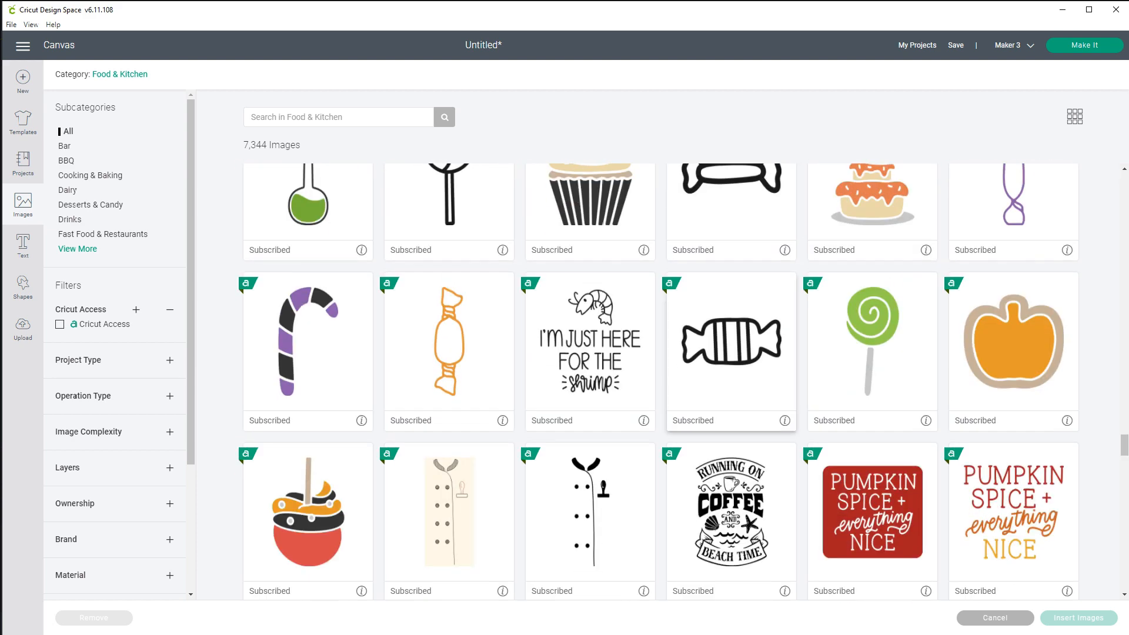
scroll(731, 377, down, 4)
scroll(731, 376, down, 2)
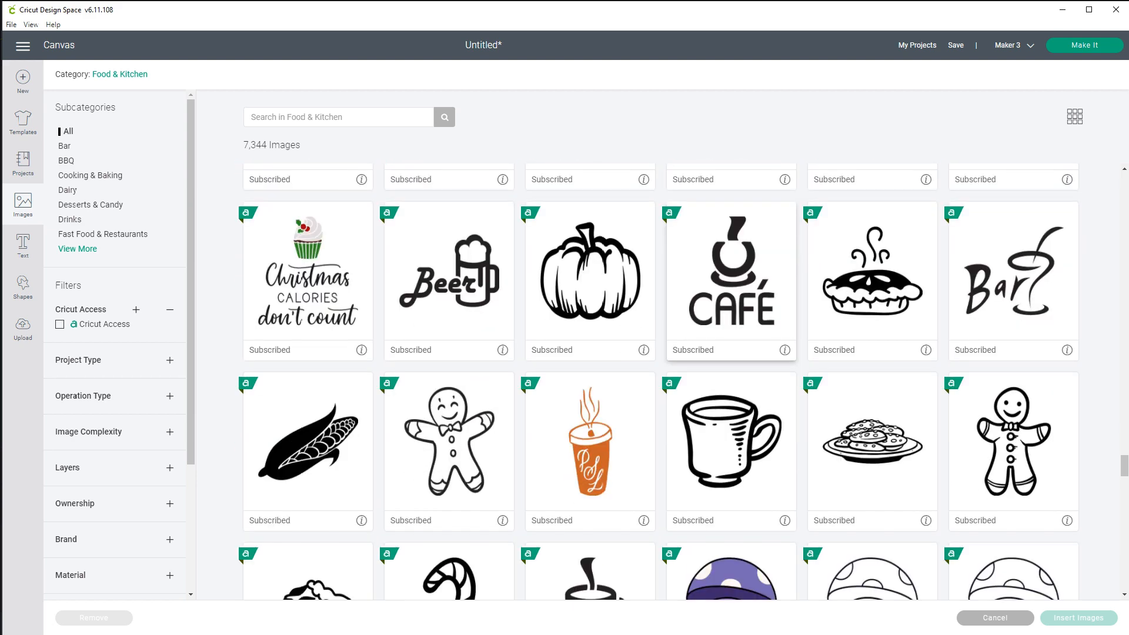
scroll(731, 376, down, 5)
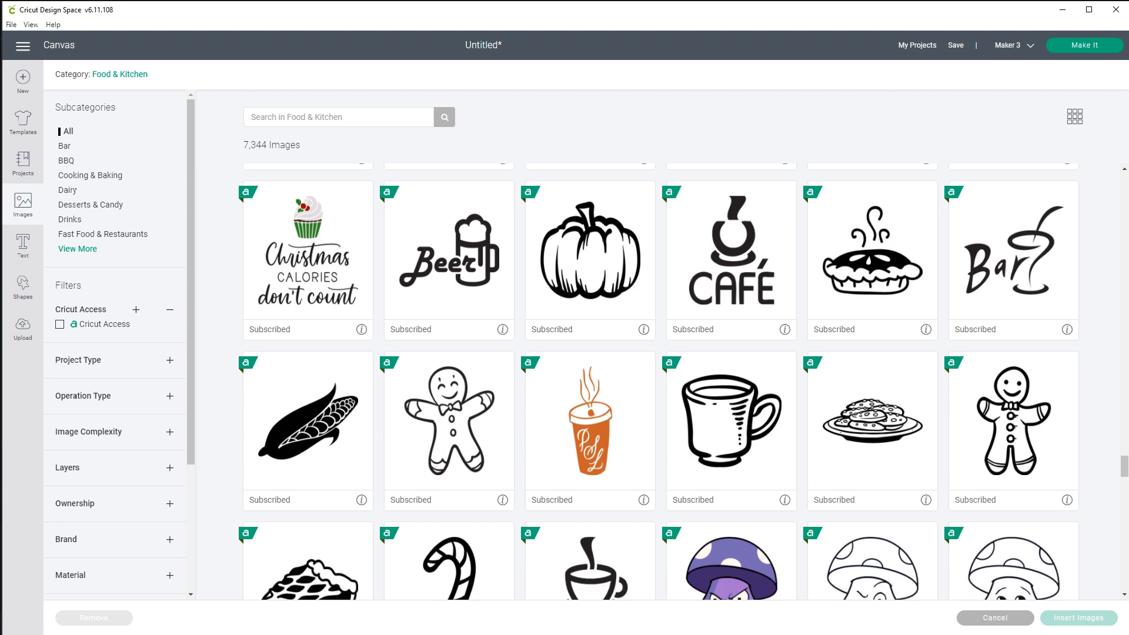
scroll(731, 353, down, 10)
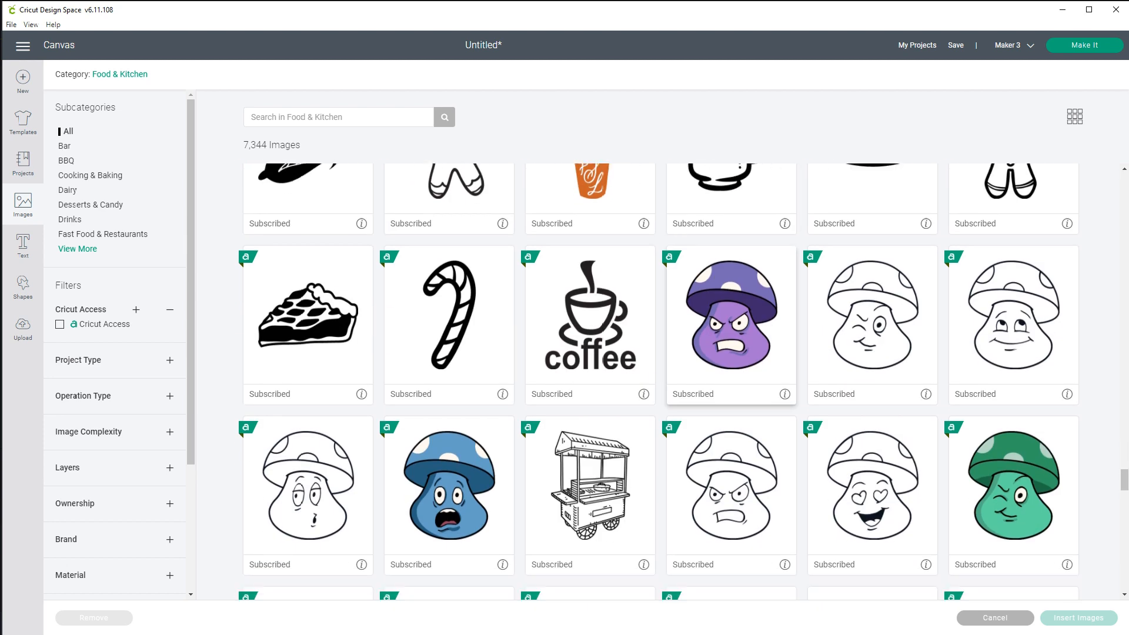
scroll(731, 377, down, 7)
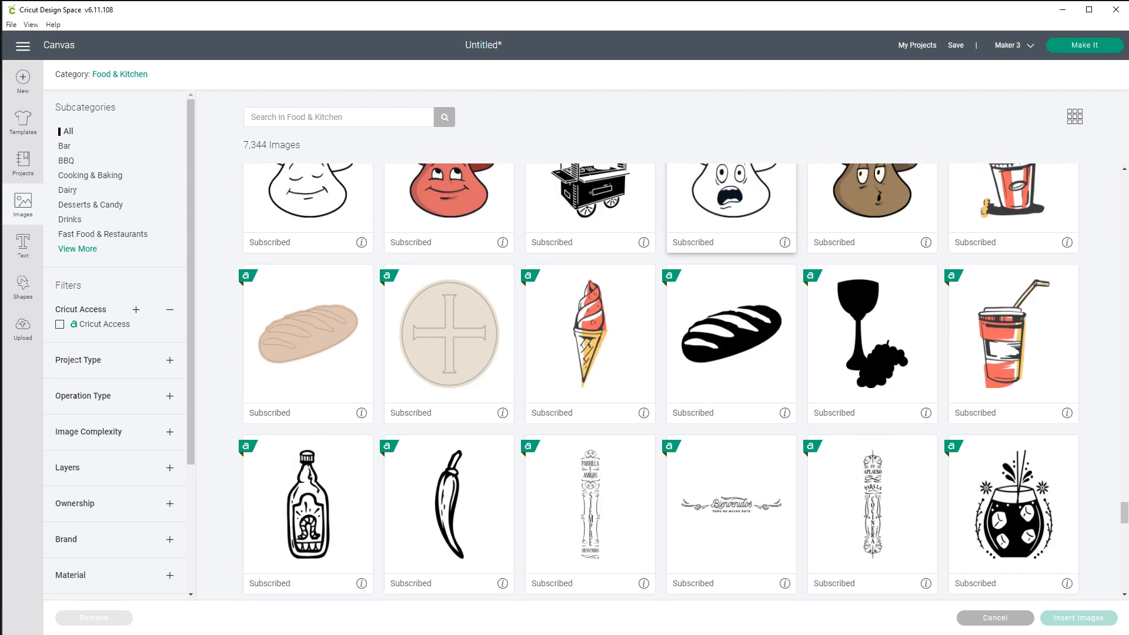
scroll(732, 376, down, 7)
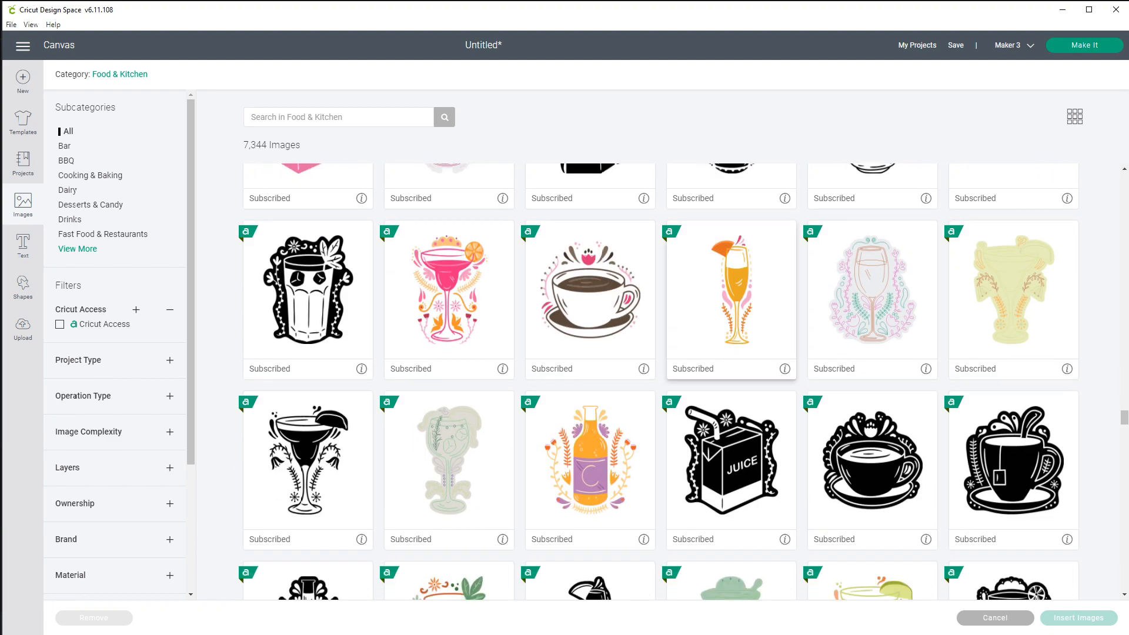
scroll(731, 376, down, 5)
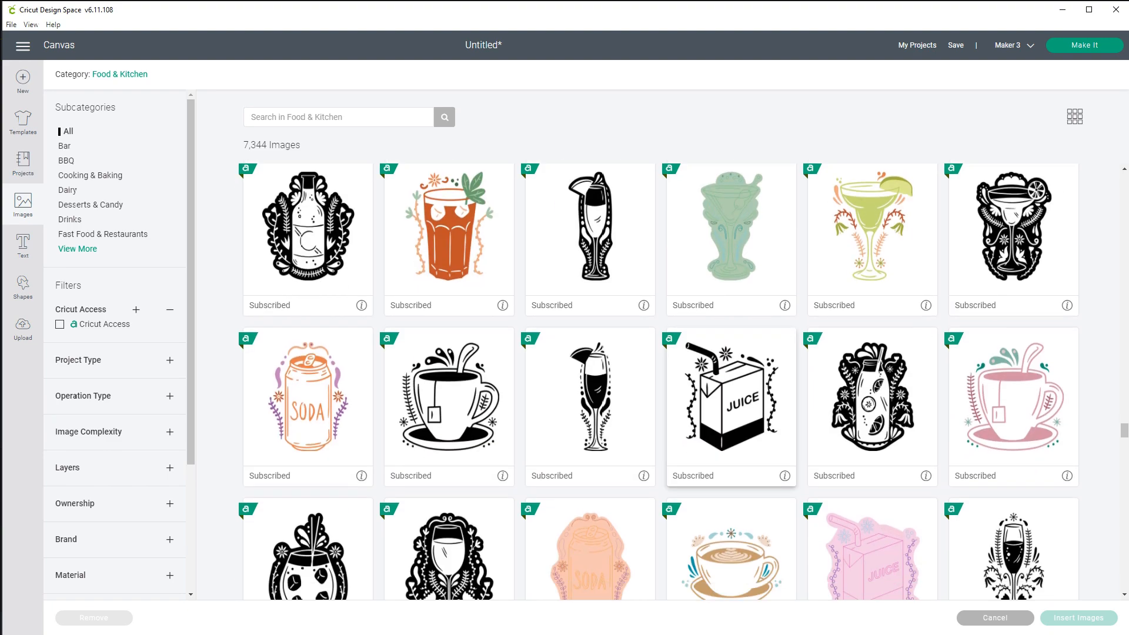
scroll(731, 376, down, 5)
scroll(731, 376, down, 5)
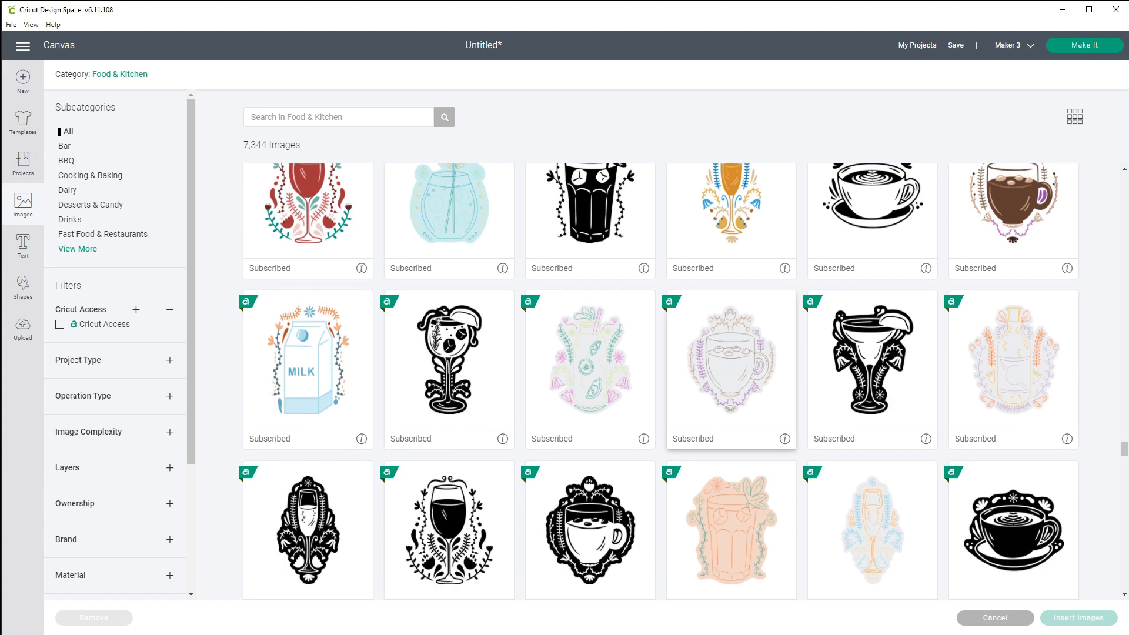
scroll(731, 376, down, 5)
scroll(731, 377, down, 5)
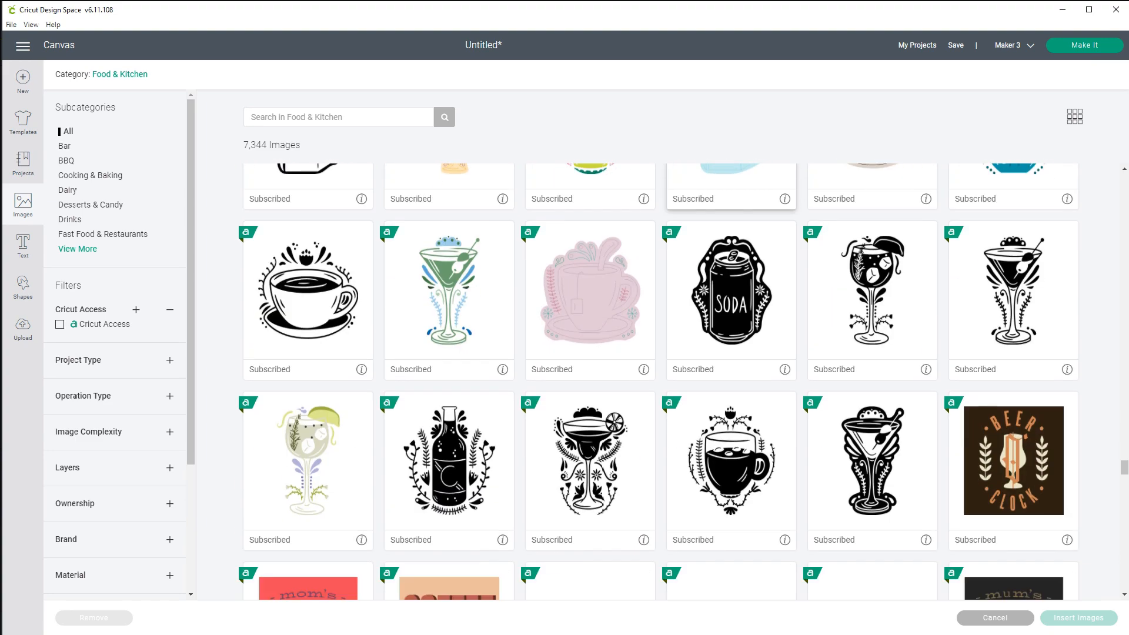
scroll(731, 377, down, 10)
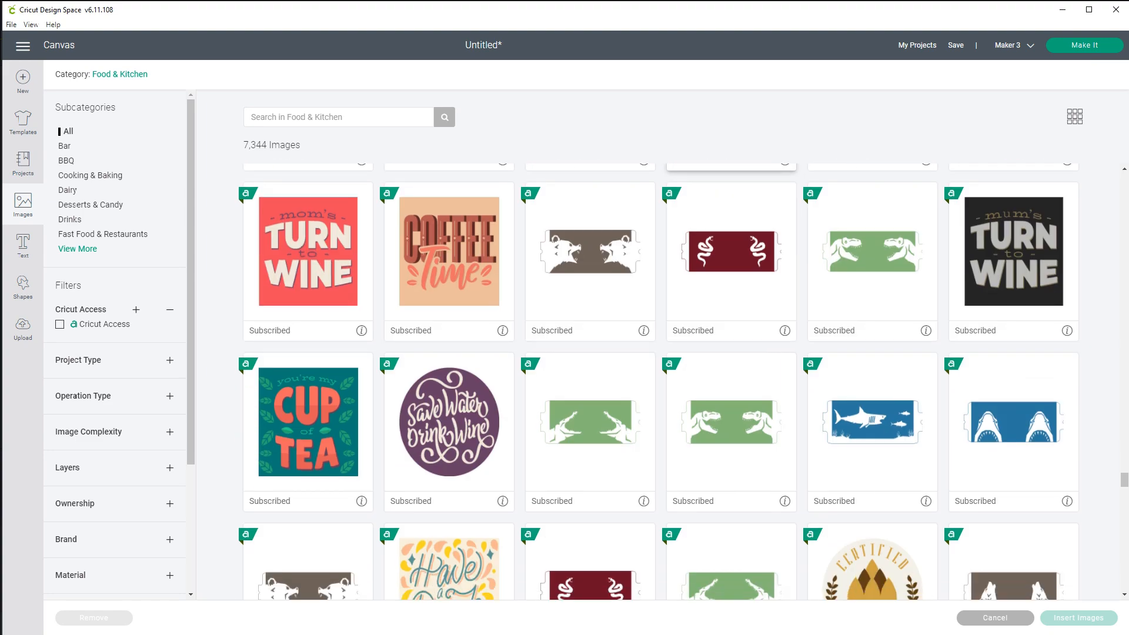
Look further through the Food & Kitchen images for a simple food silhouette to decorate the list.
scroll(732, 377, down, 10)
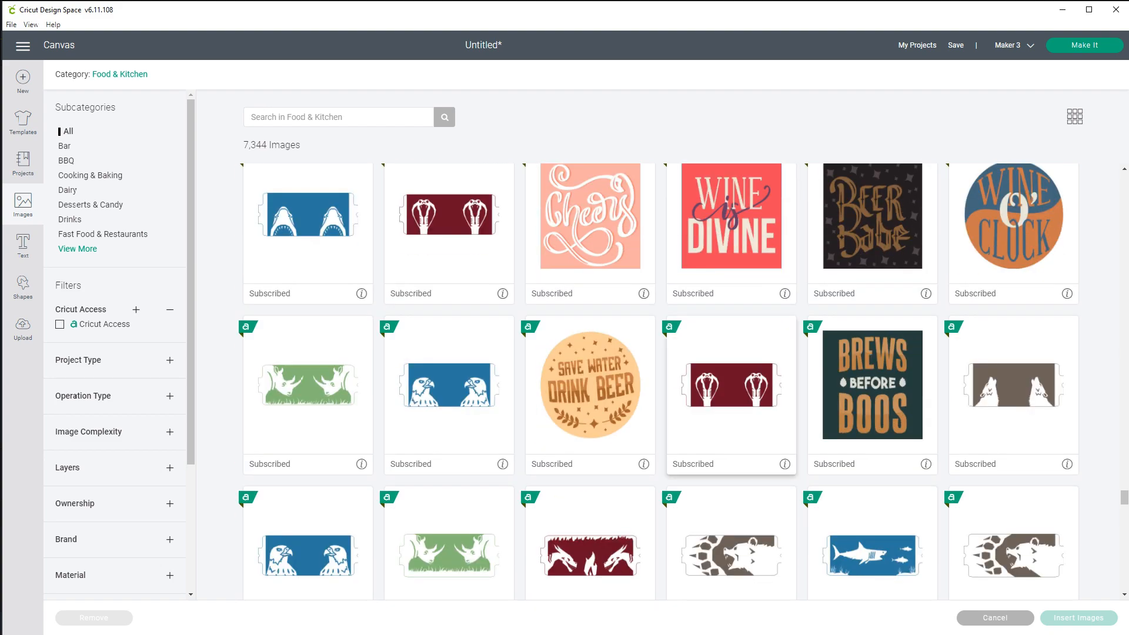
scroll(731, 376, down, 6)
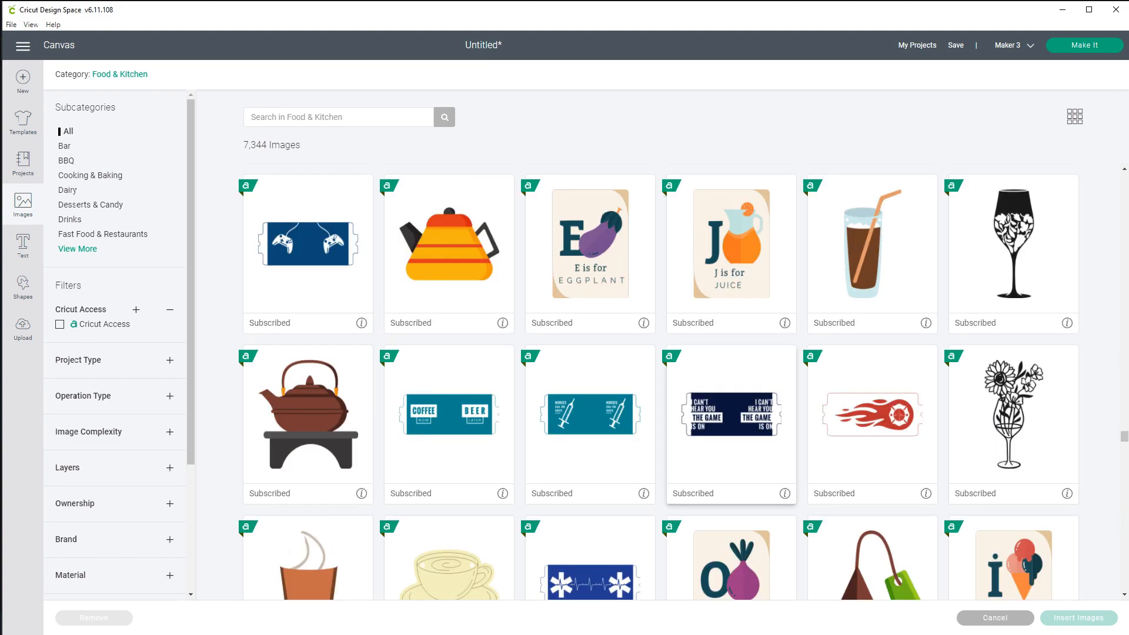
scroll(731, 376, down, 12)
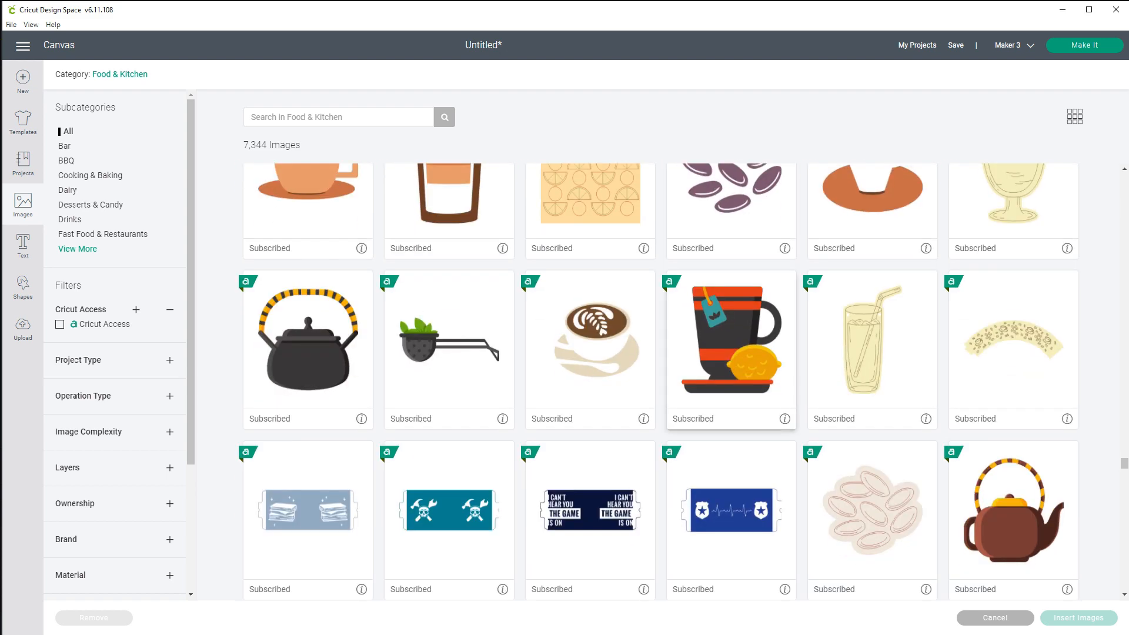
scroll(732, 376, down, 6)
scroll(732, 377, down, 4)
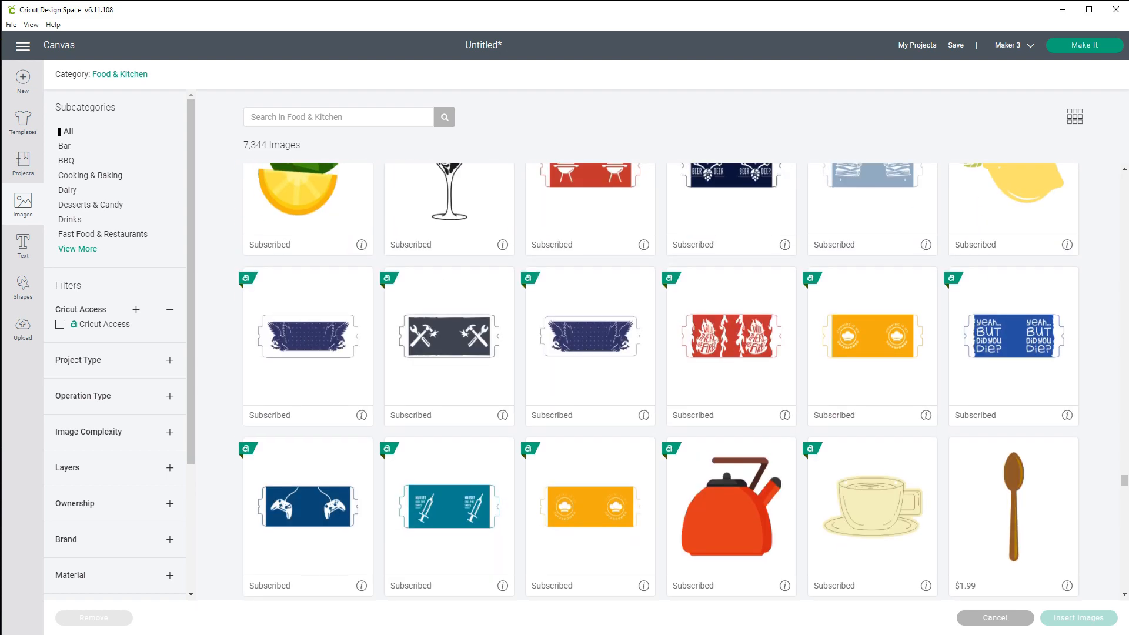
scroll(731, 376, down, 3)
scroll(731, 376, down, 4)
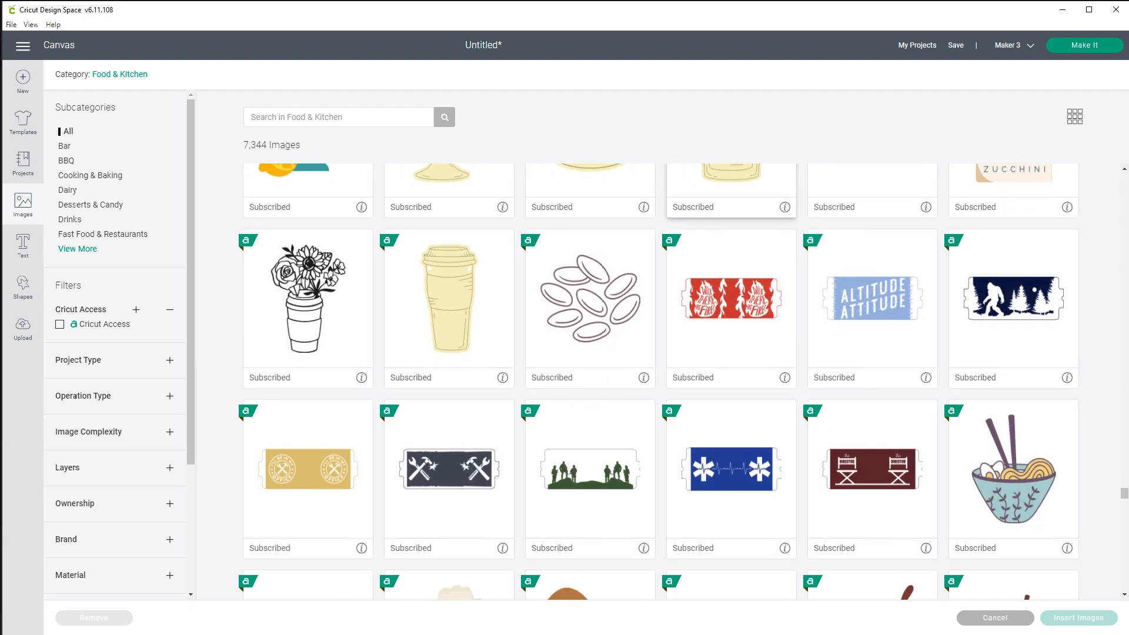
scroll(732, 376, down, 4)
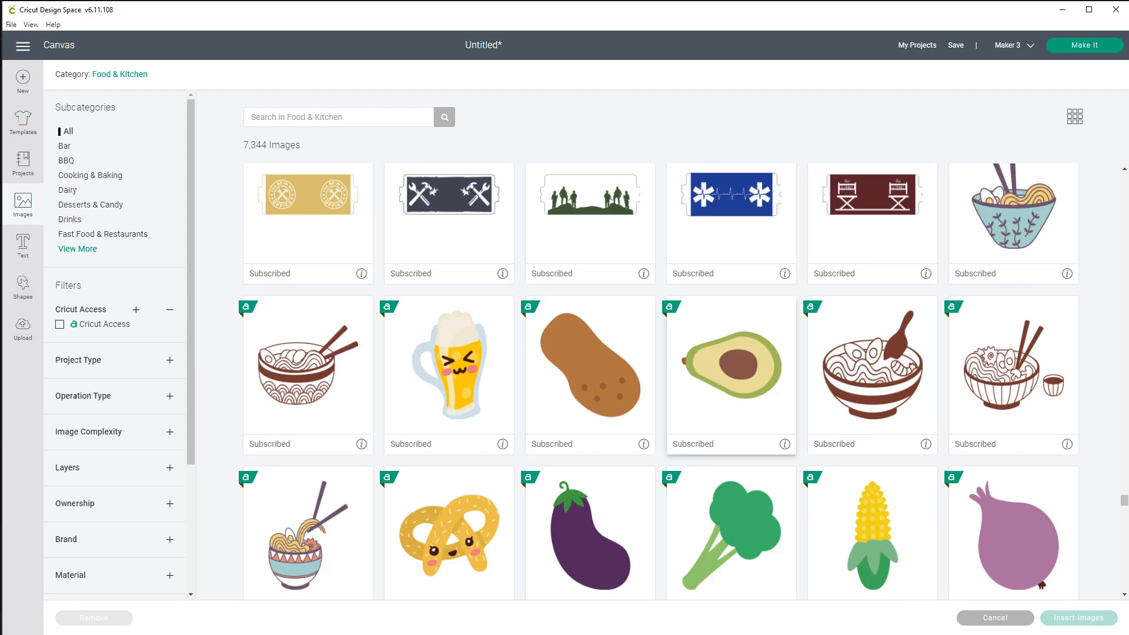
scroll(731, 376, down, 4)
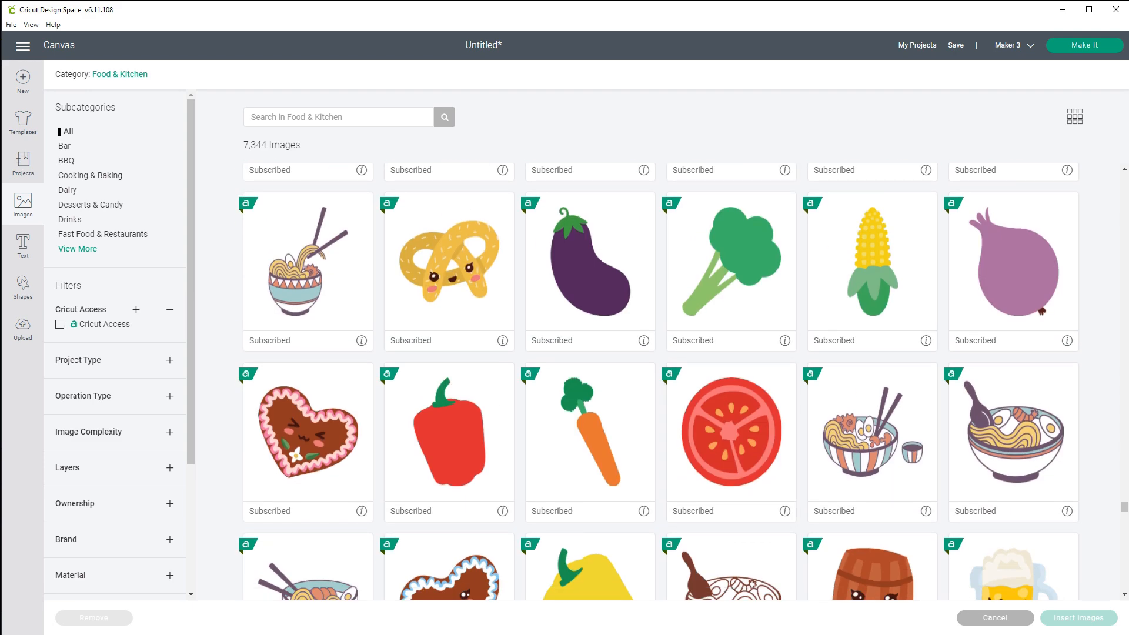
scroll(732, 435, down, 3)
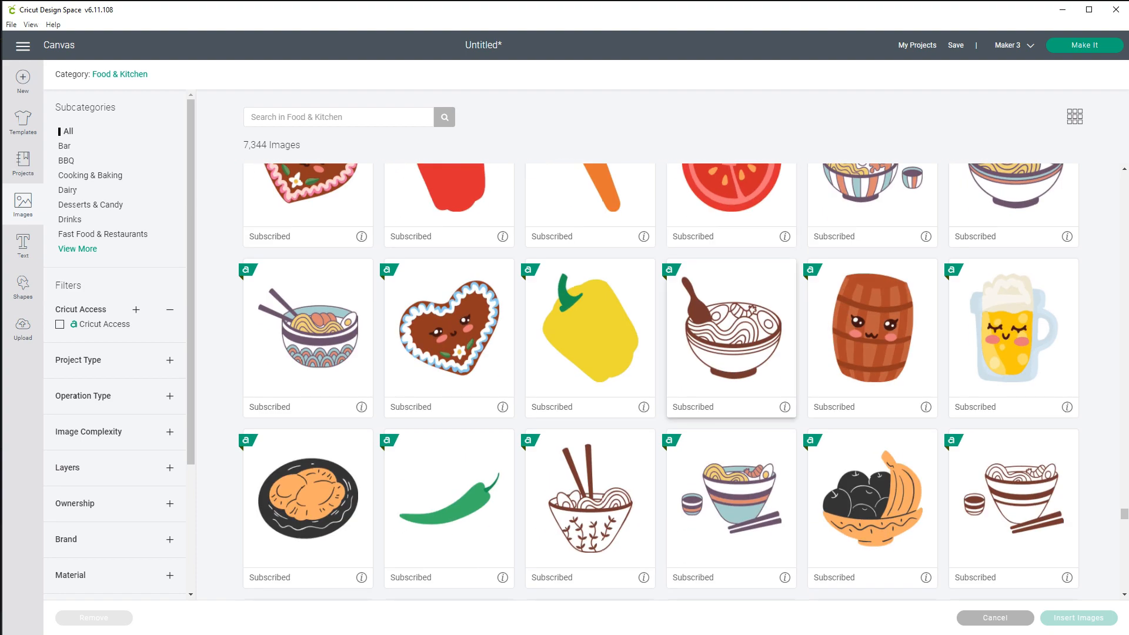
scroll(731, 376, down, 3)
scroll(731, 382, down, 6)
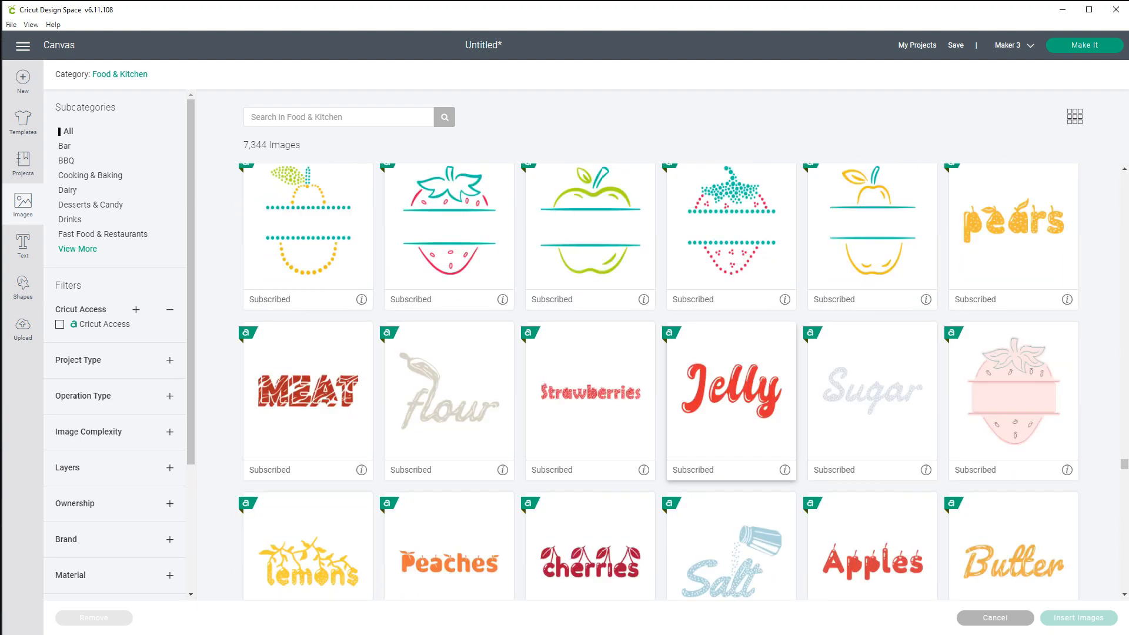
scroll(731, 382, down, 5)
scroll(732, 382, down, 2)
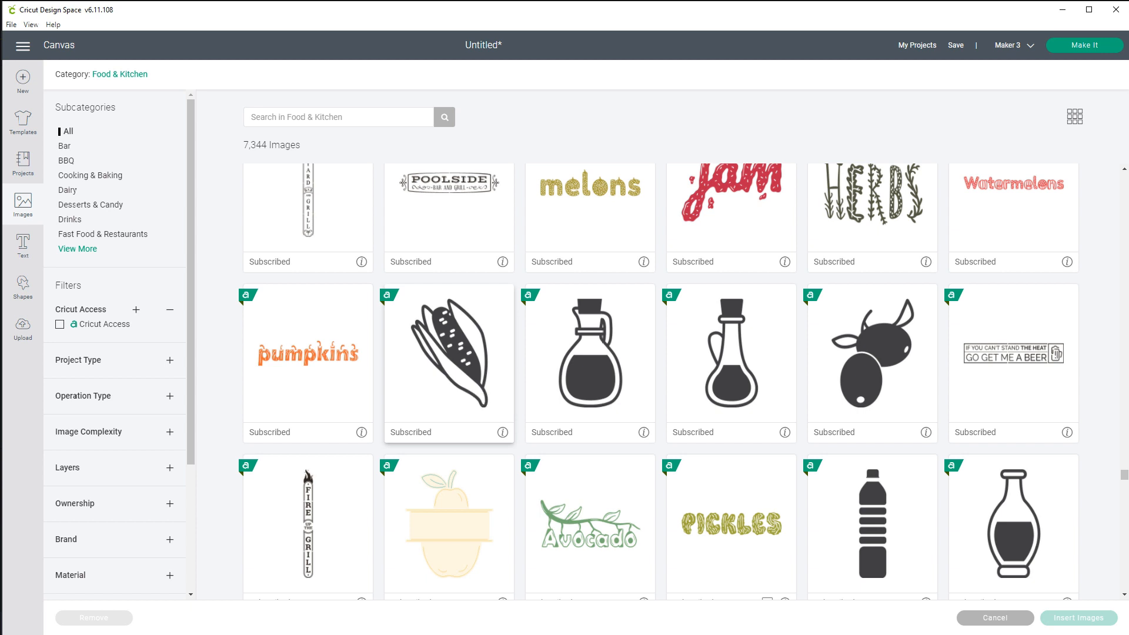
Insert the corn silhouette image and place it on the white rectangle at about X 2.2, Y 3.0.
click(468, 376)
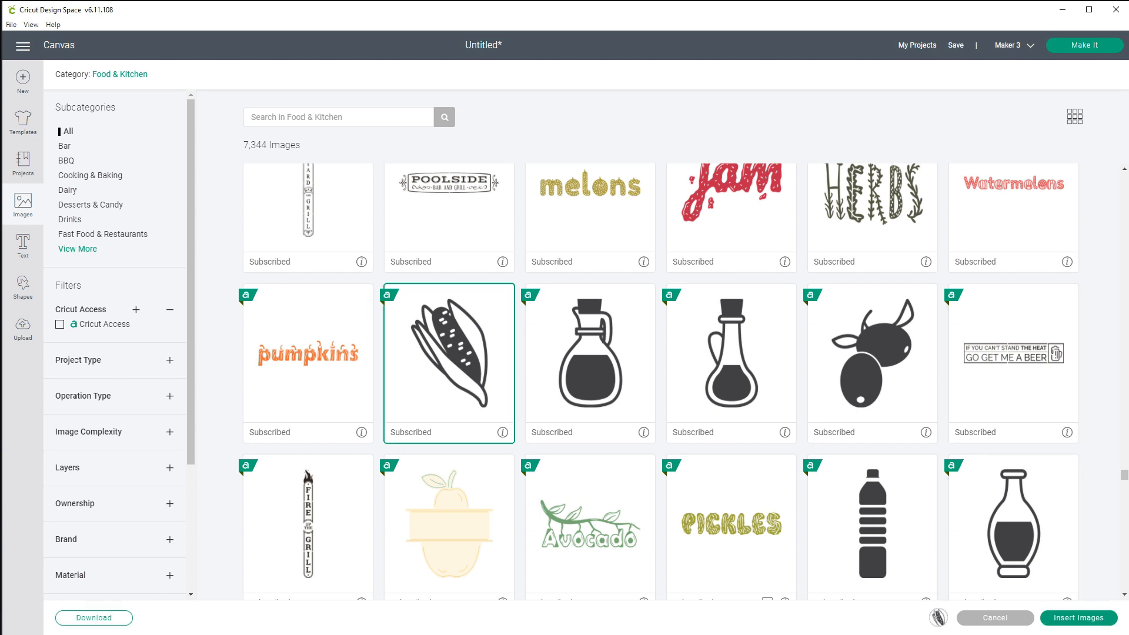
click(1078, 617)
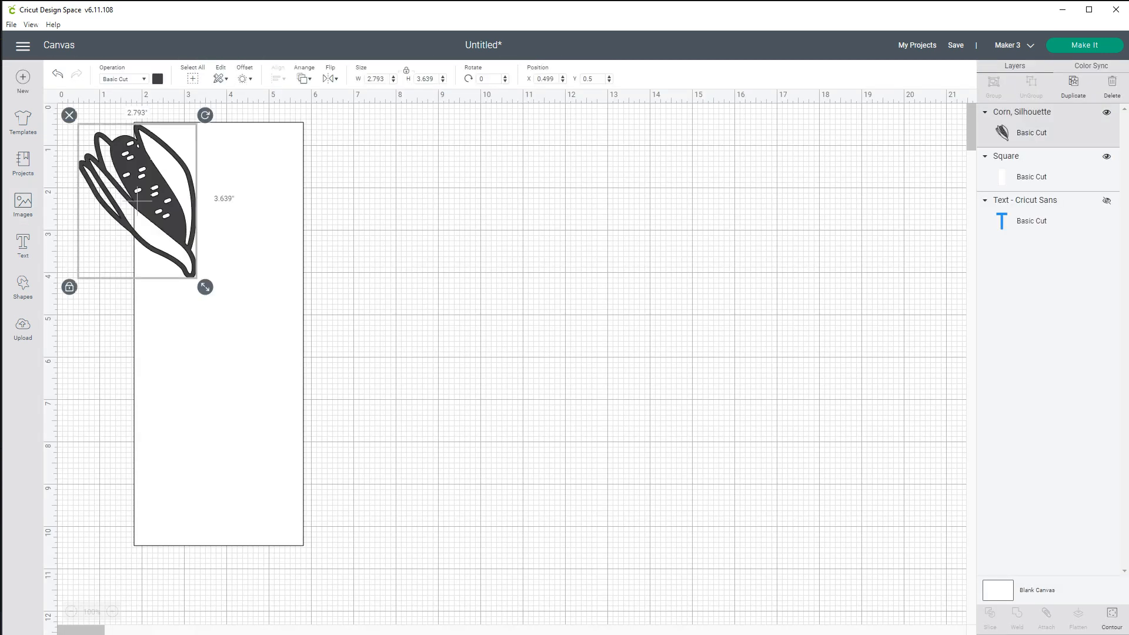
drag(136, 201, 210, 306)
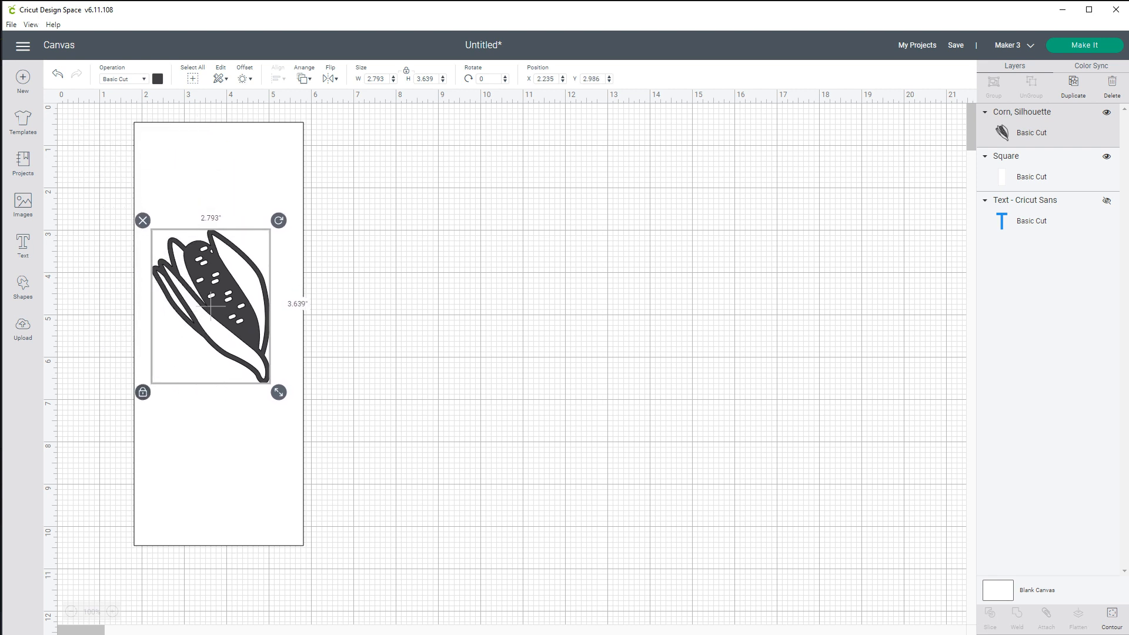
Unlock the corn's proportions, stretch it to about 2.75 by 6.3 inches, and reposition it at about X 2.4, Y 2.5.
click(143, 392)
drag(278, 392, 277, 505)
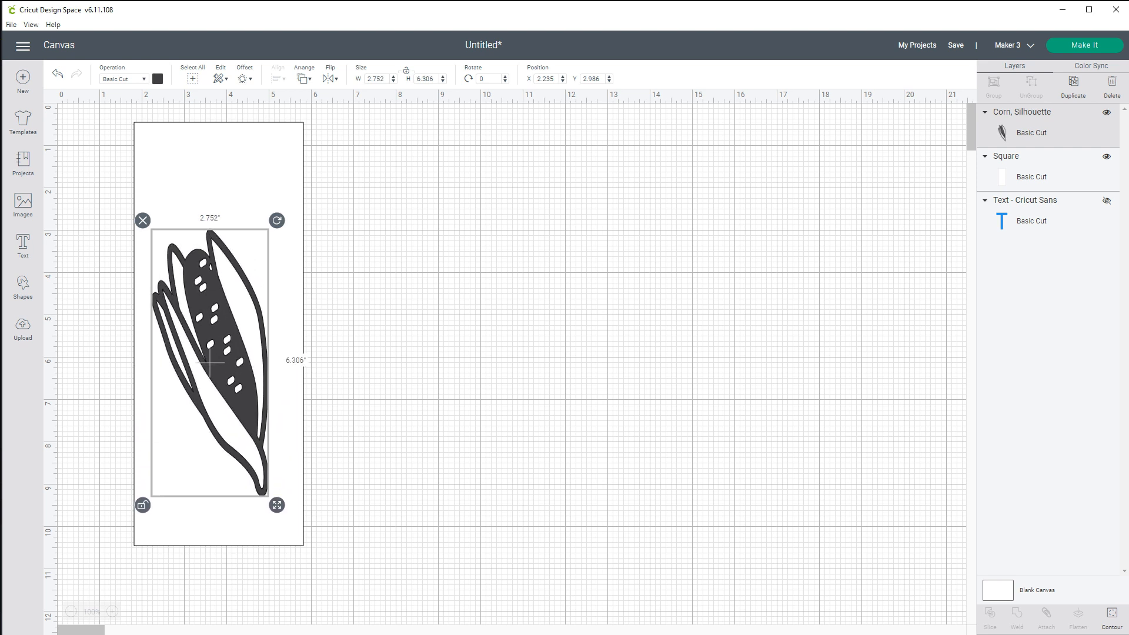
drag(210, 362, 216, 341)
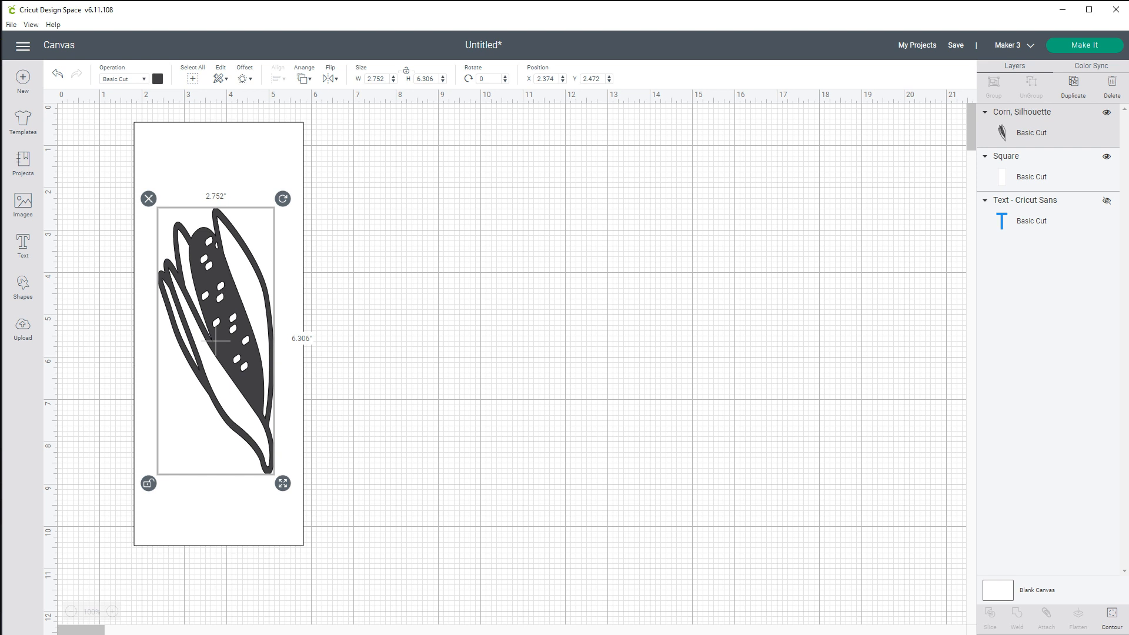
Change the corn's operation to Pen drawing and nudge it slightly up and to the right within the rectangle.
click(124, 79)
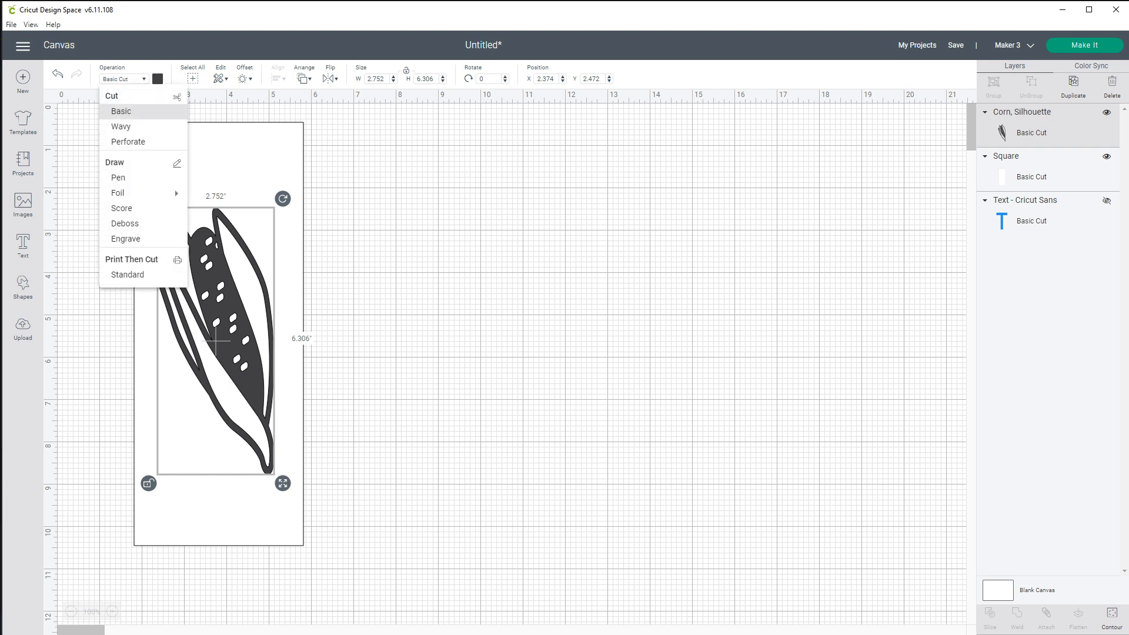
click(118, 177)
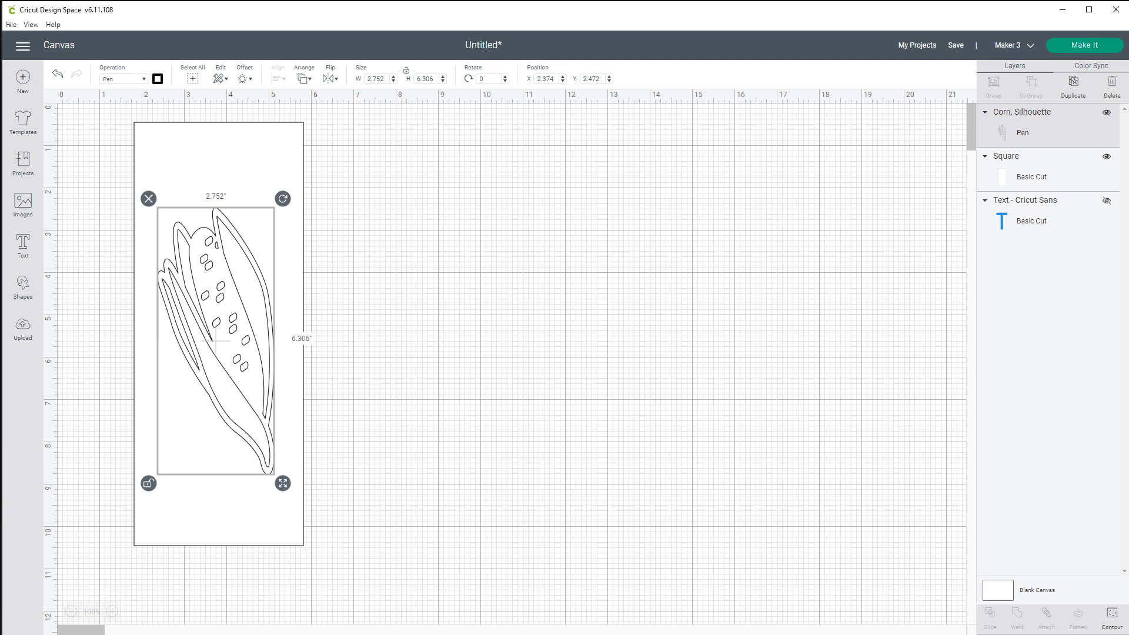
drag(216, 340, 219, 334)
key(Escape)
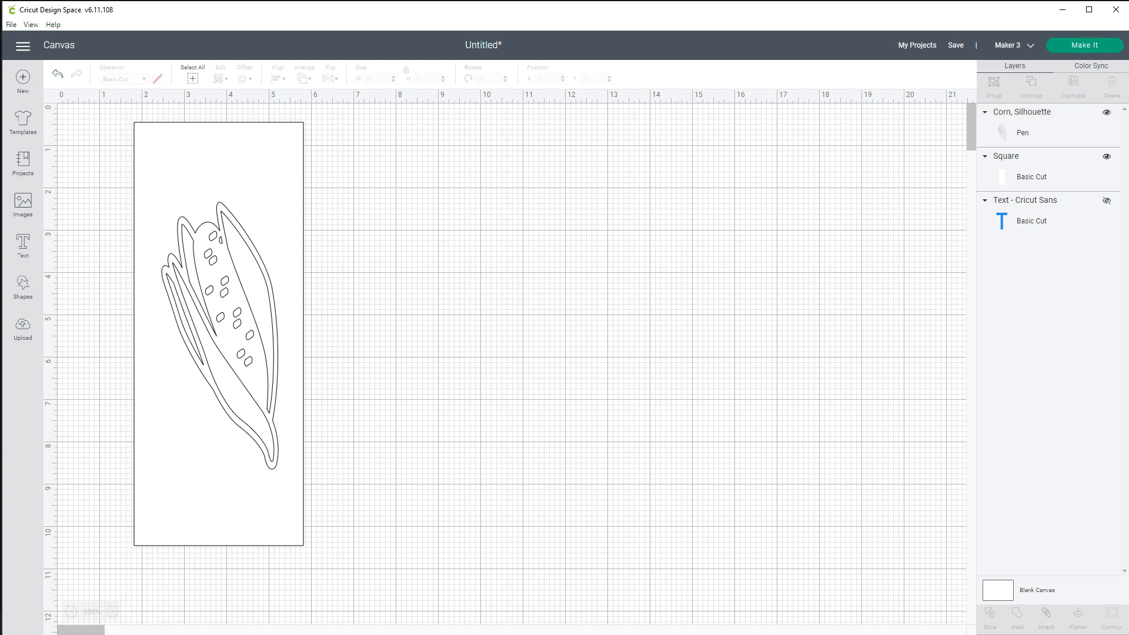
Add the text "ToDo" and place it above the corn at about X 2.4, Y 0.84.
click(23, 244)
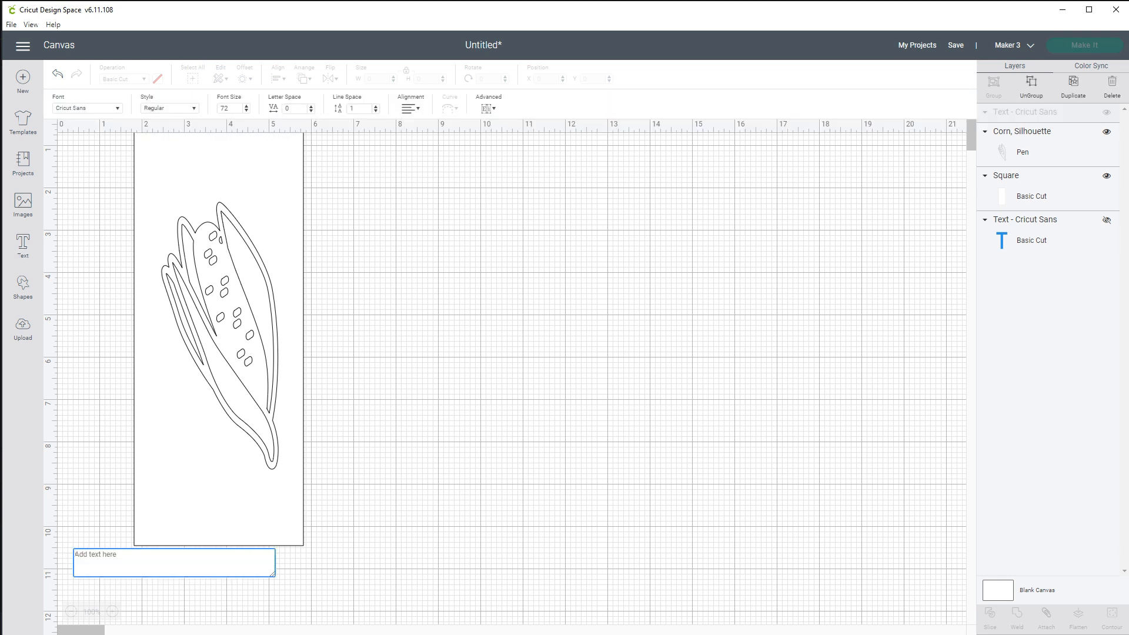
text(To)
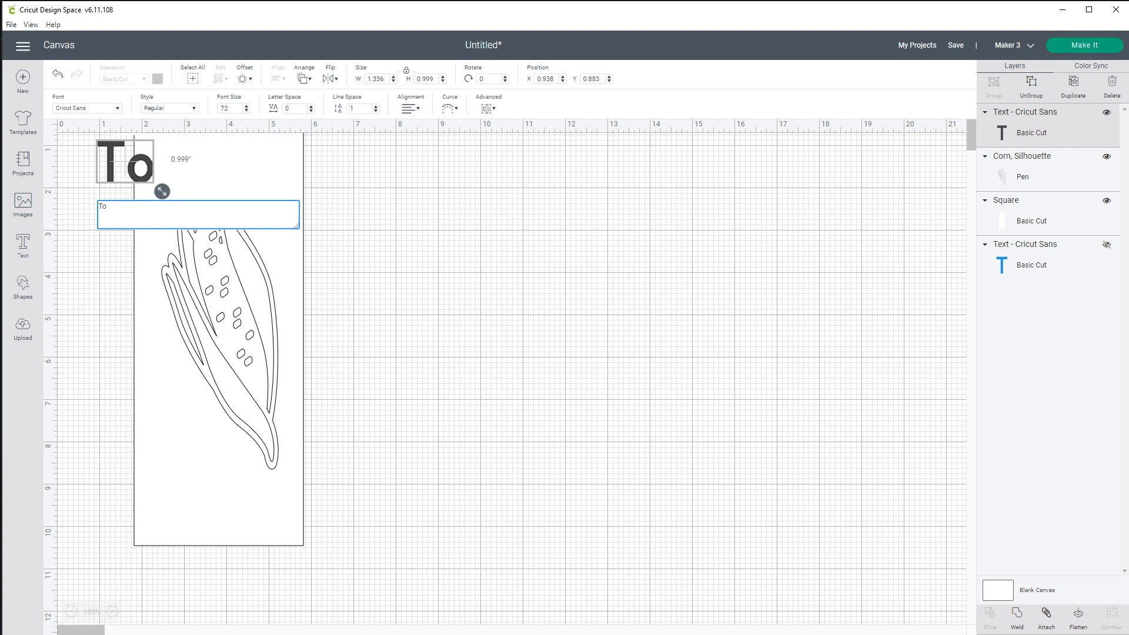
text(Do)
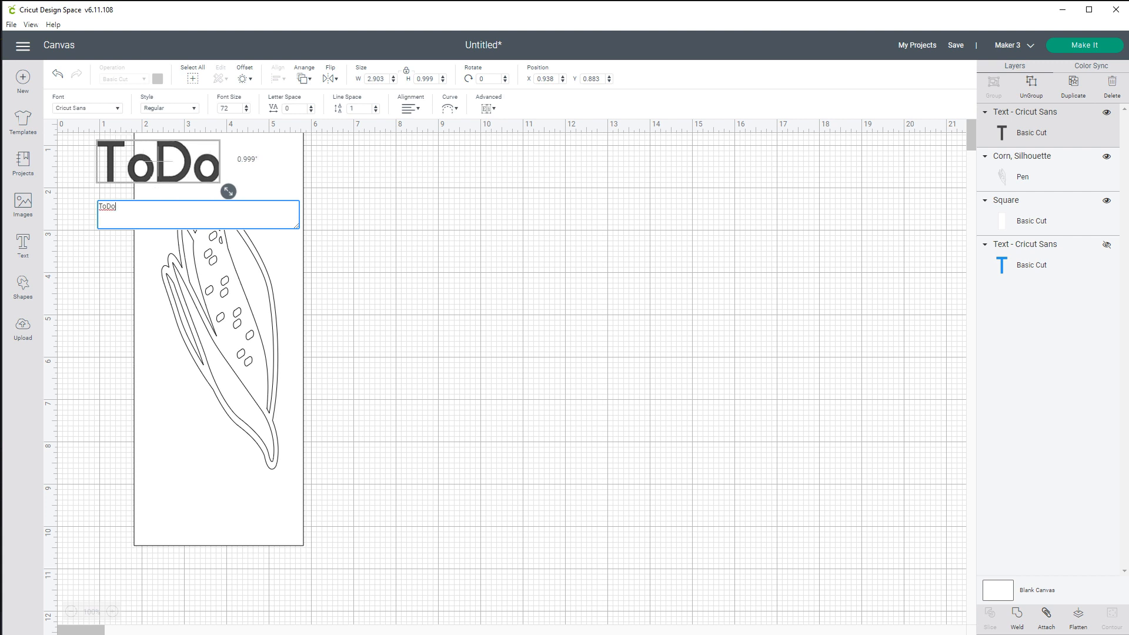
drag(159, 162, 220, 160)
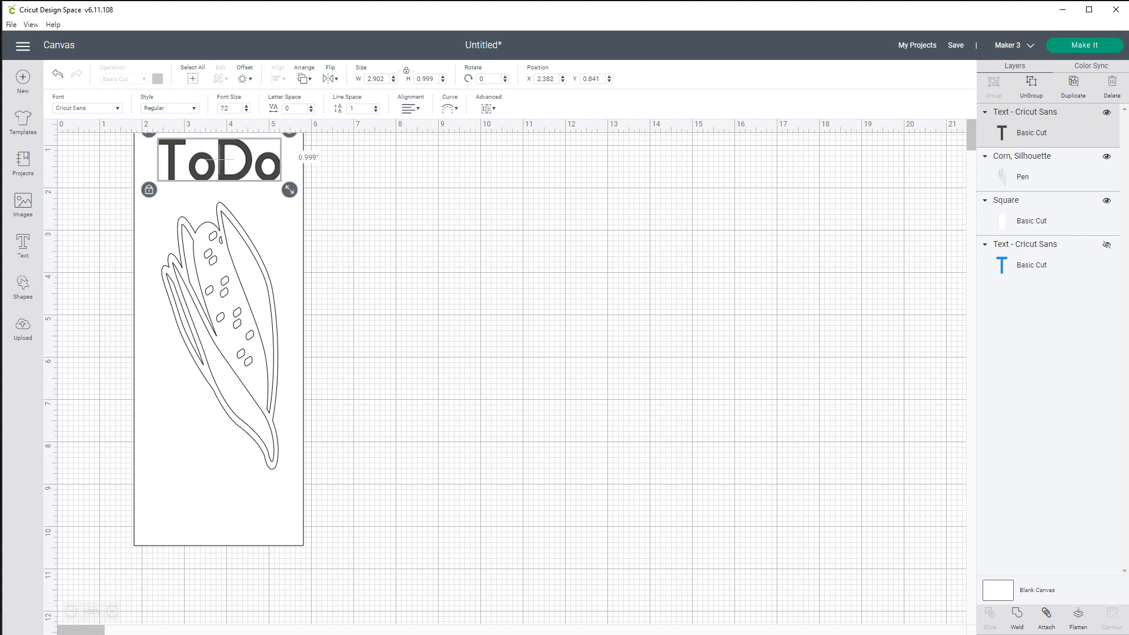
key(Escape)
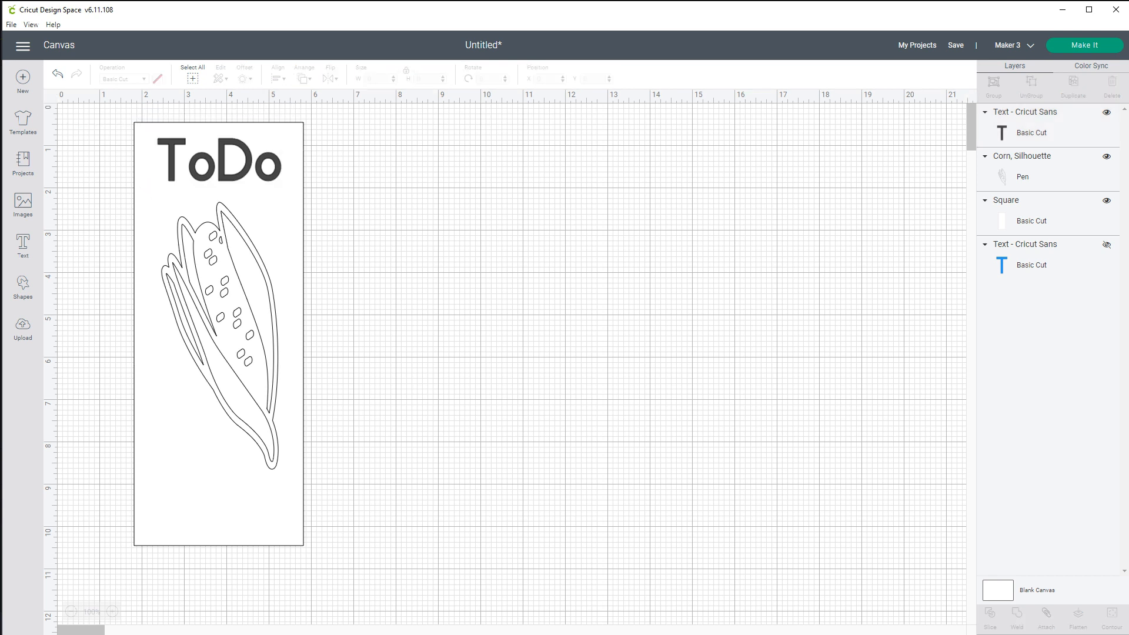
Move the rectangle, corn and ToDo text together to about X 2.2, Y 1.7.
drag(98, 141, 291, 437)
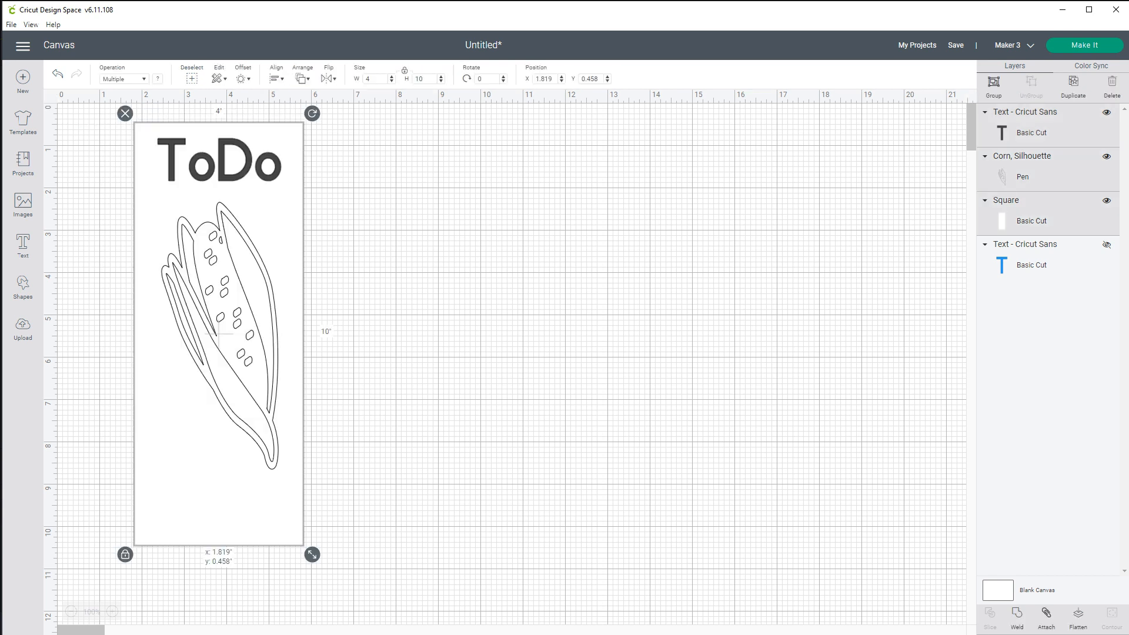
drag(218, 333, 235, 385)
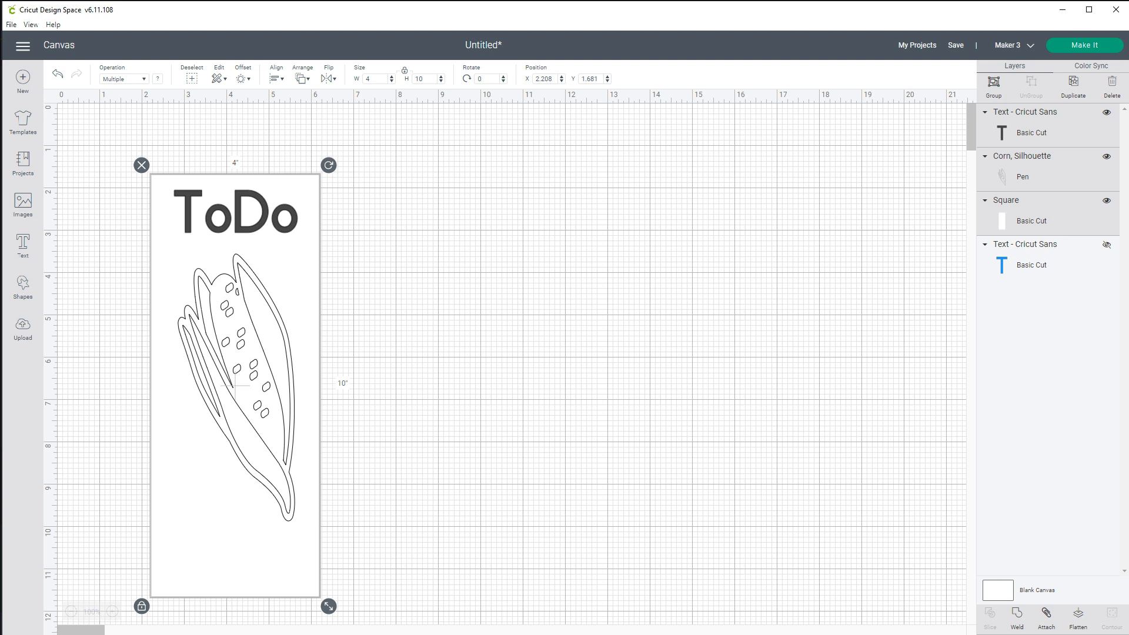
click(446, 376)
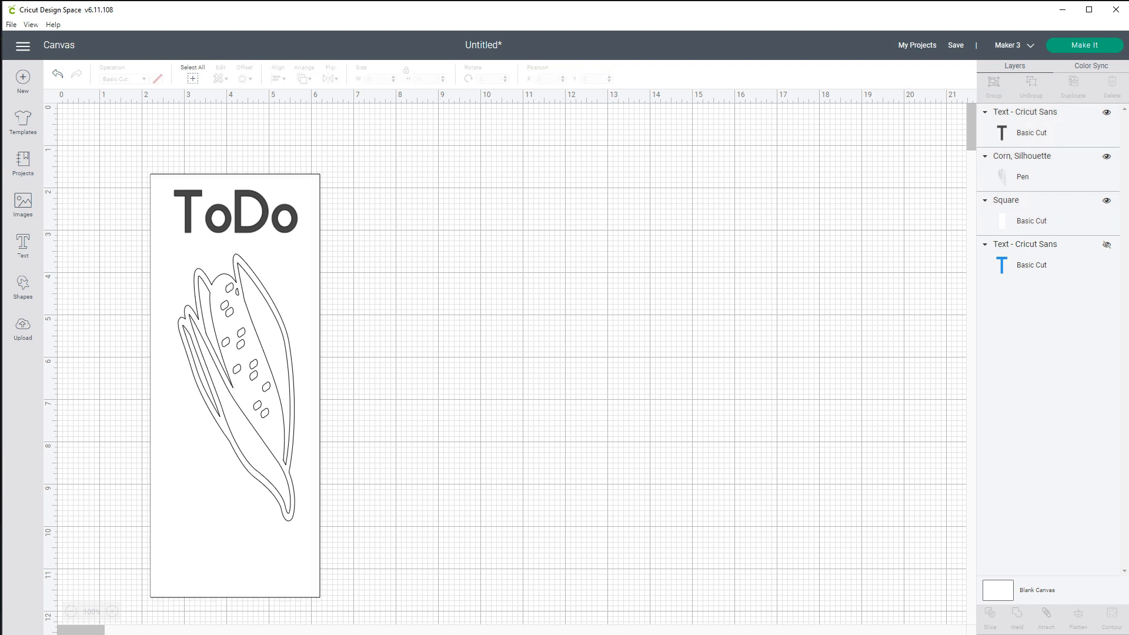
Open the font choices for the ToDo text and filter them to Single-Layer and Writing fonts.
click(236, 211)
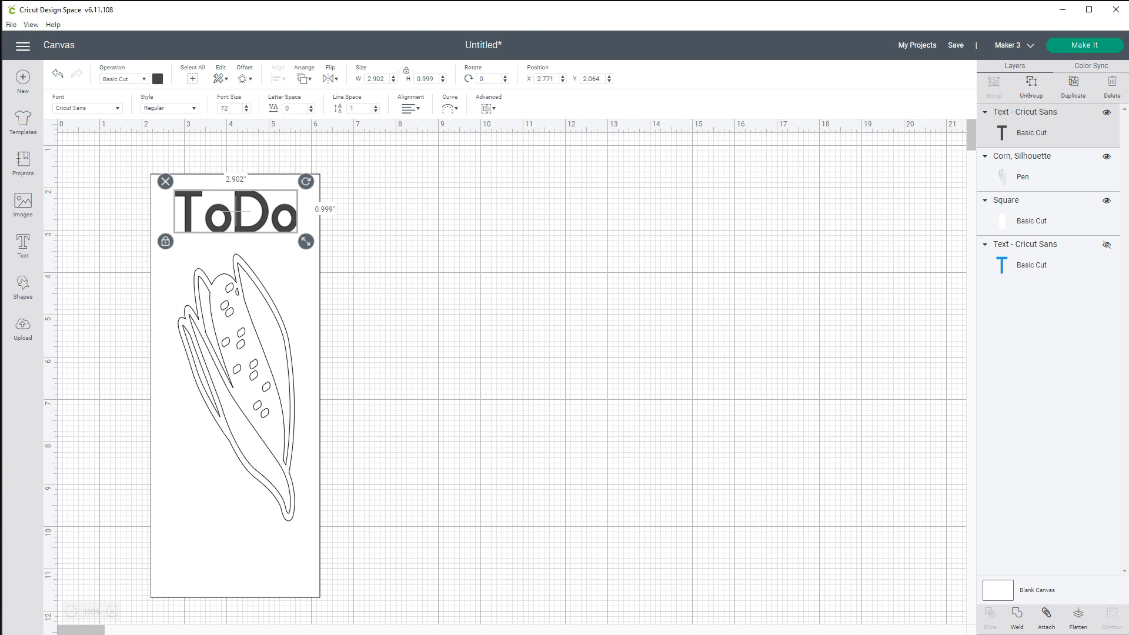
click(87, 108)
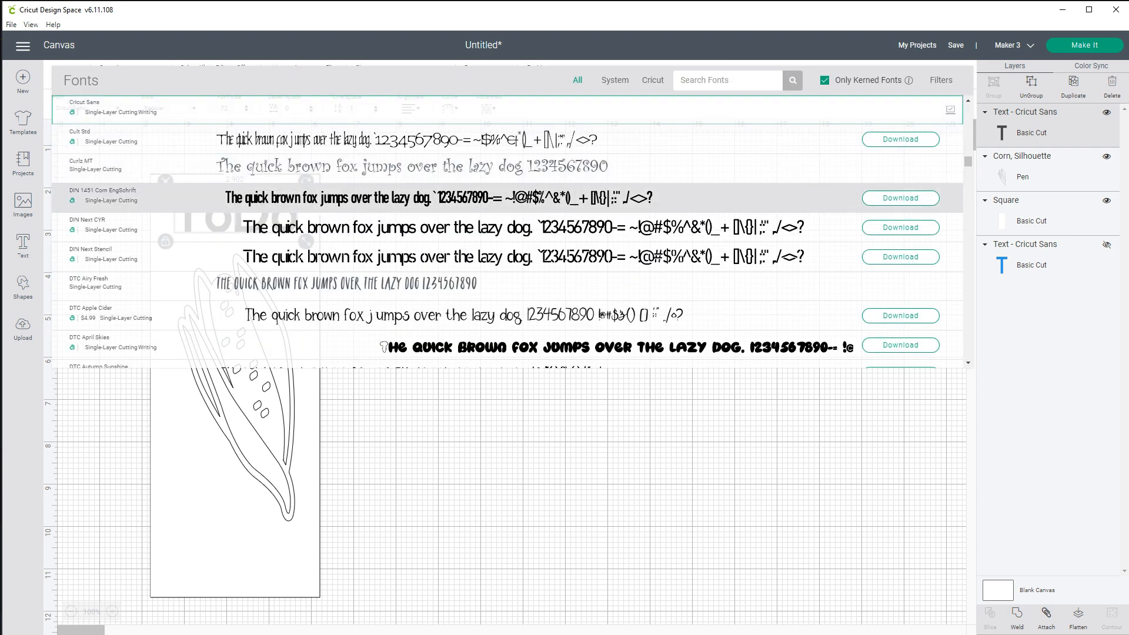
scroll(506, 194, down, 5)
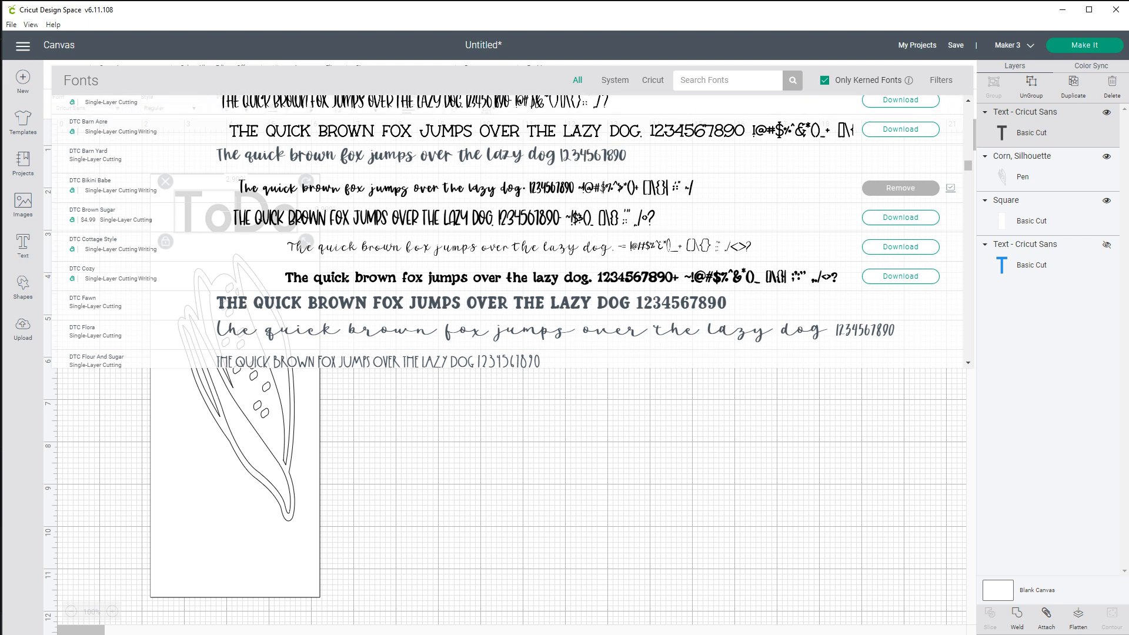
click(940, 80)
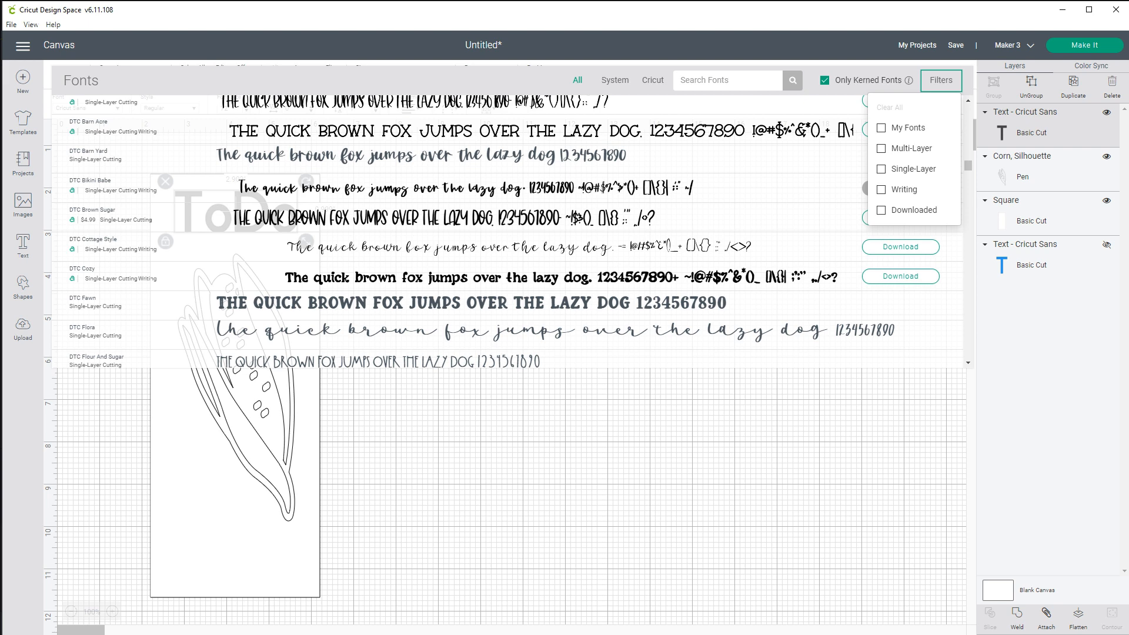
click(881, 170)
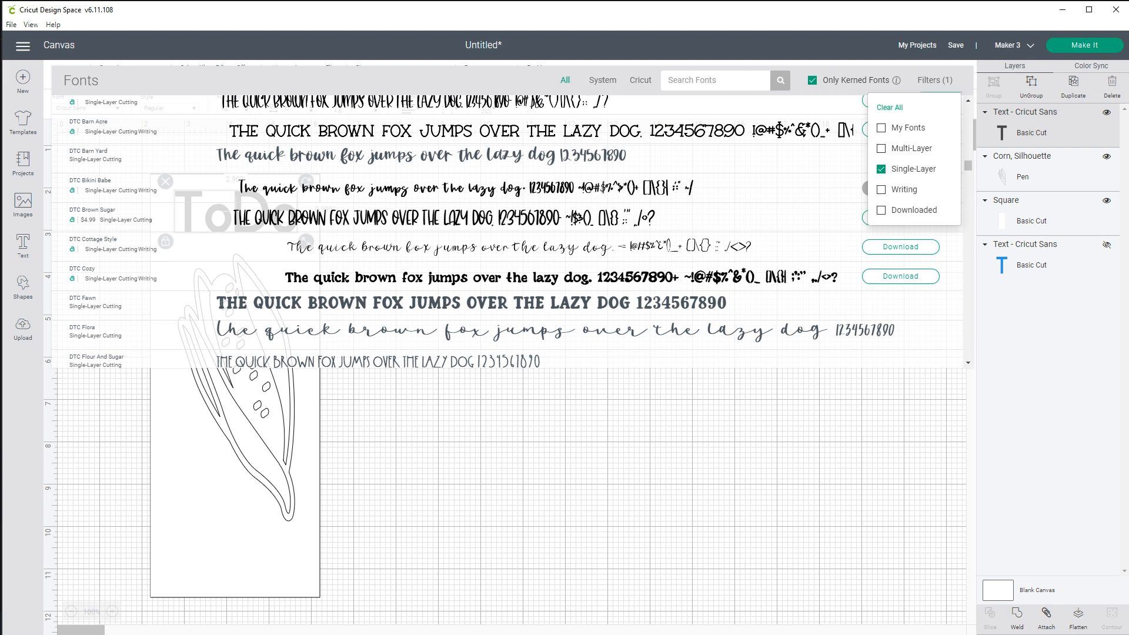
click(881, 190)
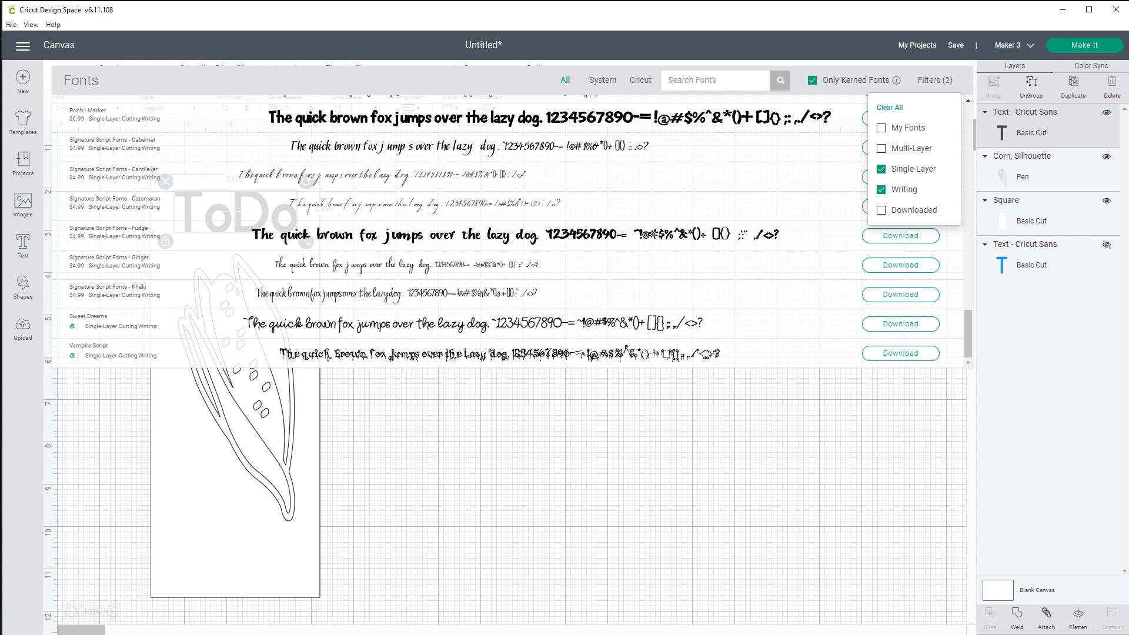
Download the Pooh - Marker font and apply it to the ToDo text.
click(836, 117)
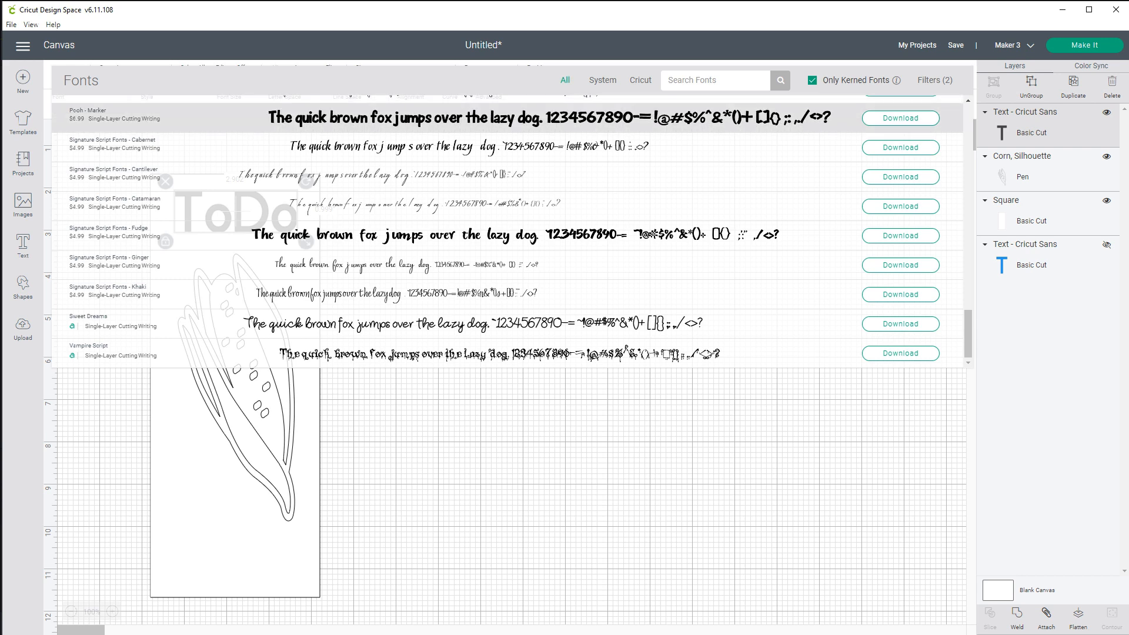
click(900, 118)
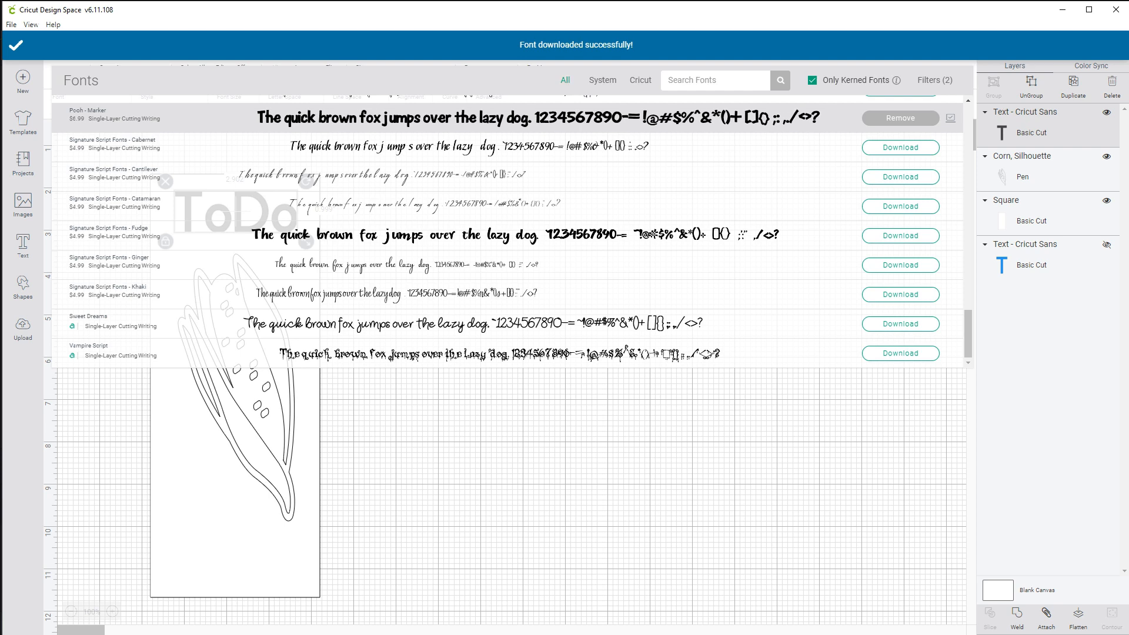
click(508, 118)
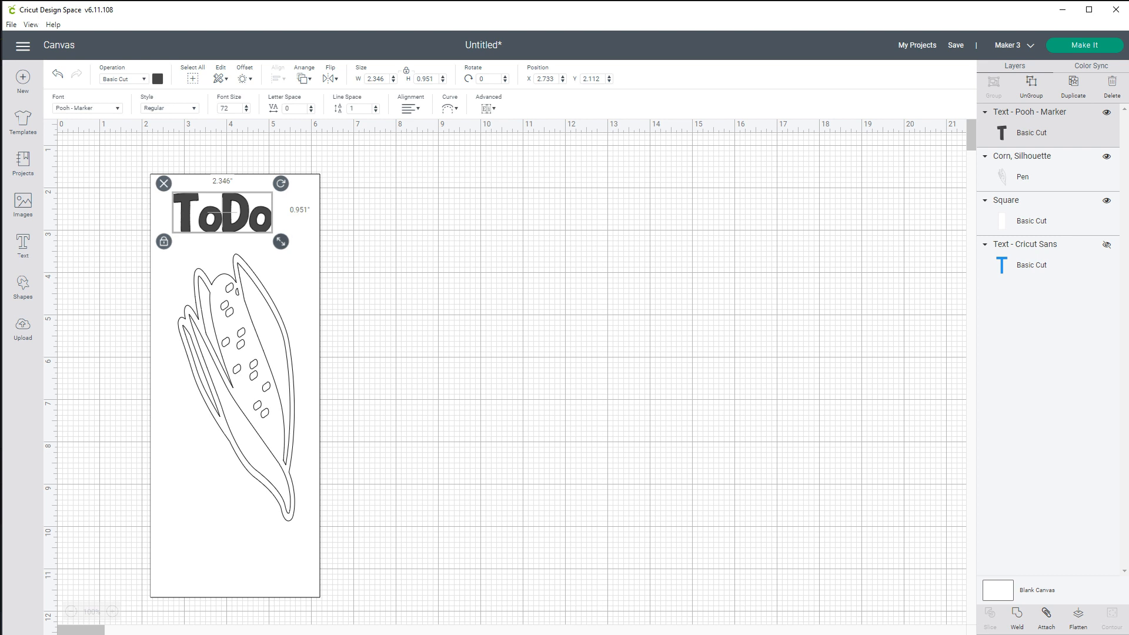
Enlarge the ToDo text to about 2.89 inches wide and place it near the page's upper edge at about X 2.8, Y 1.96.
drag(280, 241, 303, 252)
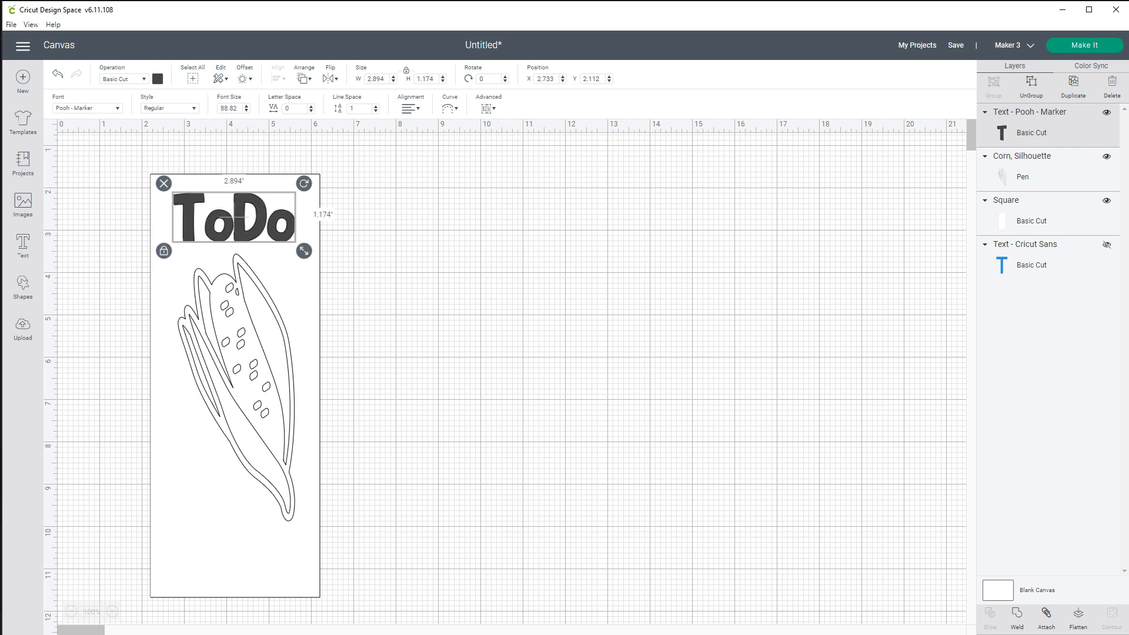
drag(235, 218, 239, 211)
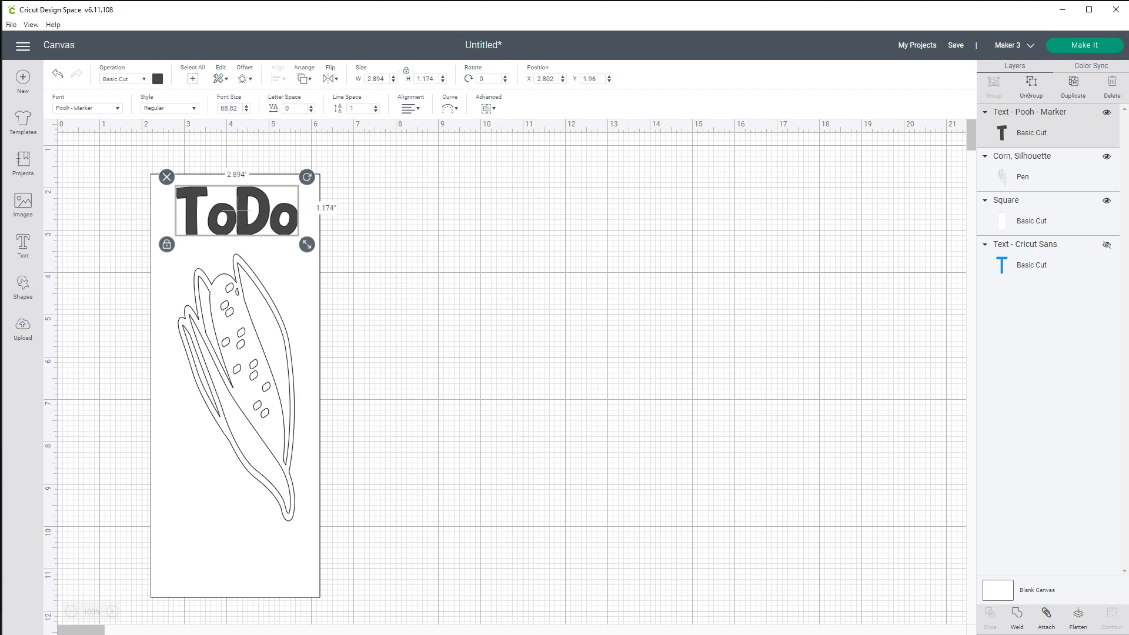
Change the ToDo text to a Pen drawing in Raspberry and nudge it to about X 2.79, Y 2.02.
click(123, 78)
click(130, 178)
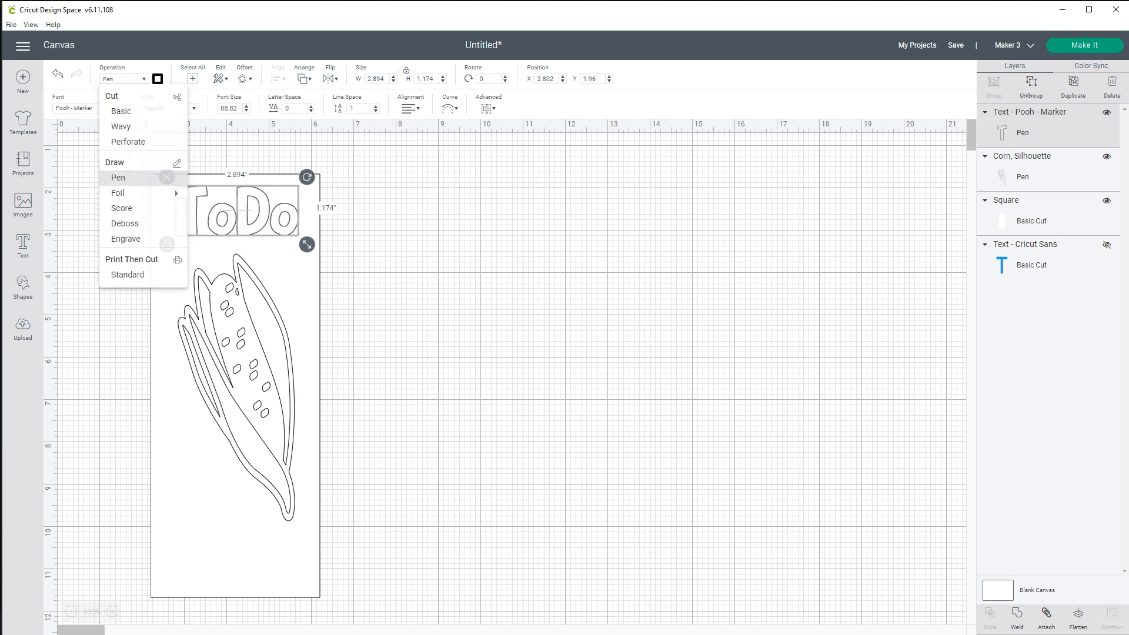
click(157, 78)
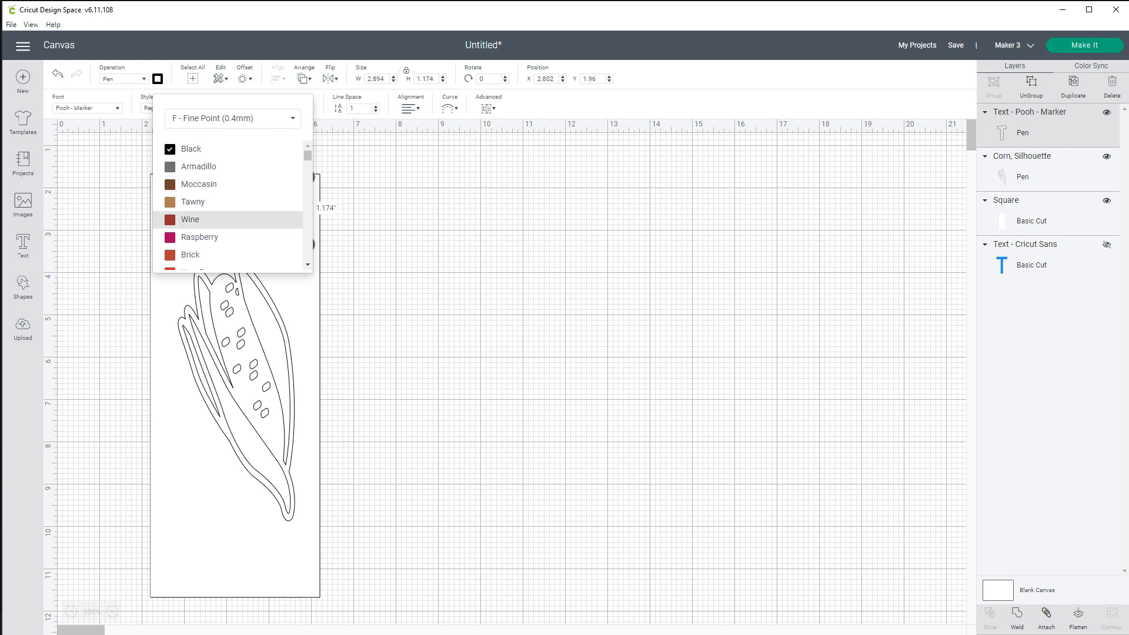
click(199, 237)
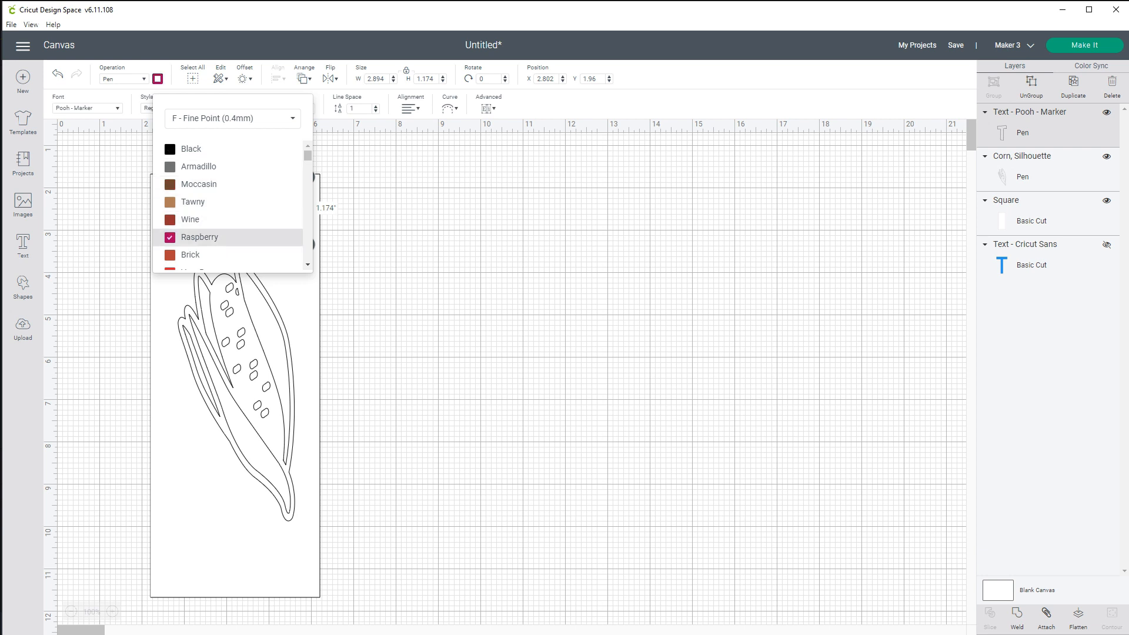
click(446, 249)
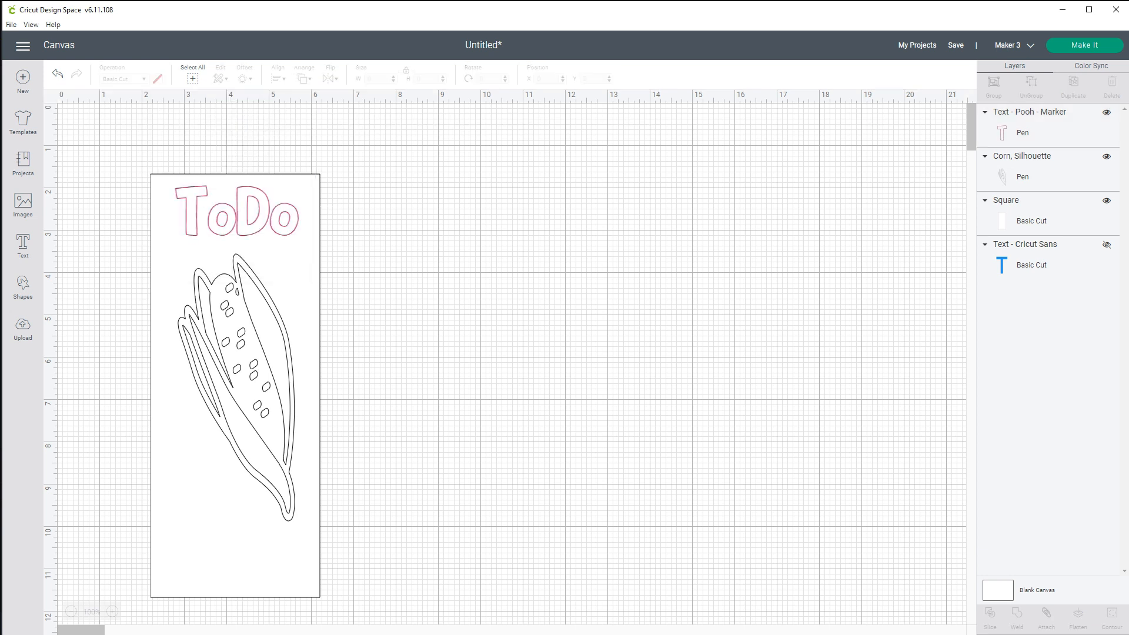
click(244, 212)
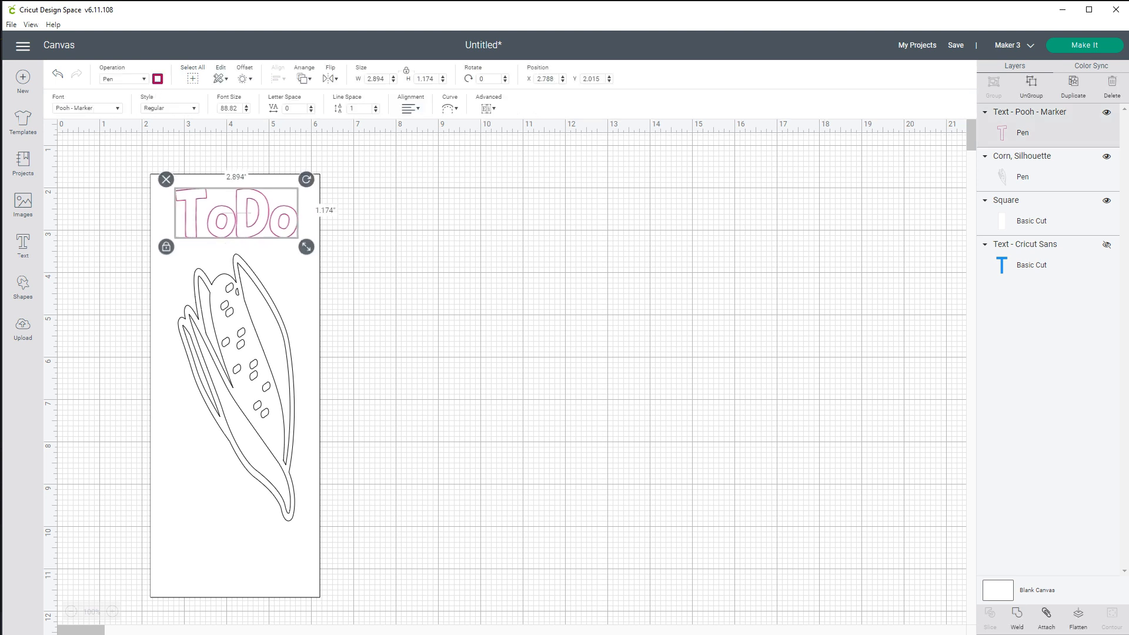
Move the corn down to about X 2.78, Y 3.93 and set its fine point pen color to Sage.
drag(241, 376, 234, 402)
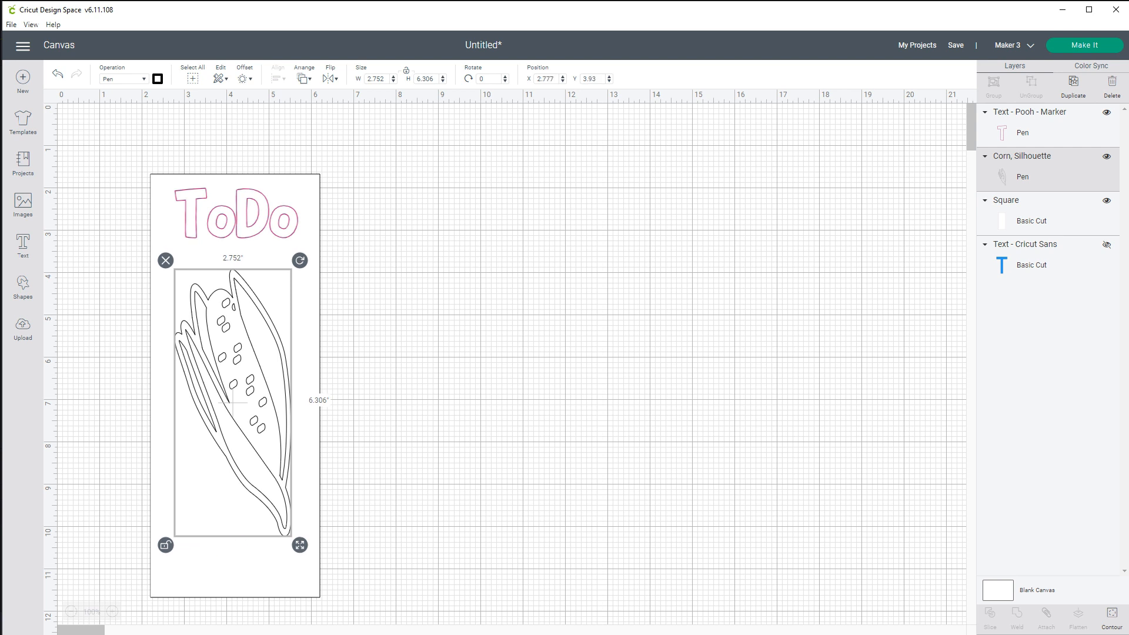
click(157, 79)
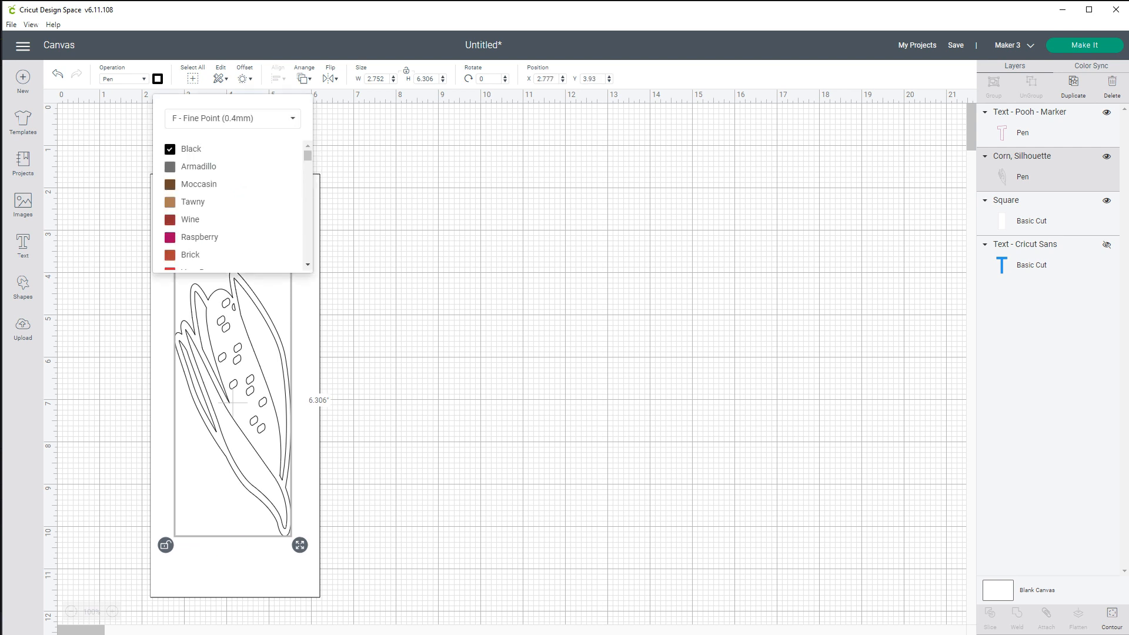
scroll(232, 206, down, 5)
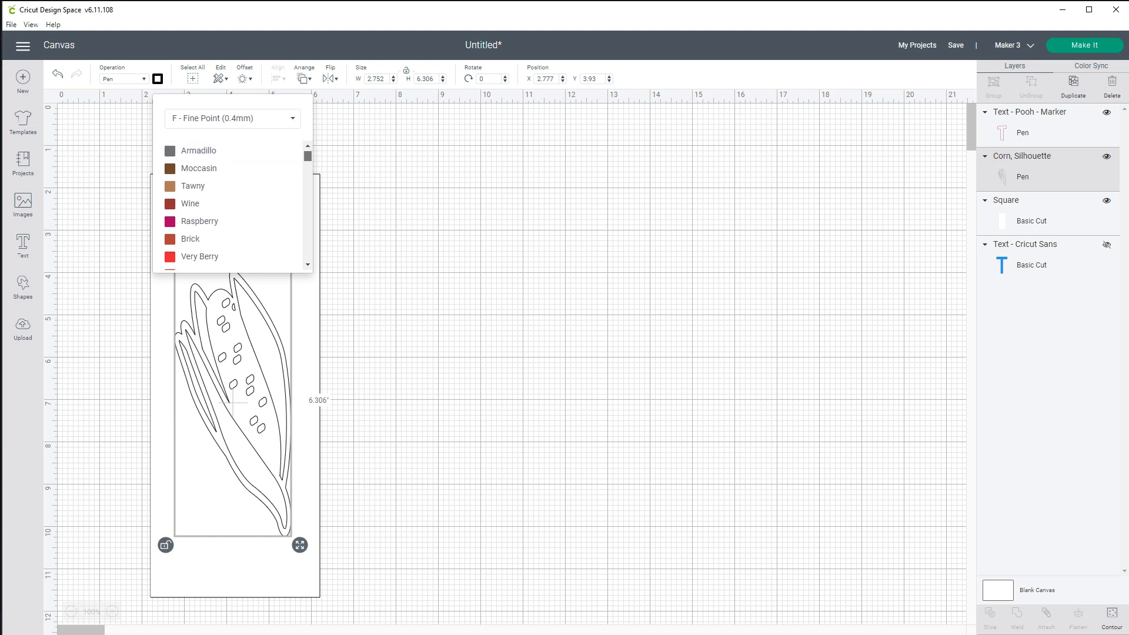
scroll(232, 206, down, 4)
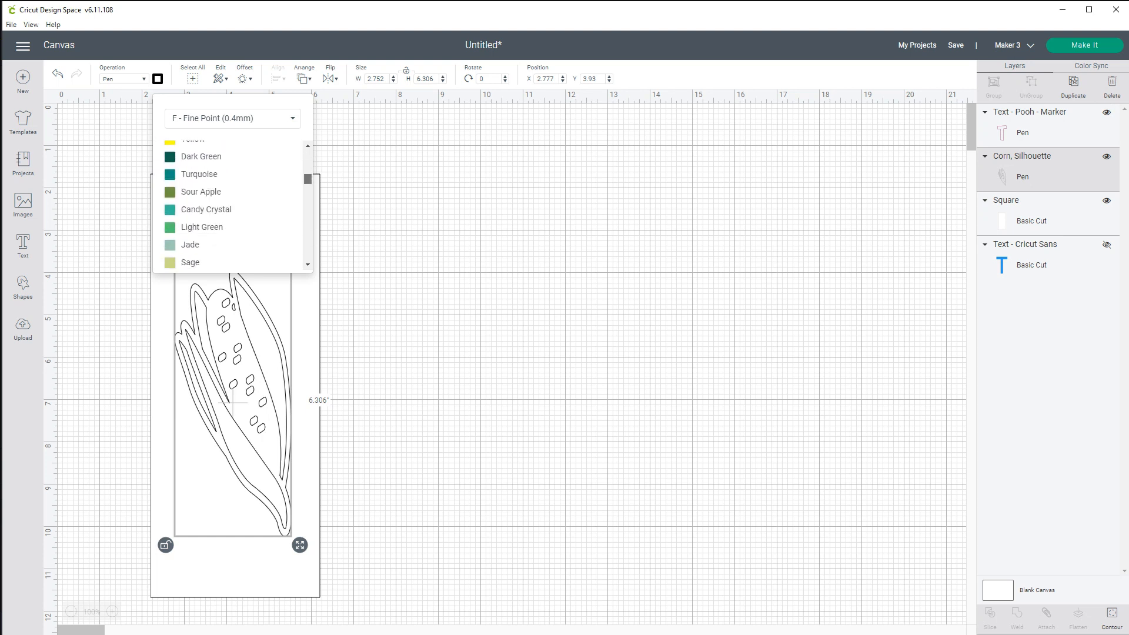
scroll(232, 205, down, 3)
scroll(232, 205, up, 1)
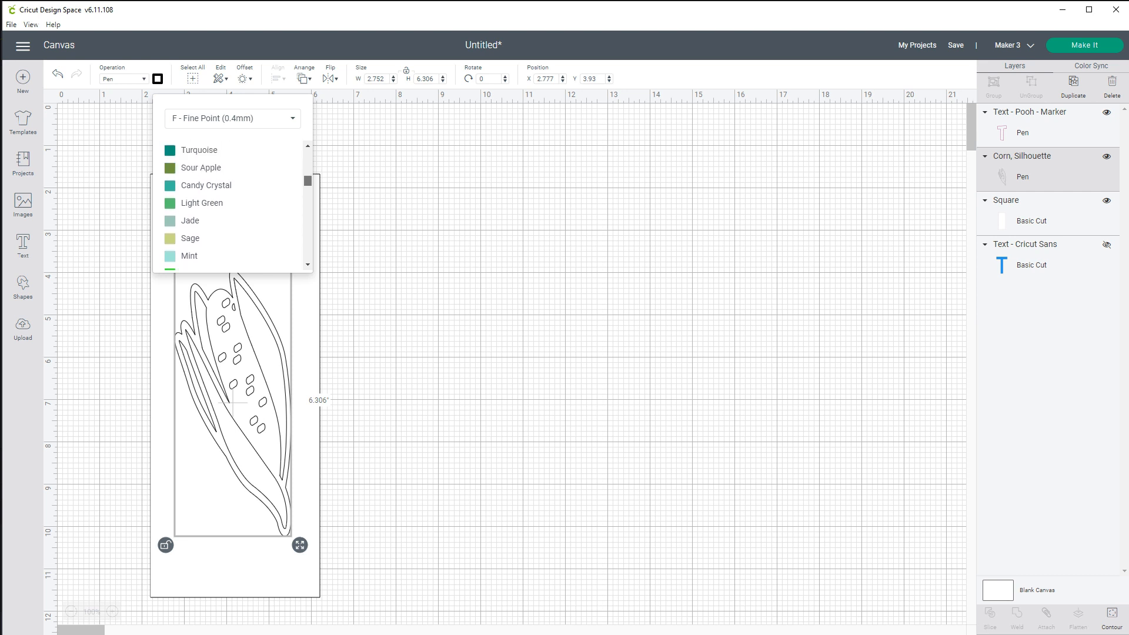
click(190, 238)
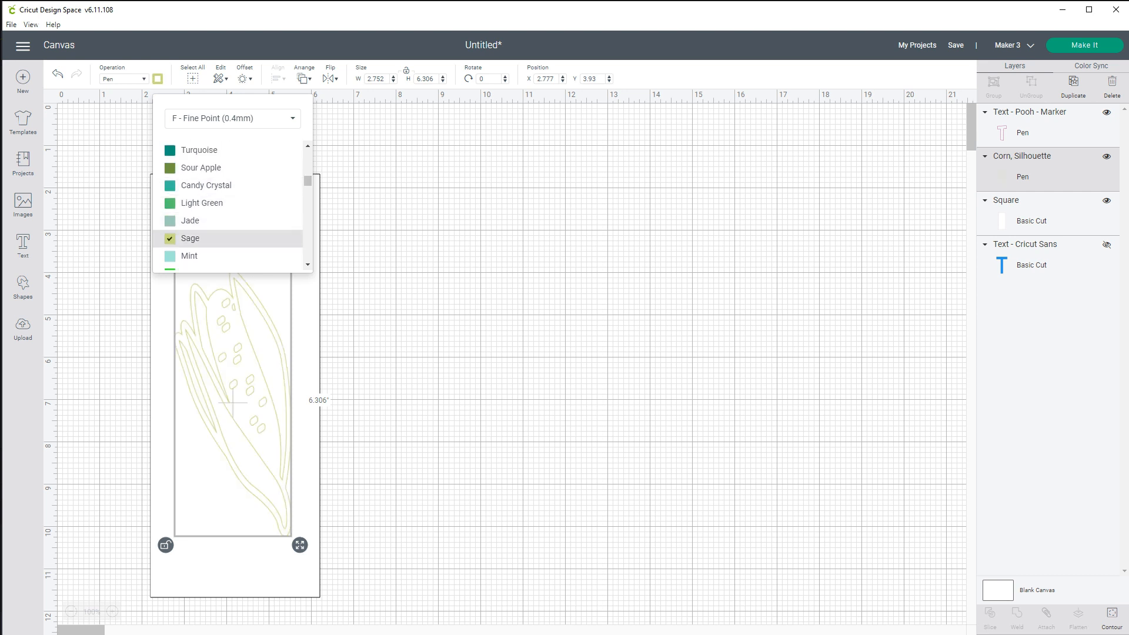
click(447, 252)
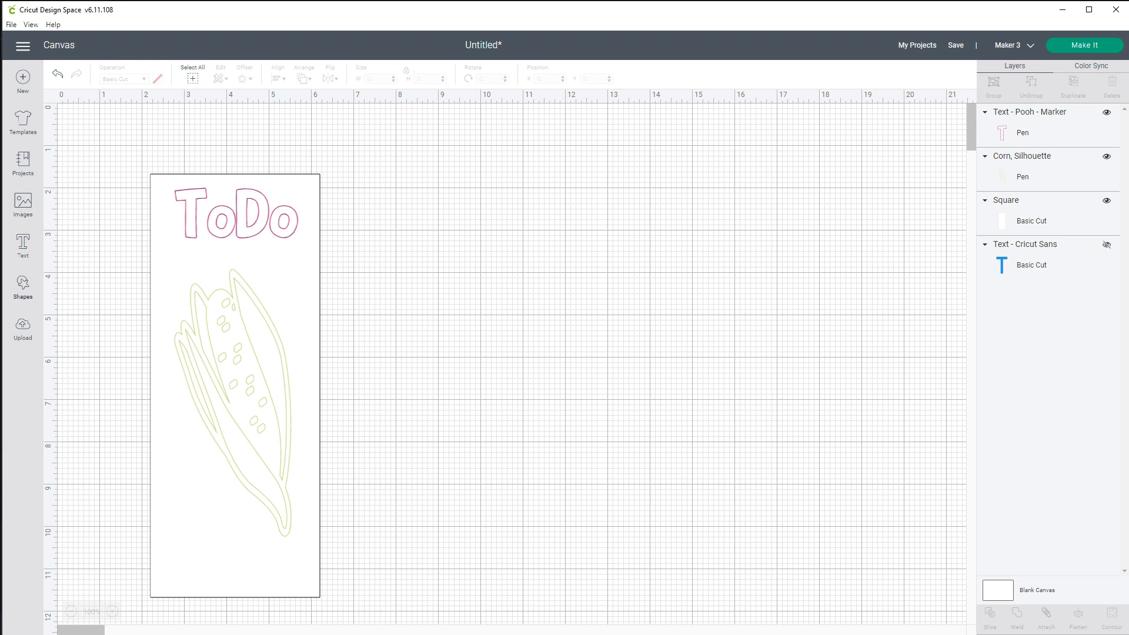
Add a square shape and place it on the empty canvas beside the page at about X 7.58, Y 2.32.
click(23, 286)
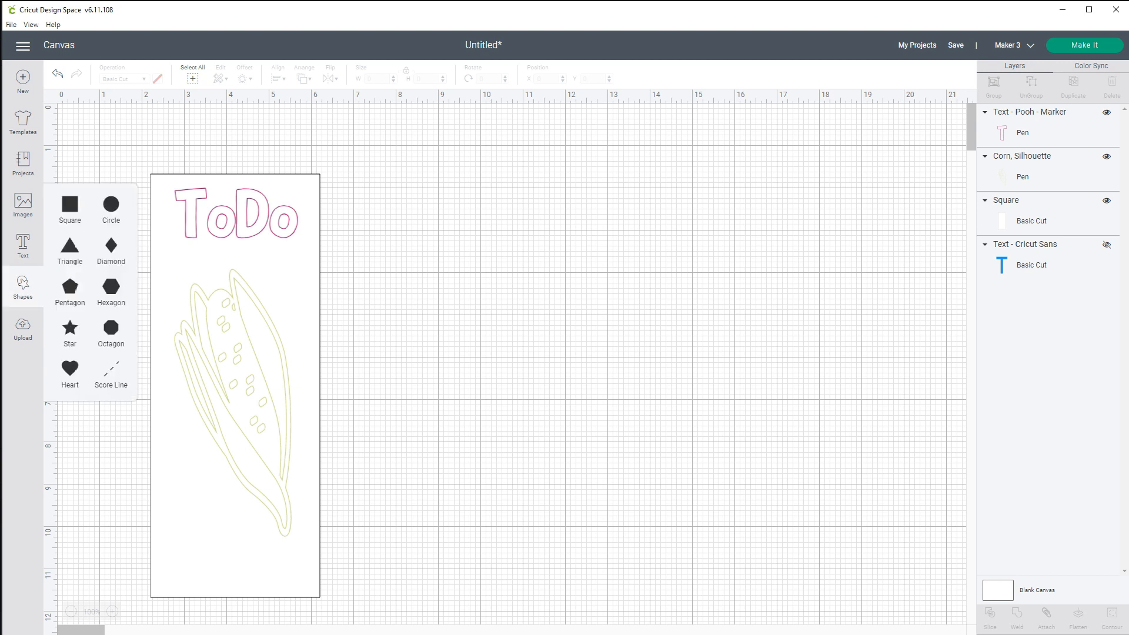
click(70, 204)
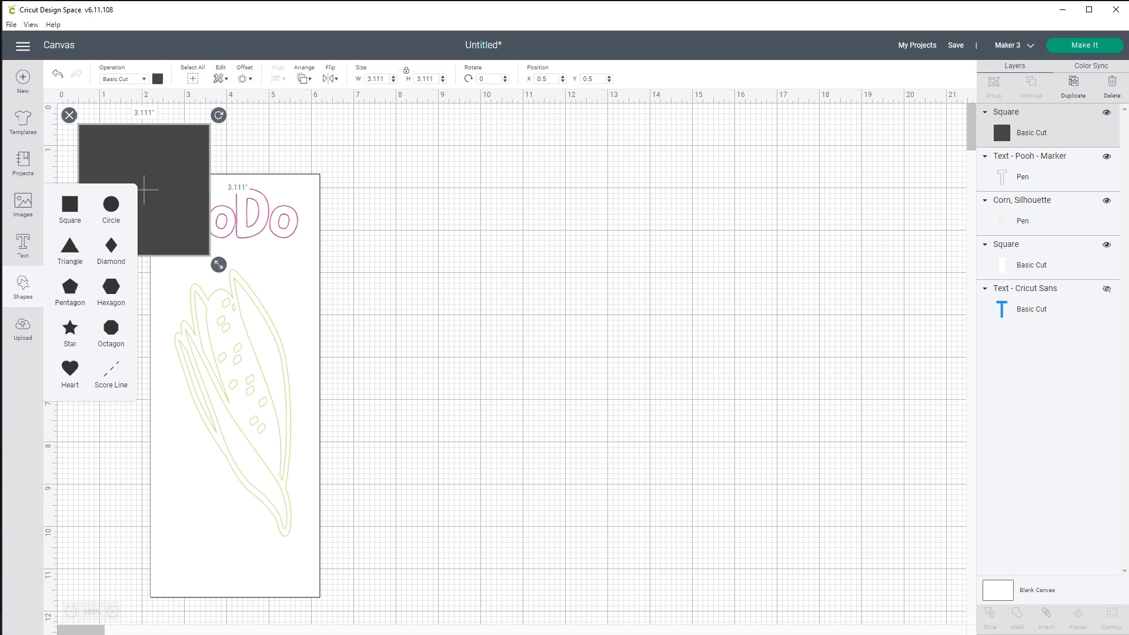
drag(144, 189, 444, 266)
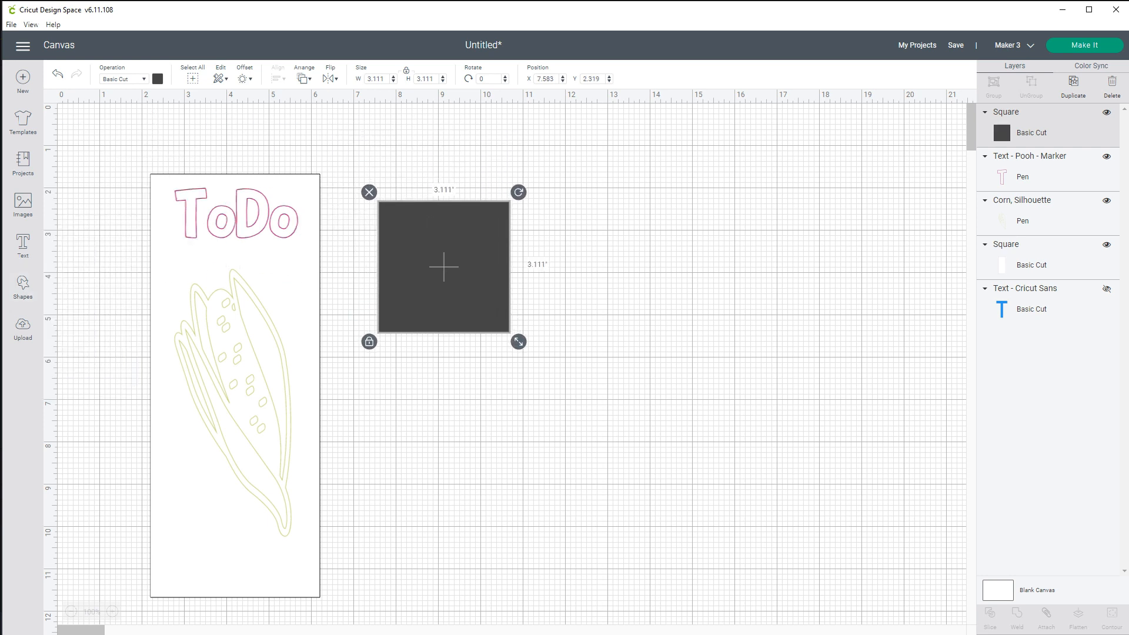
Resize the new square to 0.5 inch with its proportions locked.
drag(416, 79, 435, 79)
text(.5)
key(Return)
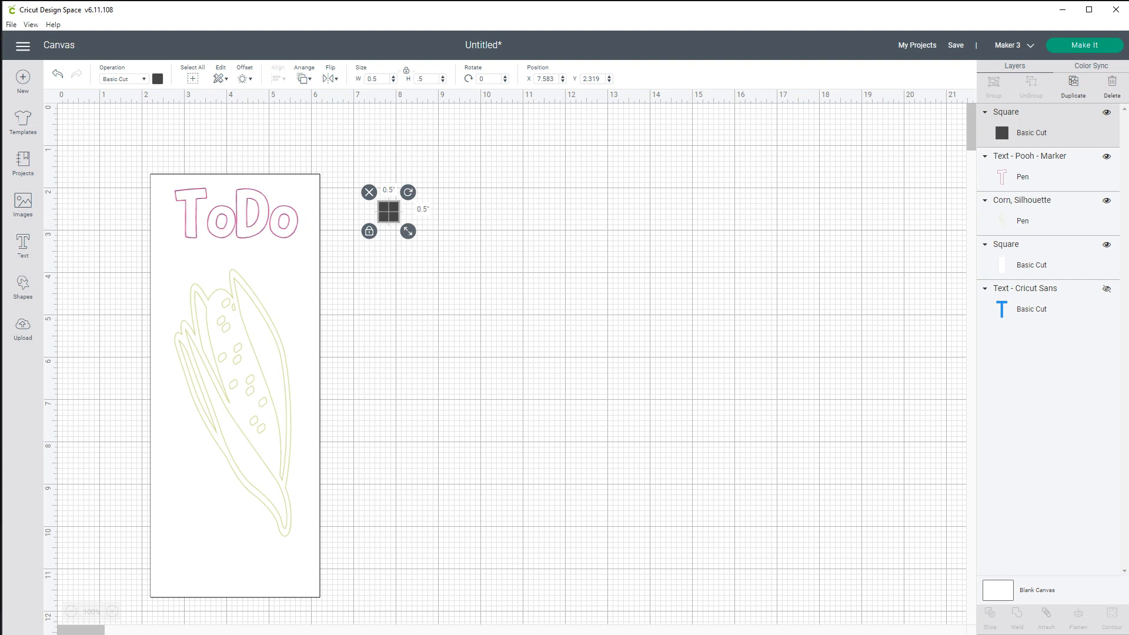
Set the square's size to 0.25 inch and place it below the ToDo heading at about X 2.4, Y 3.57.
double_click(372, 79)
key(BackSpace)
text(.25)
key(Return)
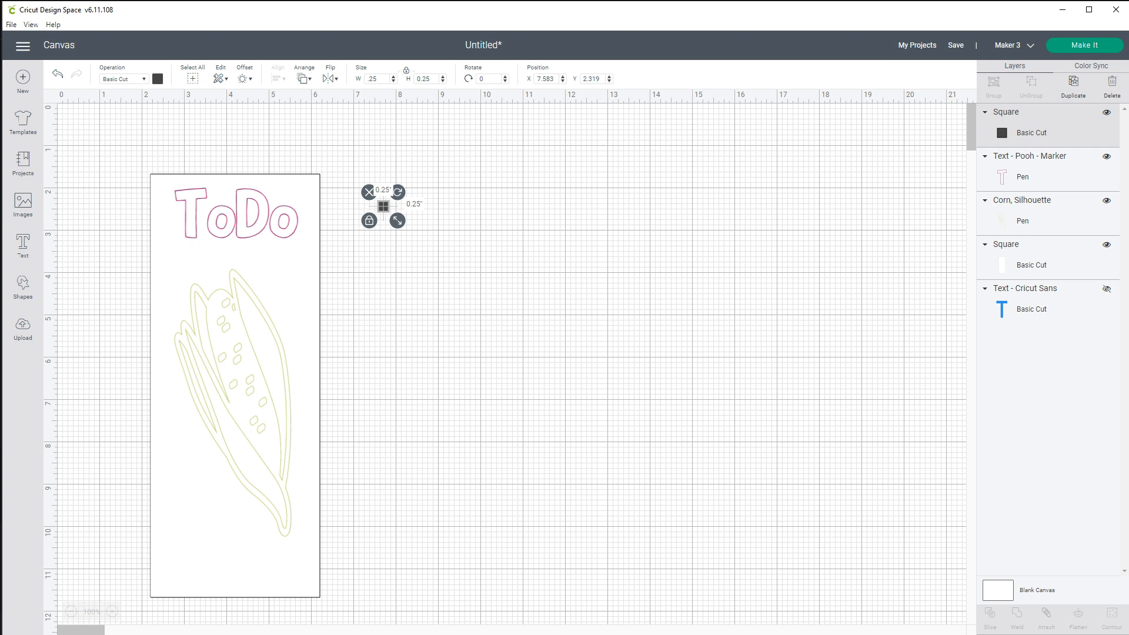
drag(383, 205, 164, 260)
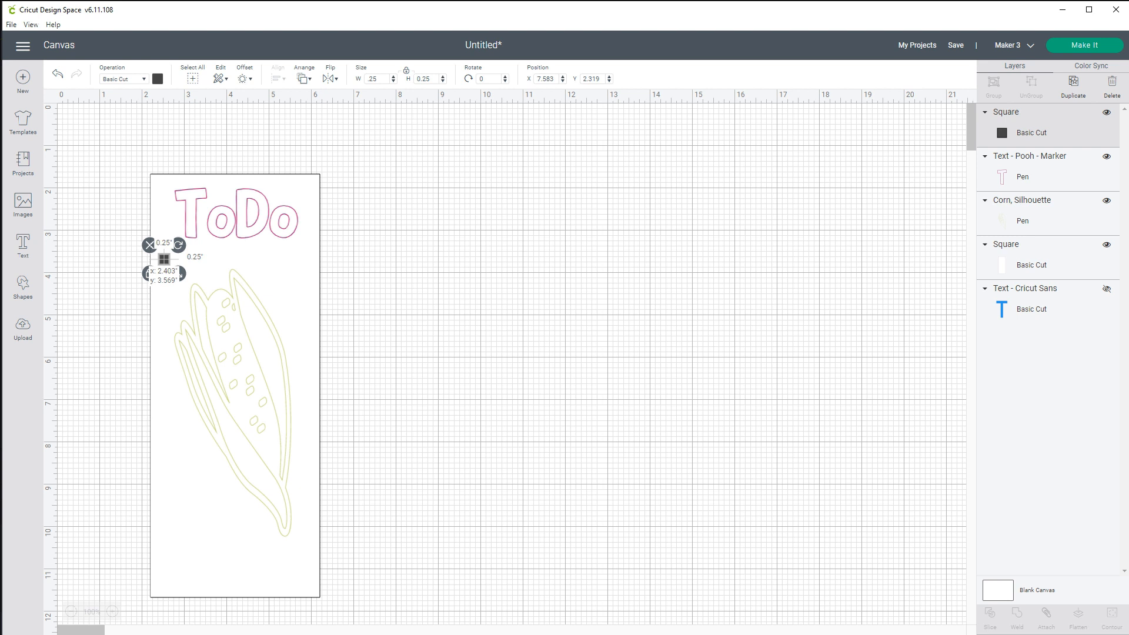
drag(164, 259, 164, 260)
Change the small square to a Pen drawing in the Tawny color.
click(124, 79)
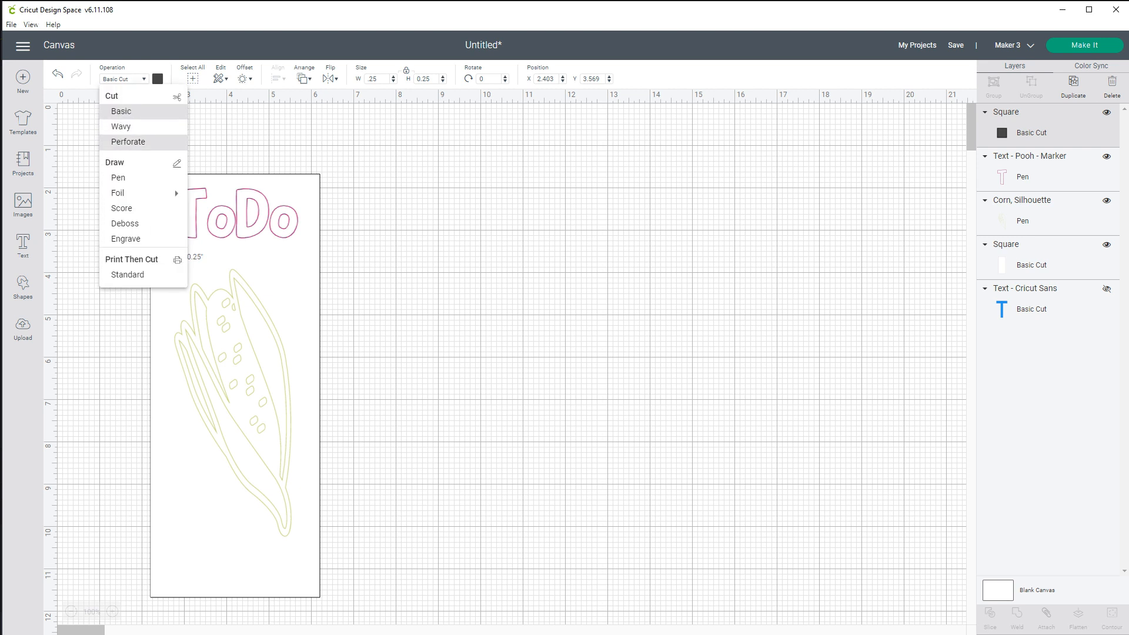
click(121, 177)
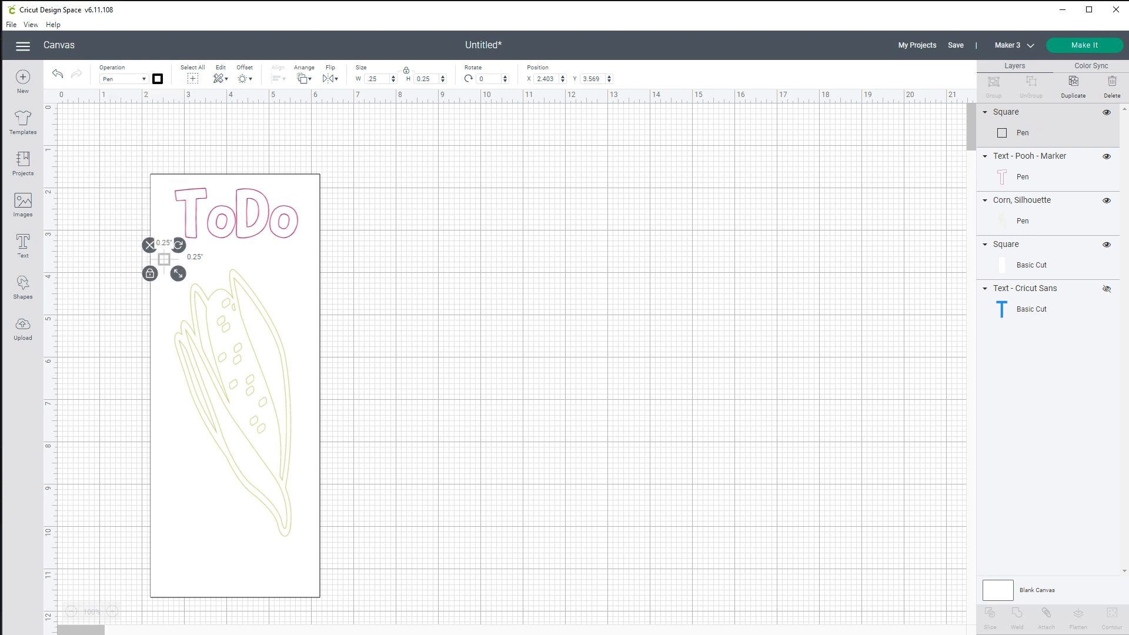
click(158, 79)
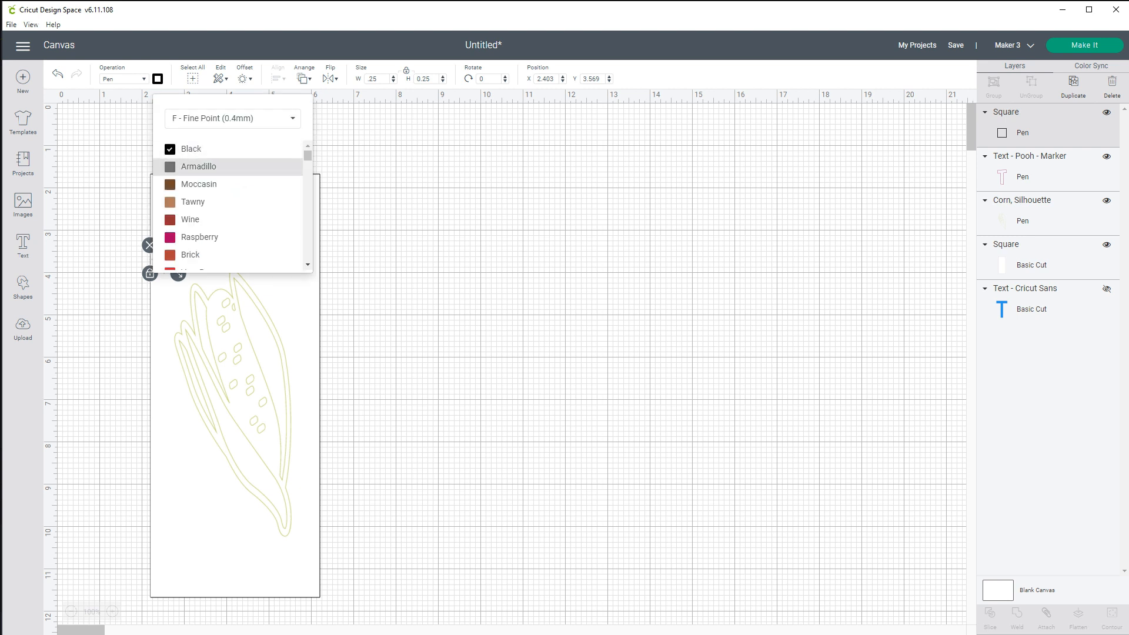
click(192, 202)
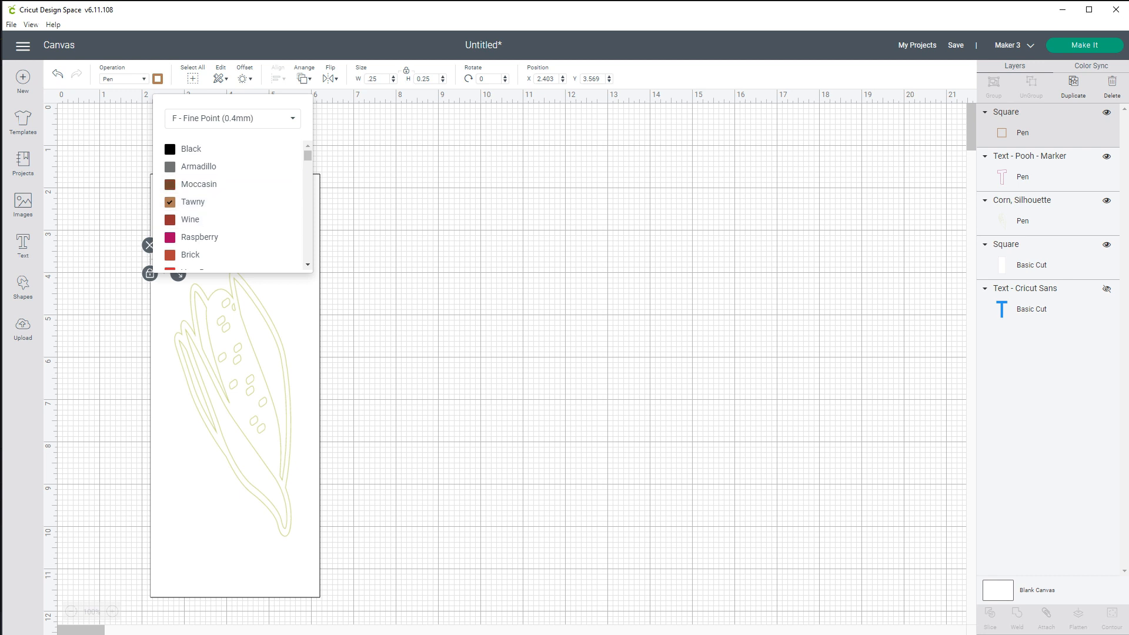
click(412, 235)
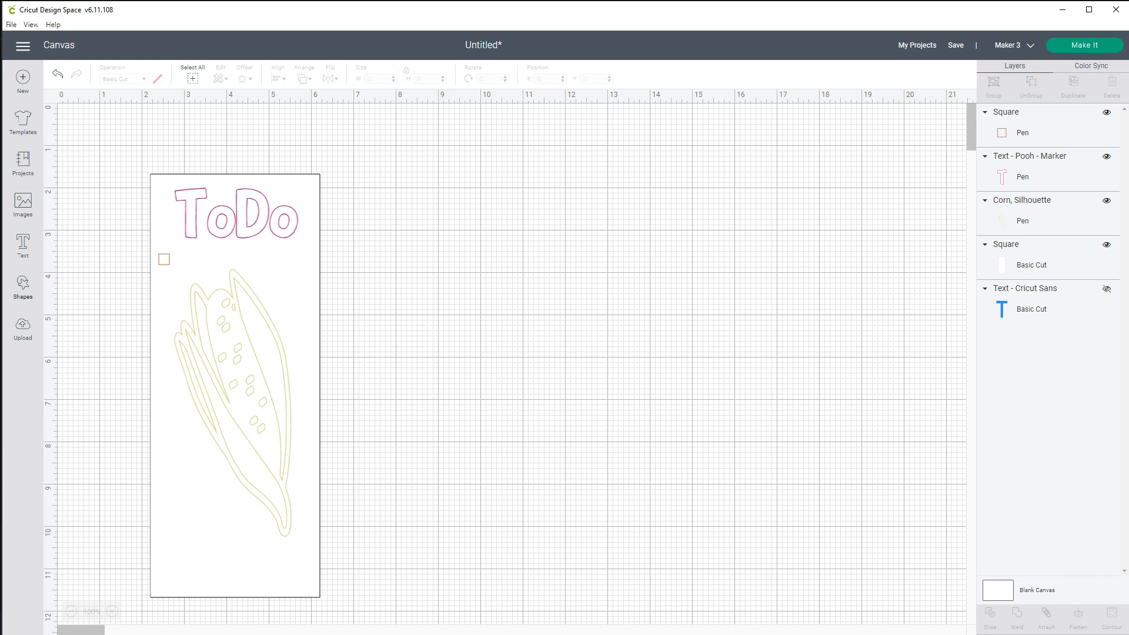
Add a score line, rotate it 90 degrees and place it beside the small square at about X 2.83, Y 3.75.
click(23, 287)
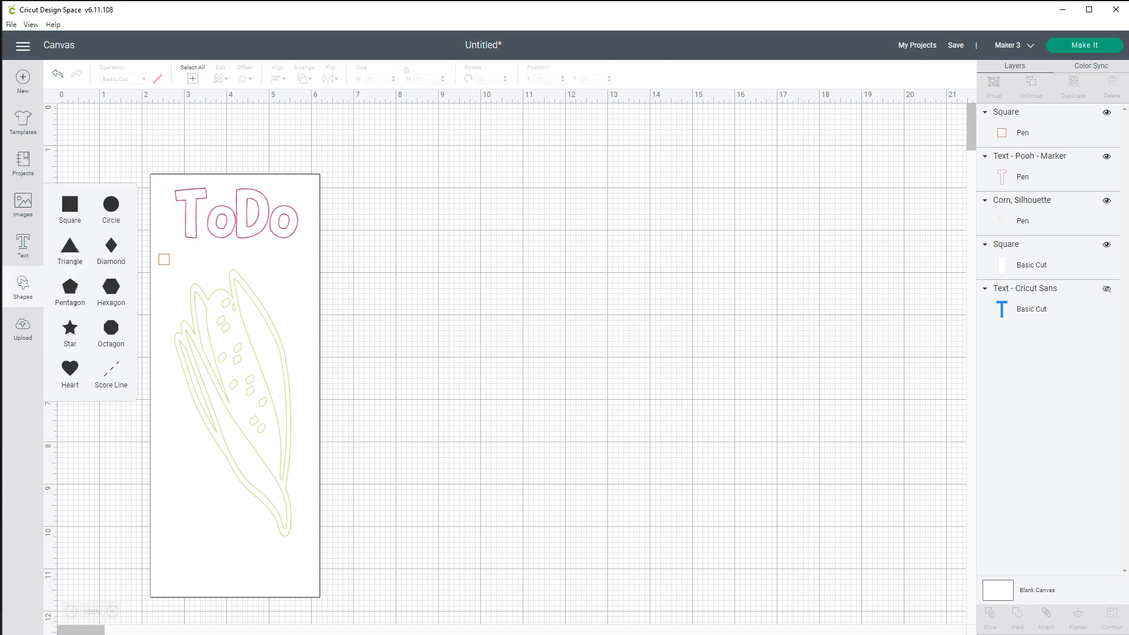
click(111, 375)
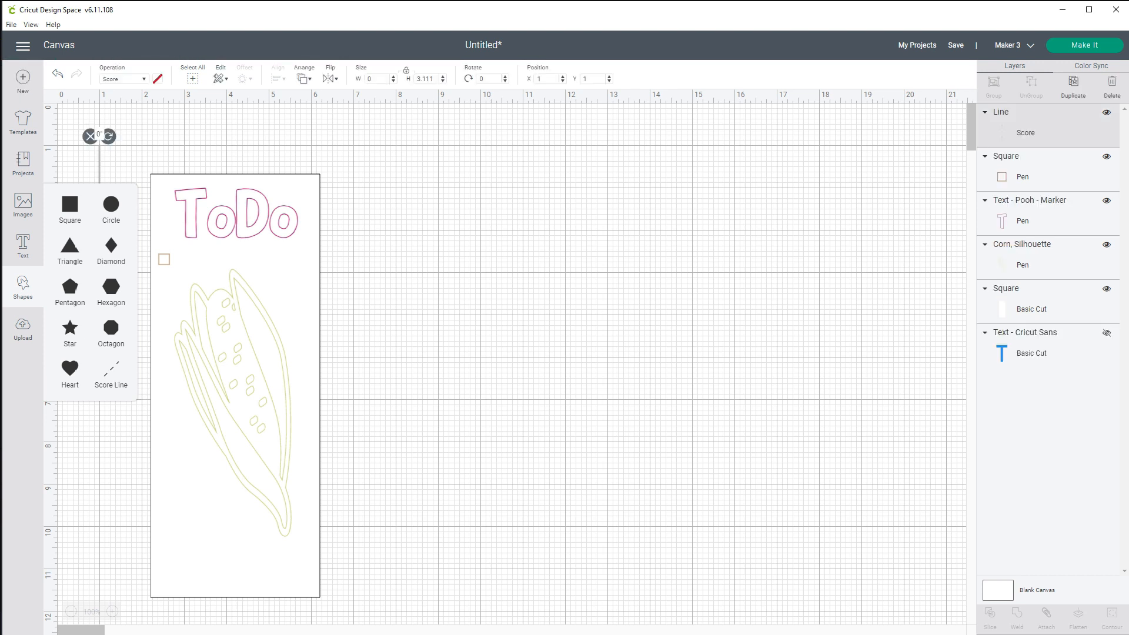
double_click(482, 79)
text(90)
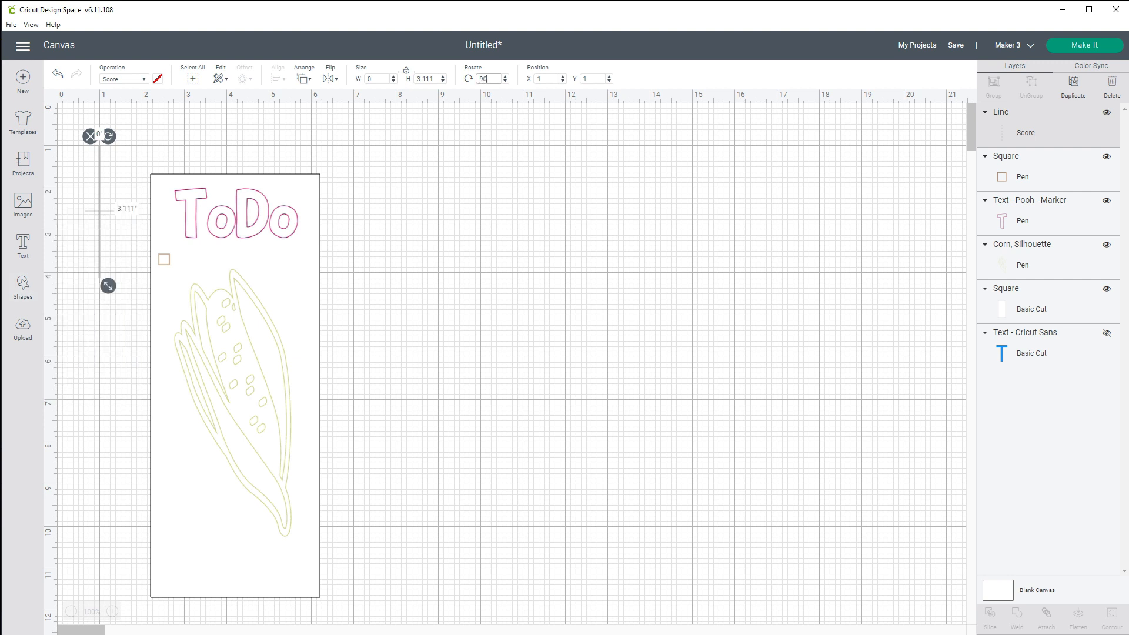
key(Return)
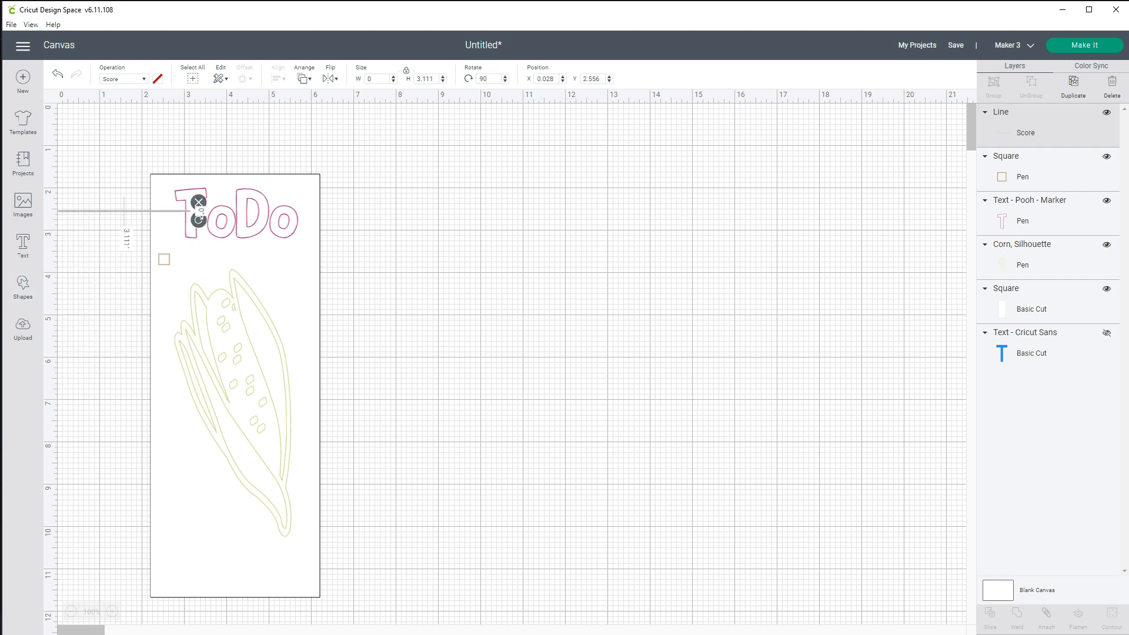
drag(124, 210, 243, 261)
key(Escape)
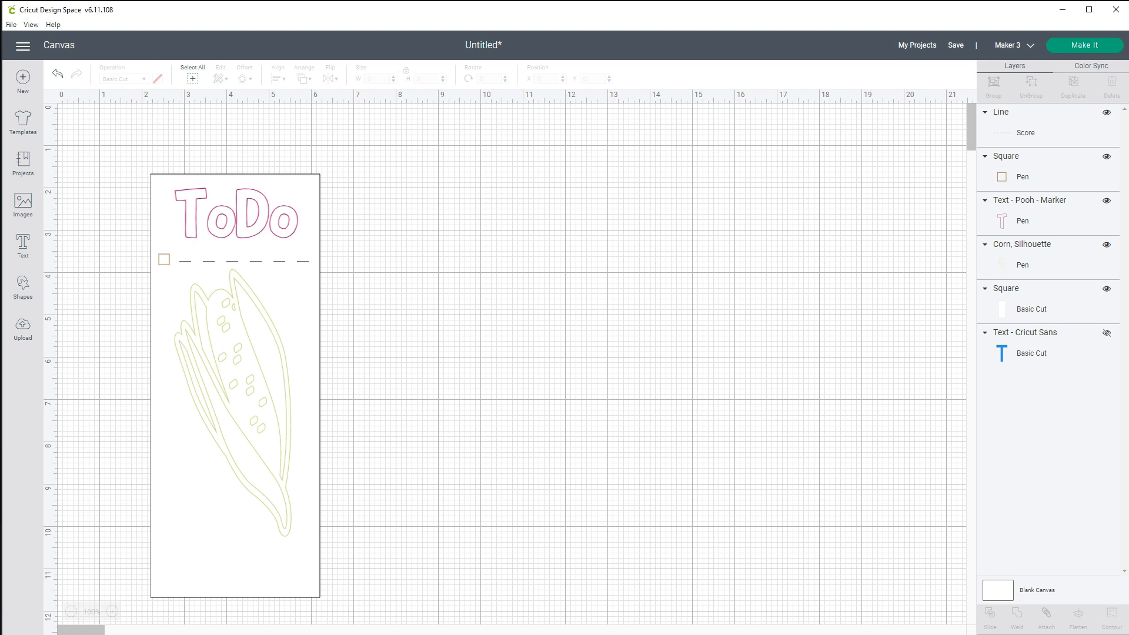
Set the score line's length to 3 inches.
click(243, 262)
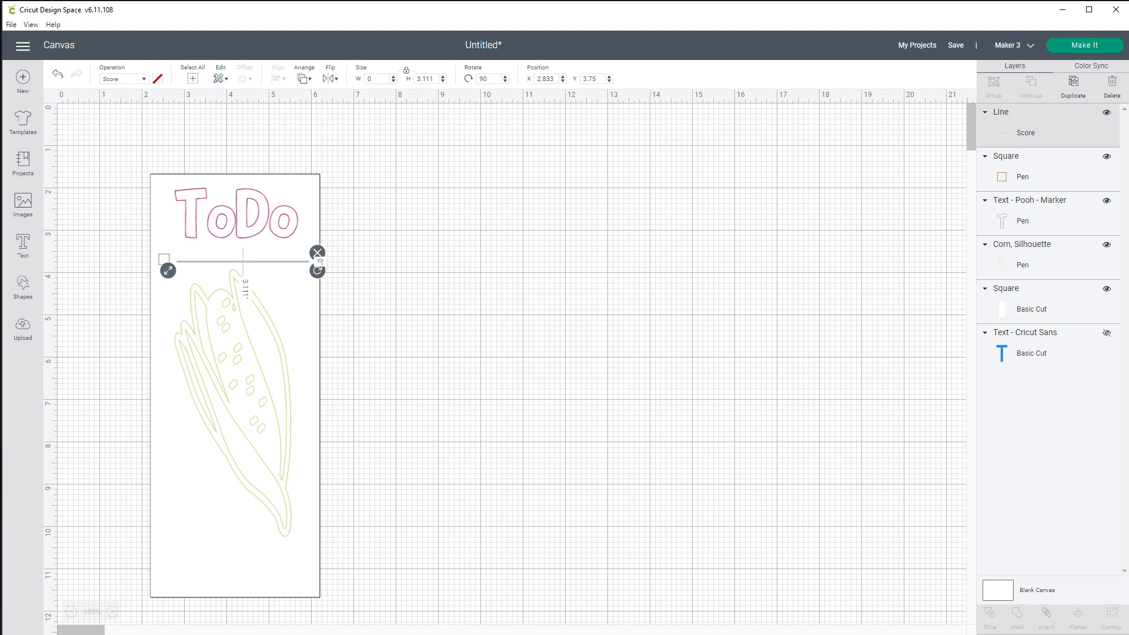
drag(434, 79, 415, 79)
text(3)
key(Return)
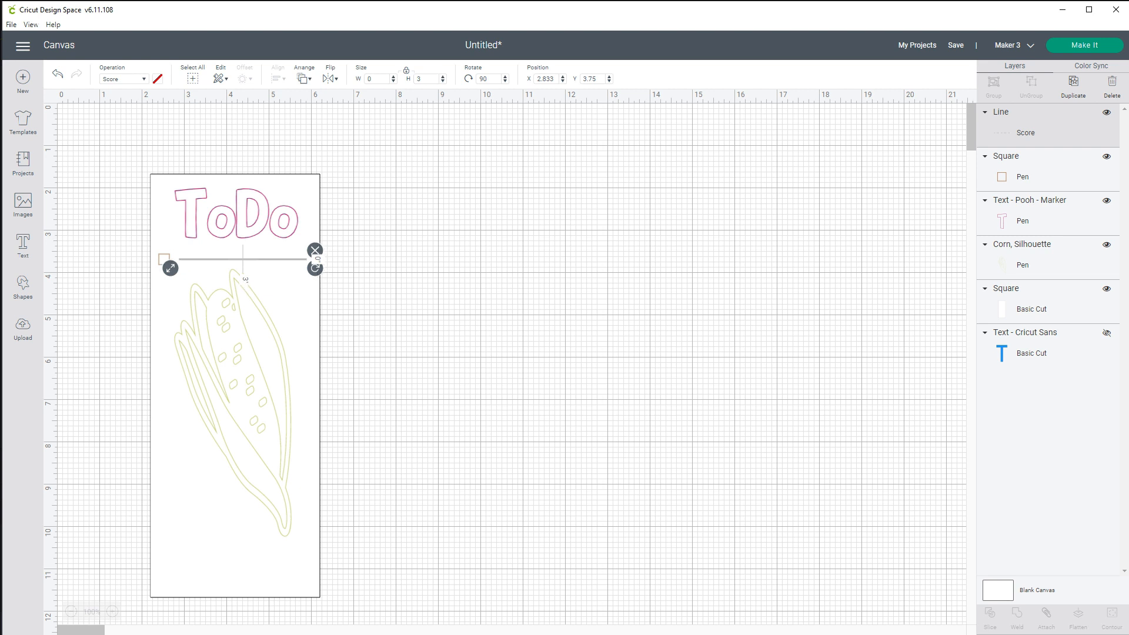
click(407, 253)
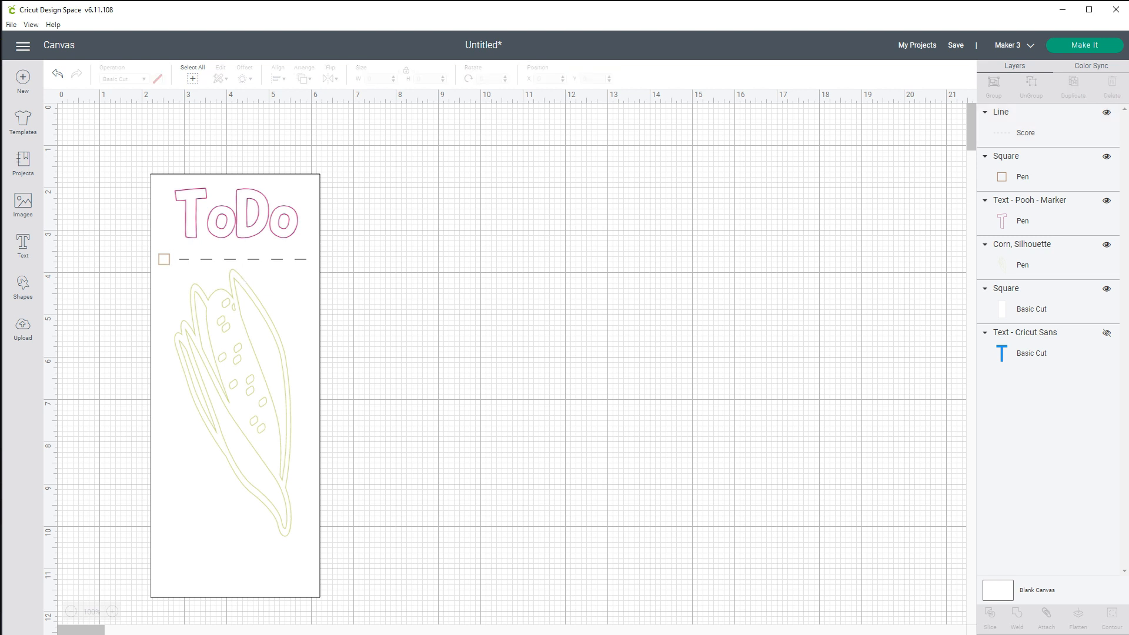
Change the writing line beside the small square from Score to a Pen drawing in the Tawny color.
click(254, 260)
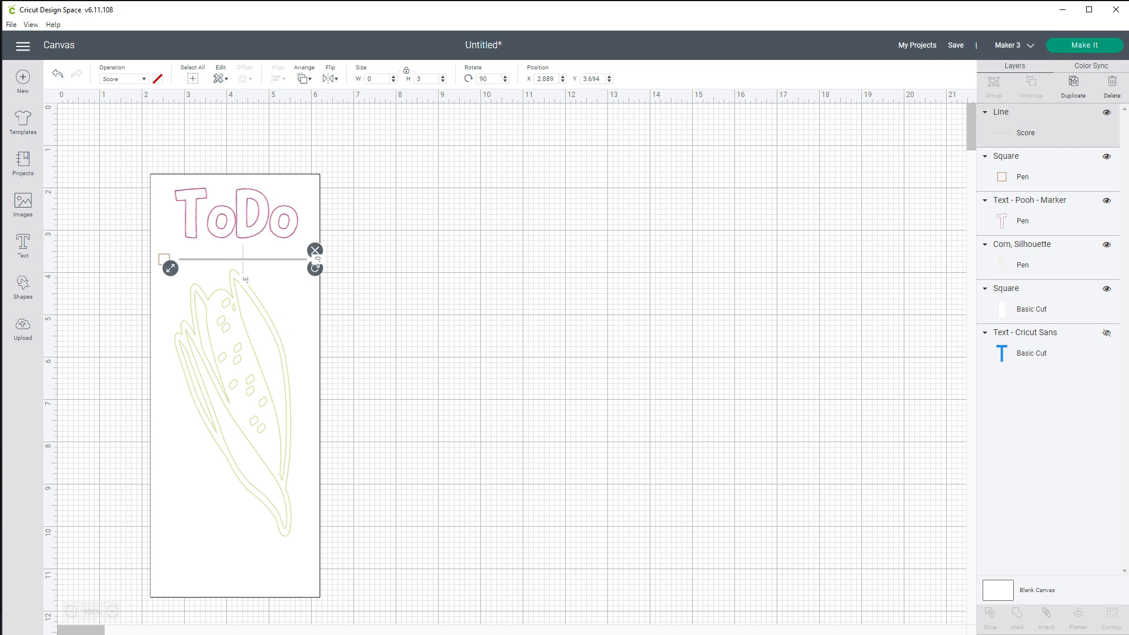
click(124, 79)
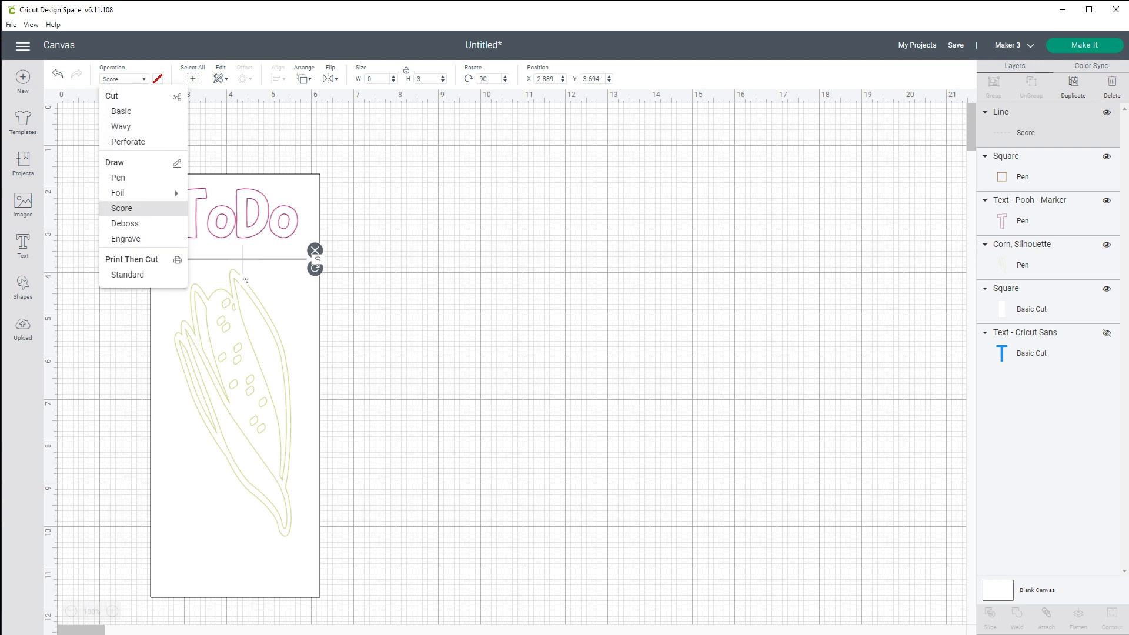
click(119, 178)
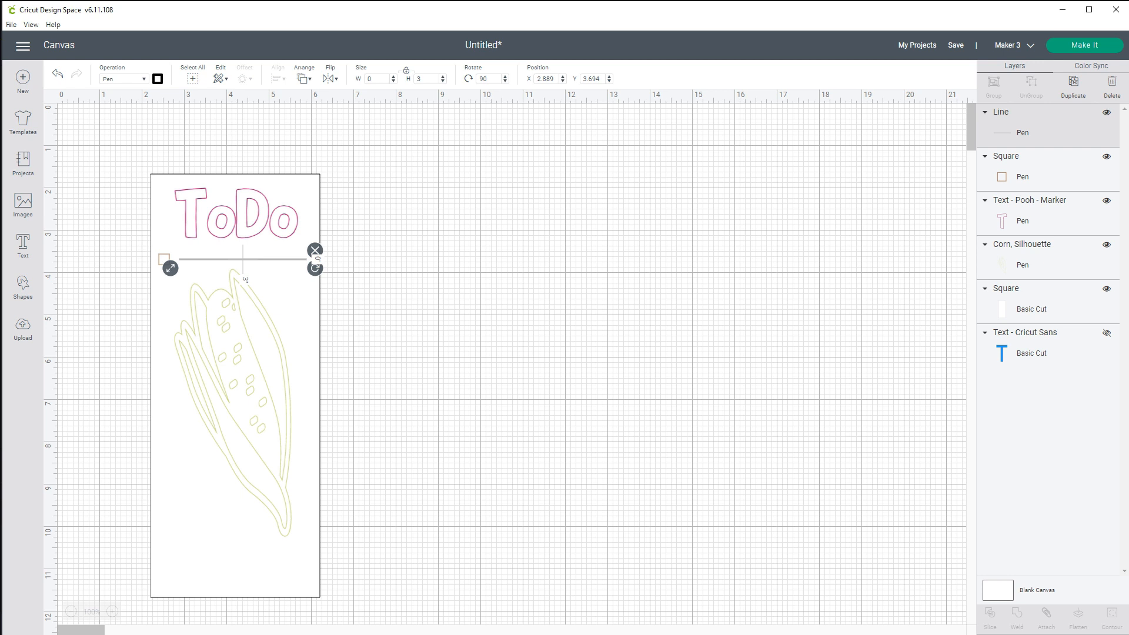
click(157, 79)
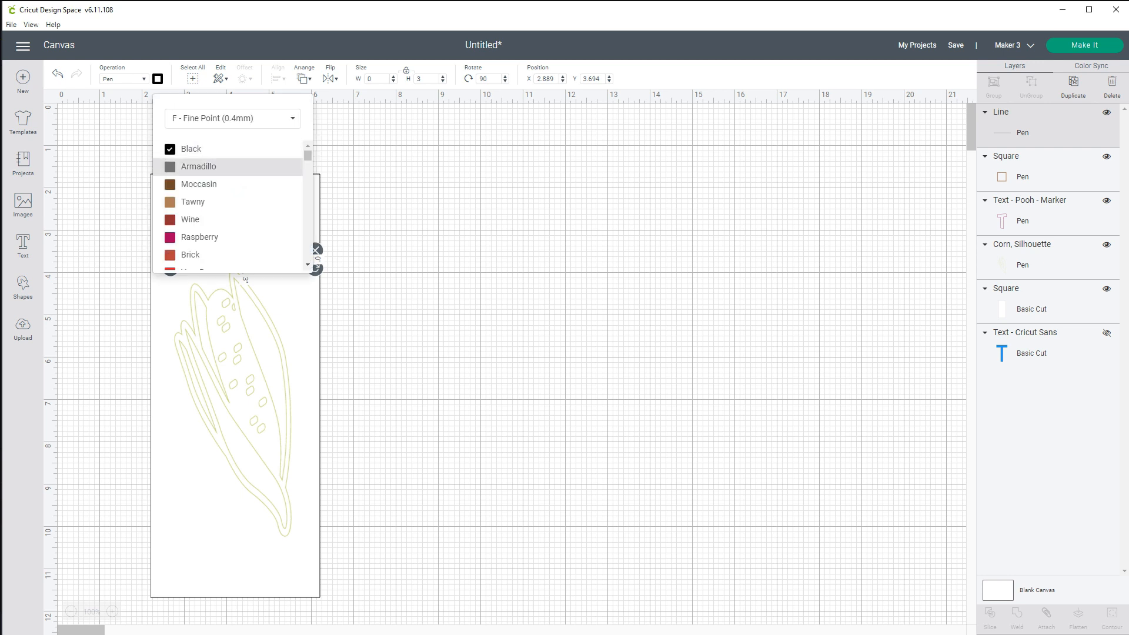
click(192, 202)
click(432, 226)
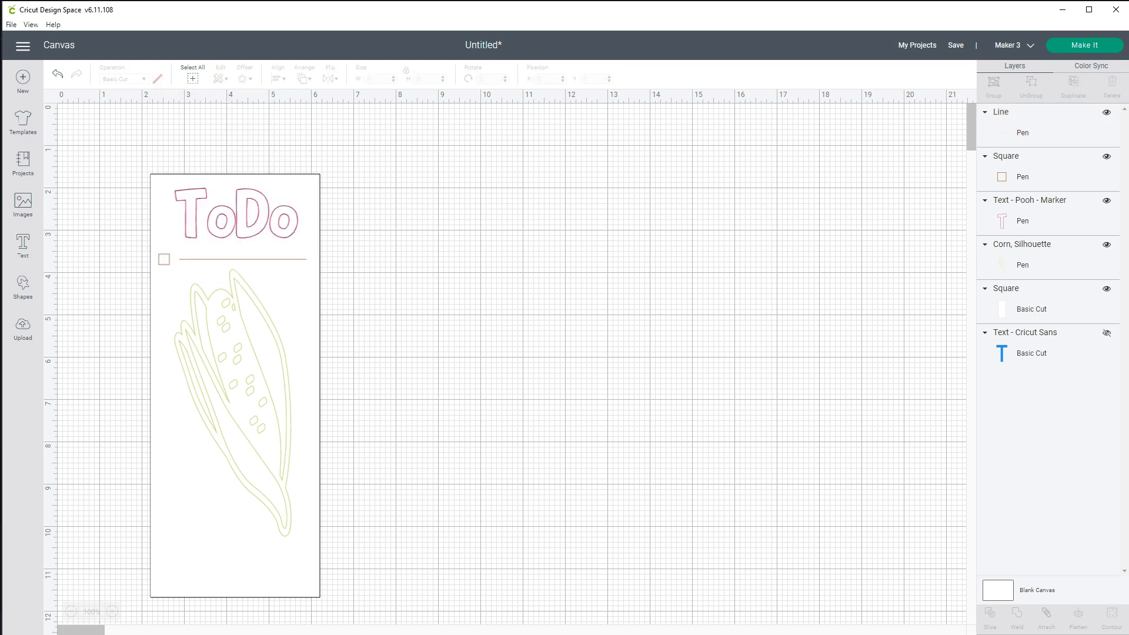
Align the small square and the writing line to their bottom edges and group them.
click(164, 259)
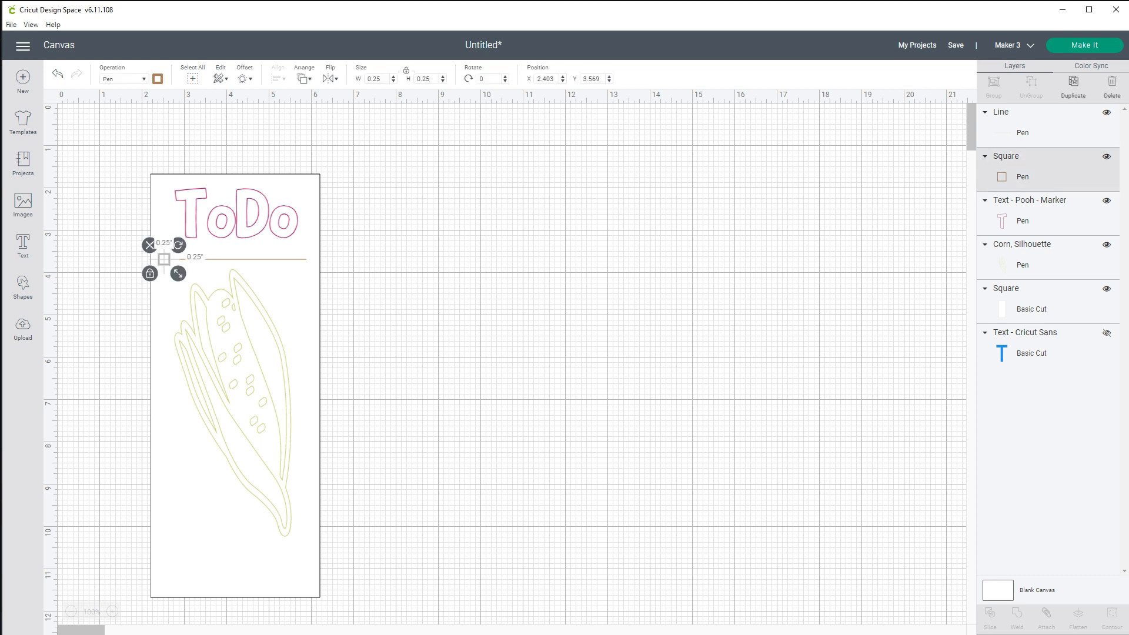
shift+click(255, 259)
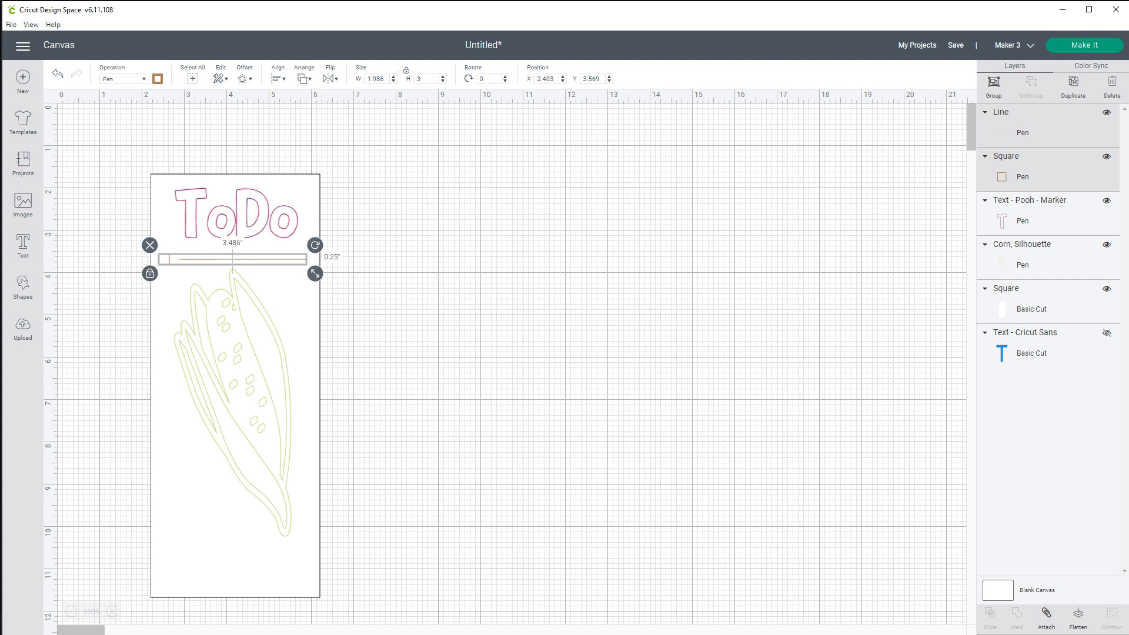
click(278, 79)
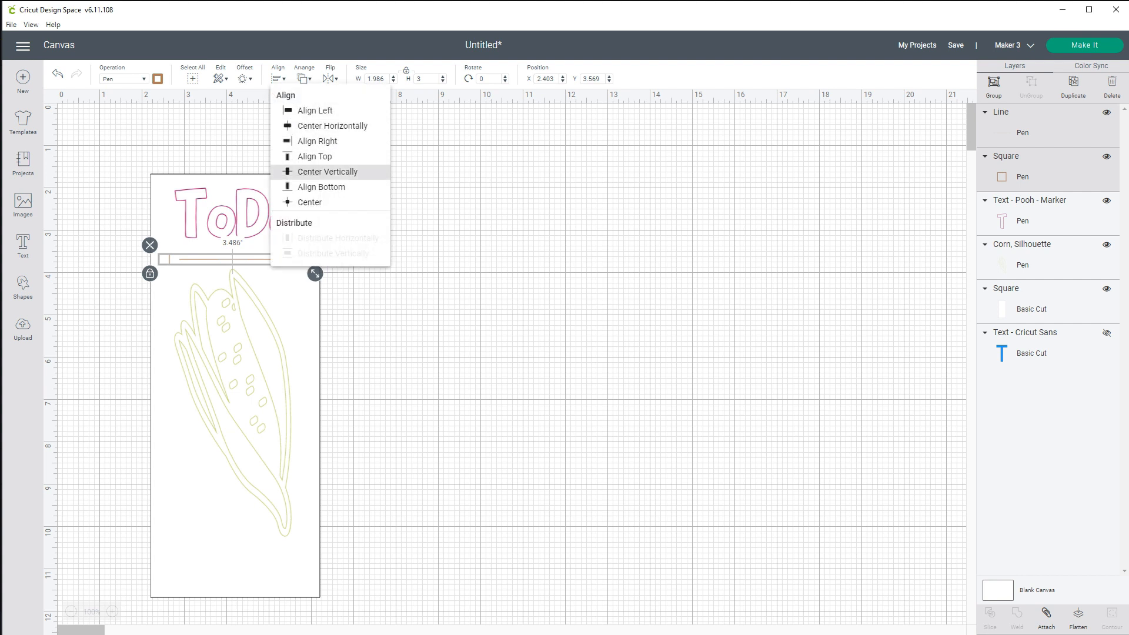
click(321, 187)
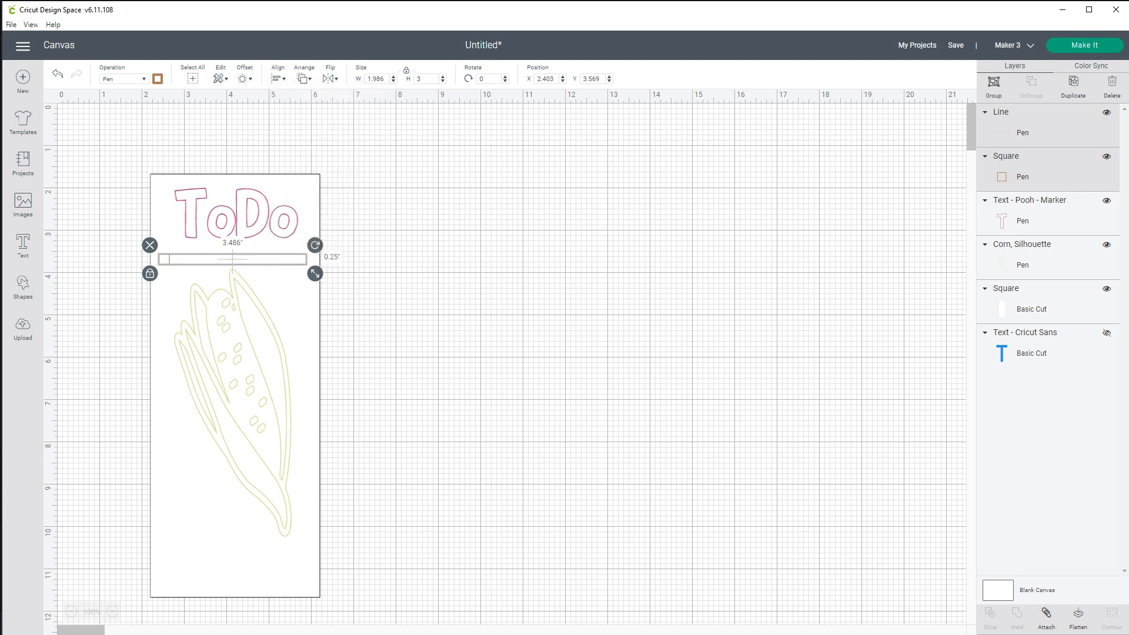
key(ctrl+g)
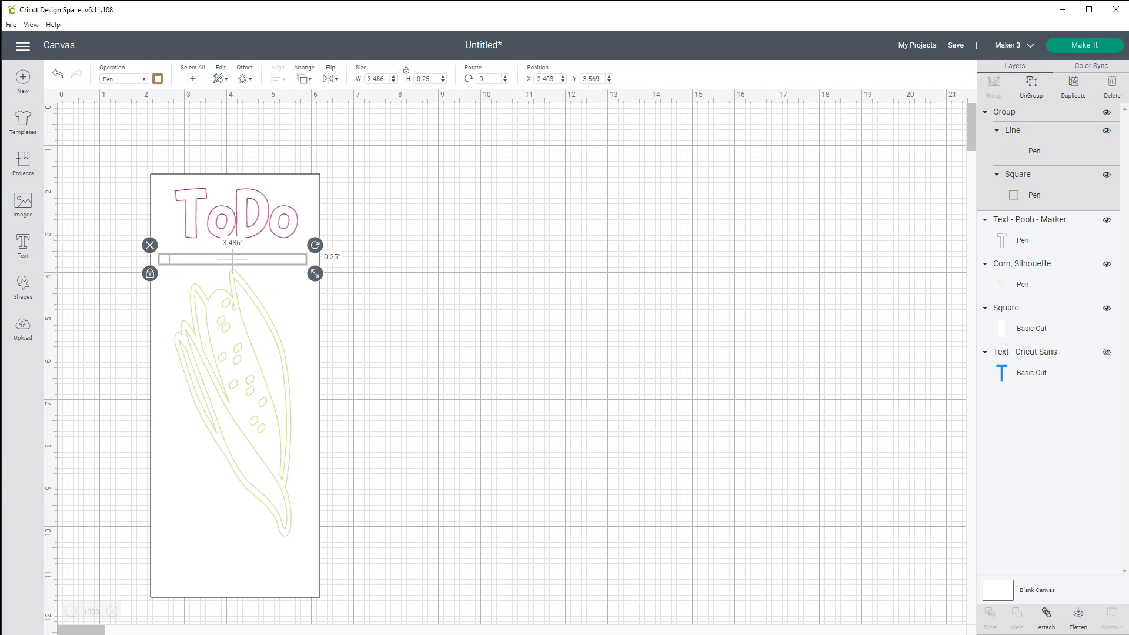
key(Escape)
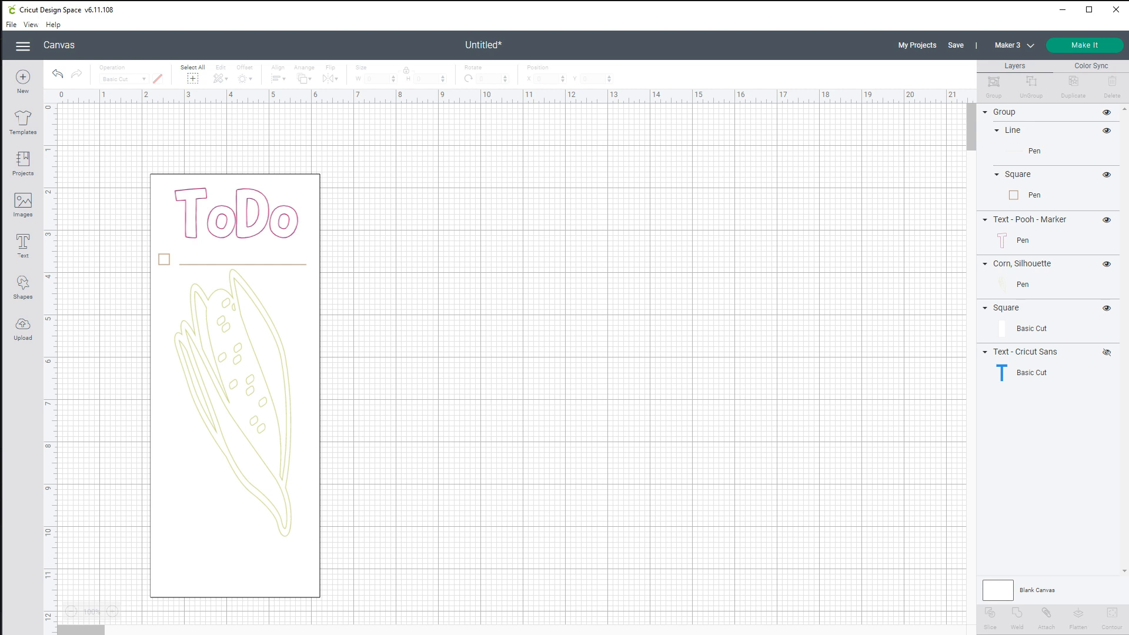
click(234, 385)
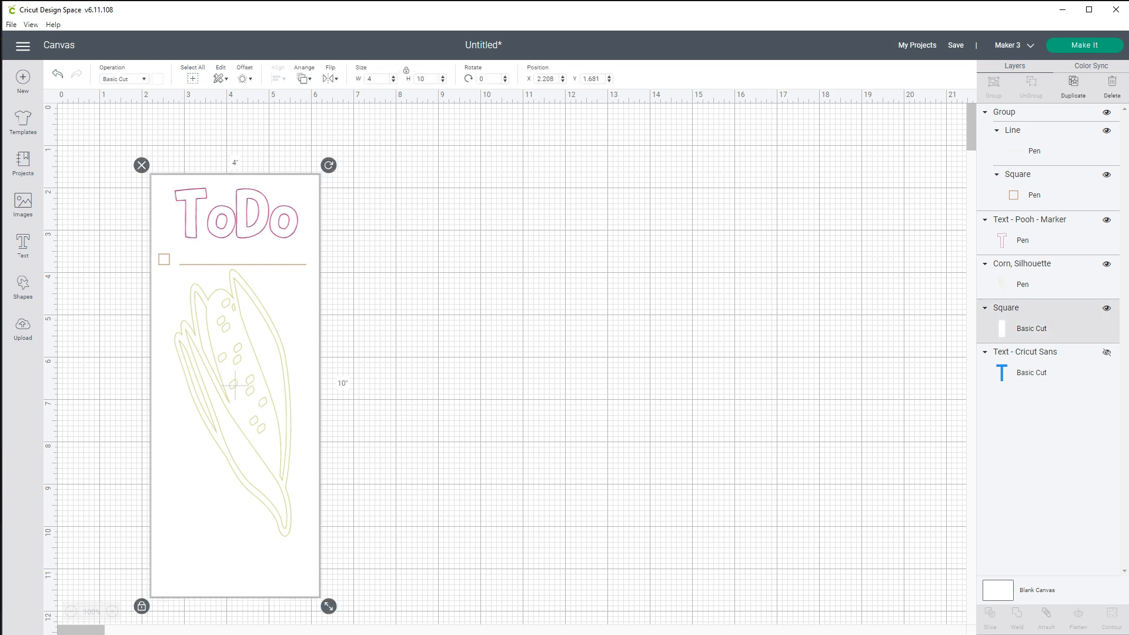
key(Escape)
Duplicate the checkbox-and-line group 31 times, until the last copy sits near the page's lower edge at Y 11.319.
click(232, 264)
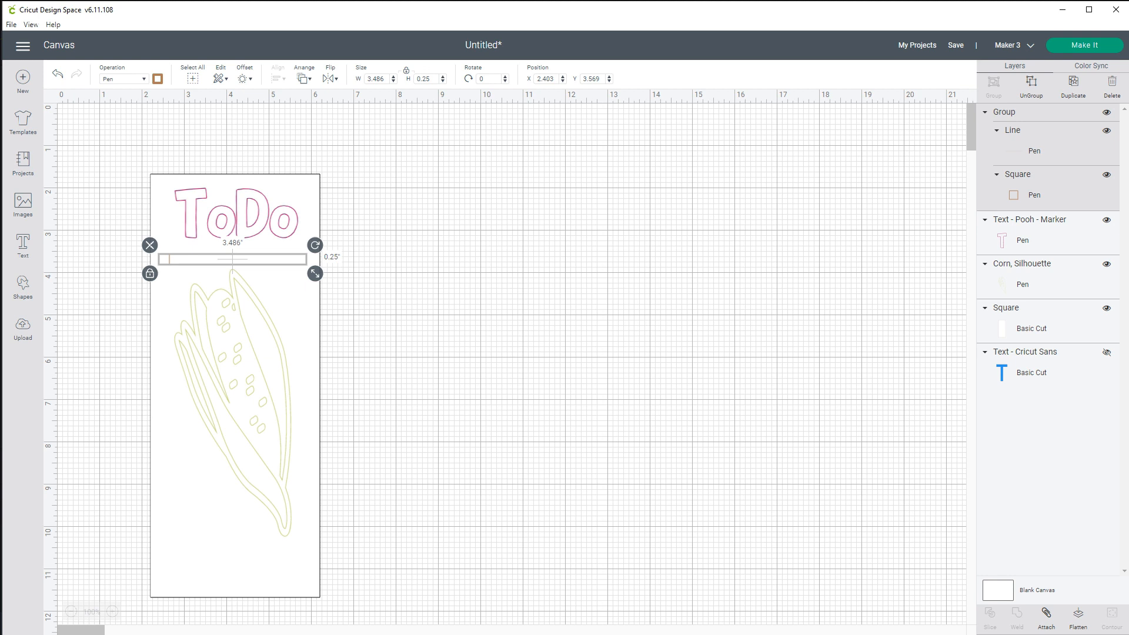
key(ctrl+d)
key(ctrl+d)
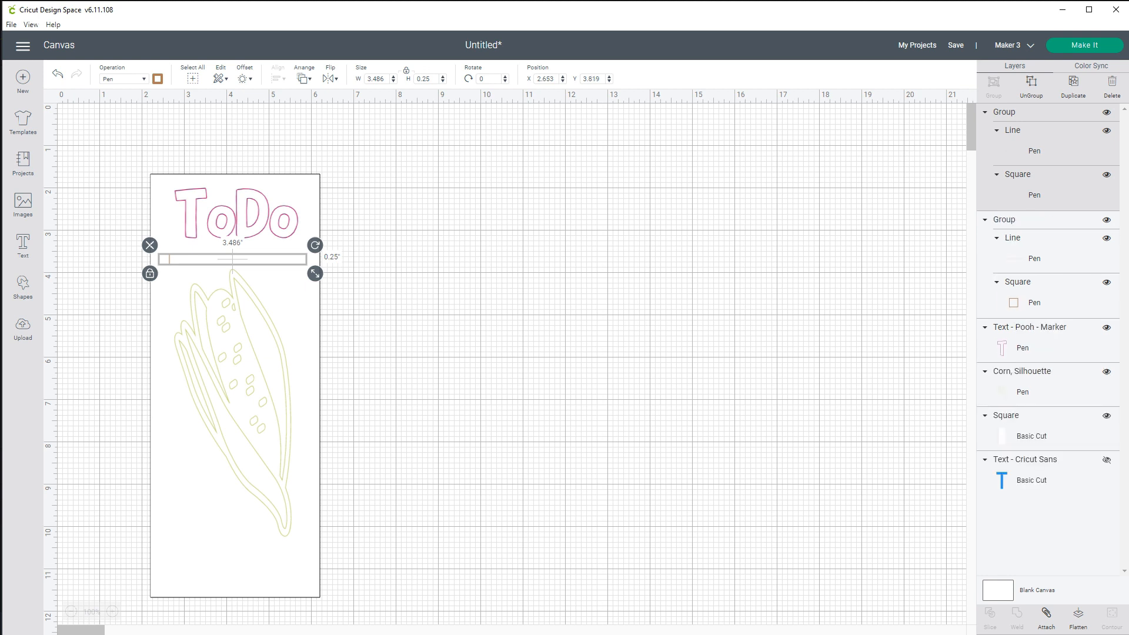
key(ctrl+d)
key(ctrl+d)
key(ctrl+d)
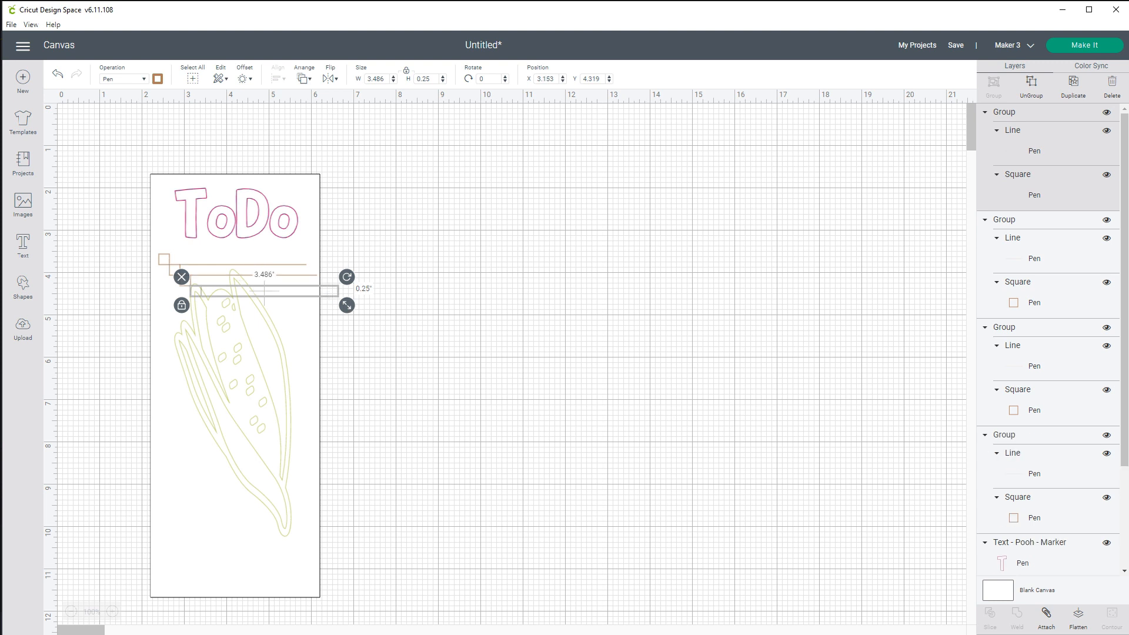
key(ctrl+d)
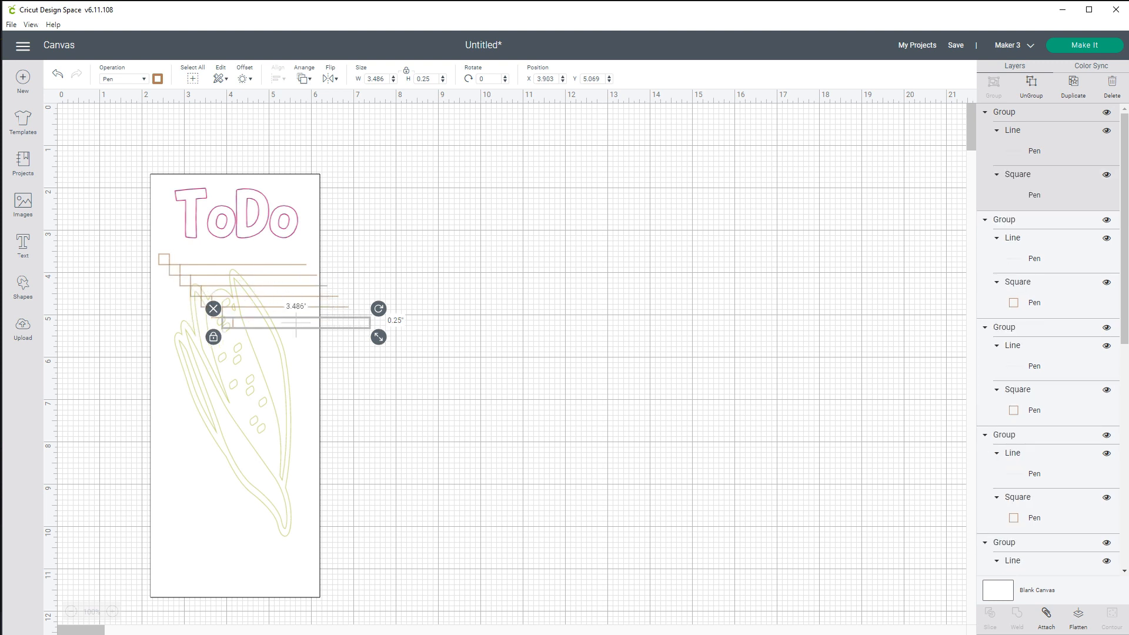
key(ctrl+d)
key(ctrl+d)
key(ctrl+d)
key(ctrl+d)
key(ctrl+d)
key(ctrl+d)
key(ctrl+d)
key(ctrl+d)
key(ctrl+d)
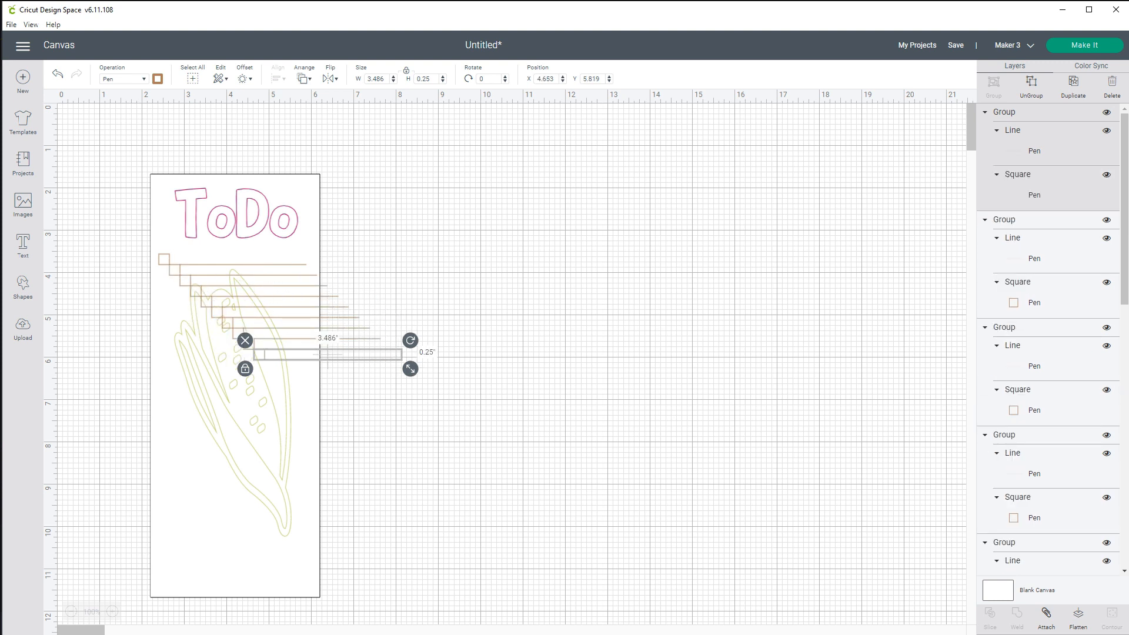
key(ctrl+d)
key(ctrl+d)
key(ctrl+d)
key(ctrl+d)
key(ctrl+d)
key(ctrl+d)
key(ctrl+d)
key(ctrl+d)
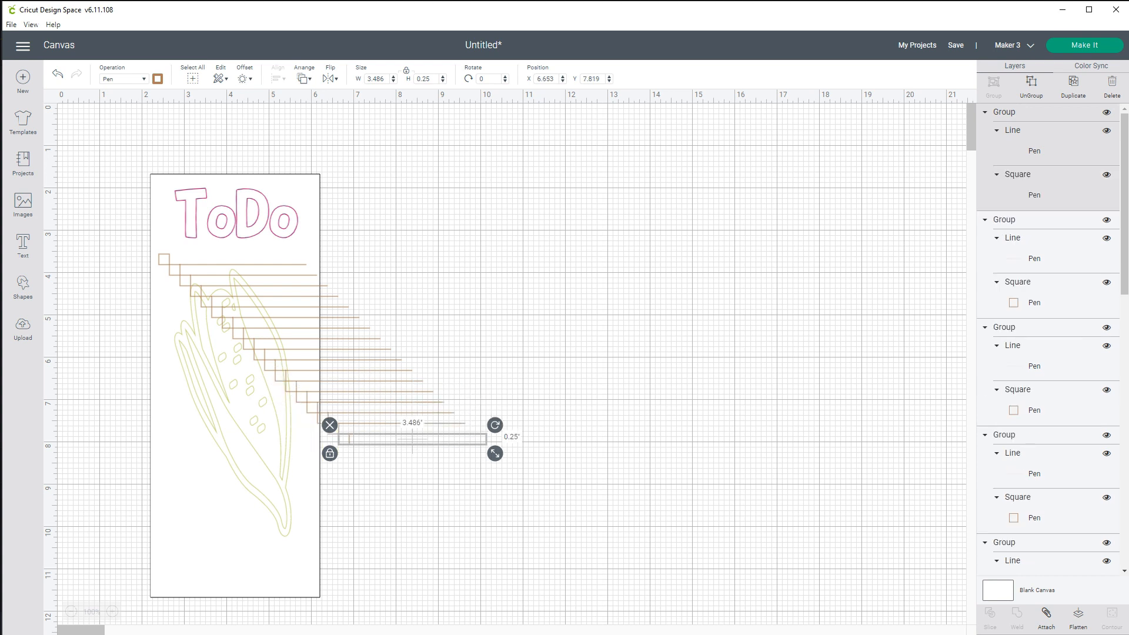
key(ctrl+d)
key(ctrl+d)
key(ctrl+d)
key(ctrl+d)
key(ctrl+d)
key(ctrl+d)
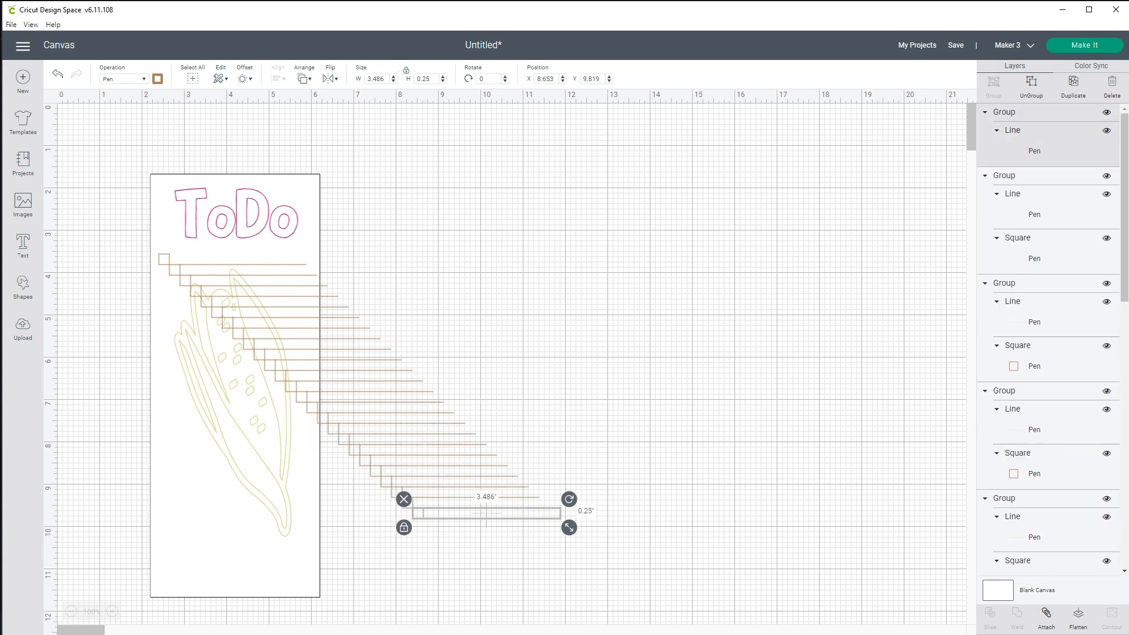
key(ctrl+d)
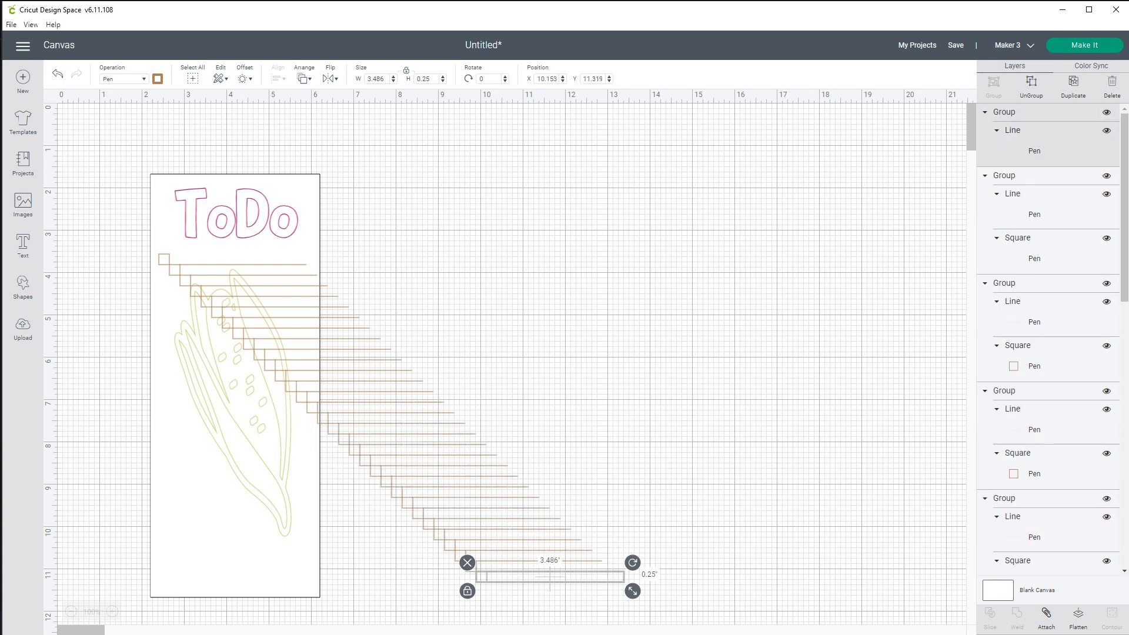
key(ctrl+d)
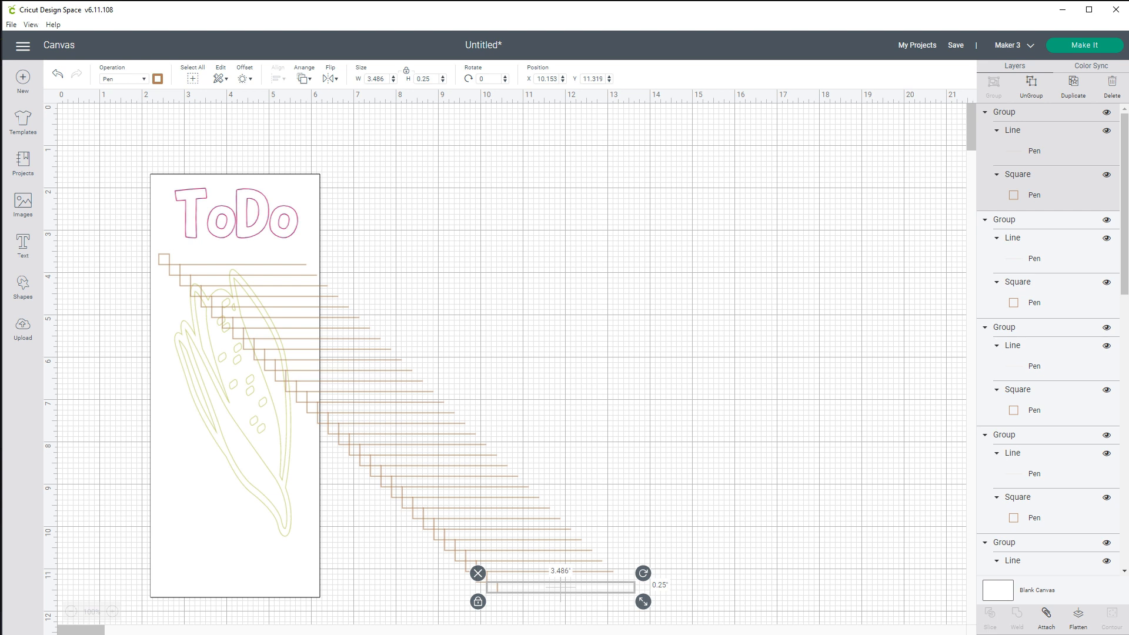
Hide the page square, the corn silhouette and the ToDo heading so only the checkbox rows show.
scroll(1048, 338, down, 10)
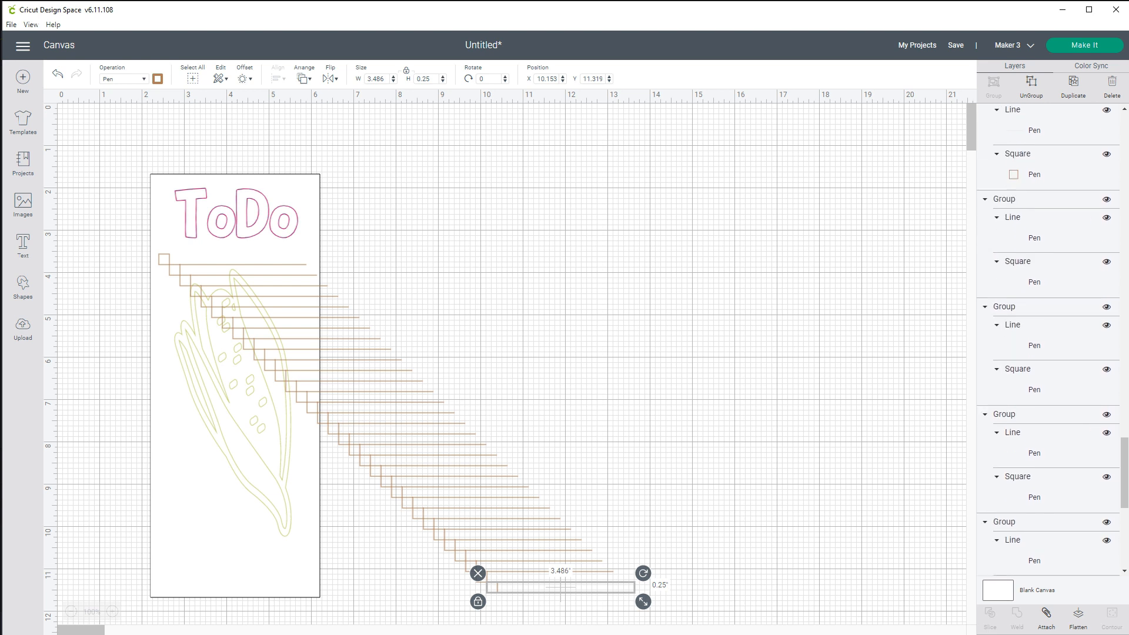
scroll(1047, 338, down, 5)
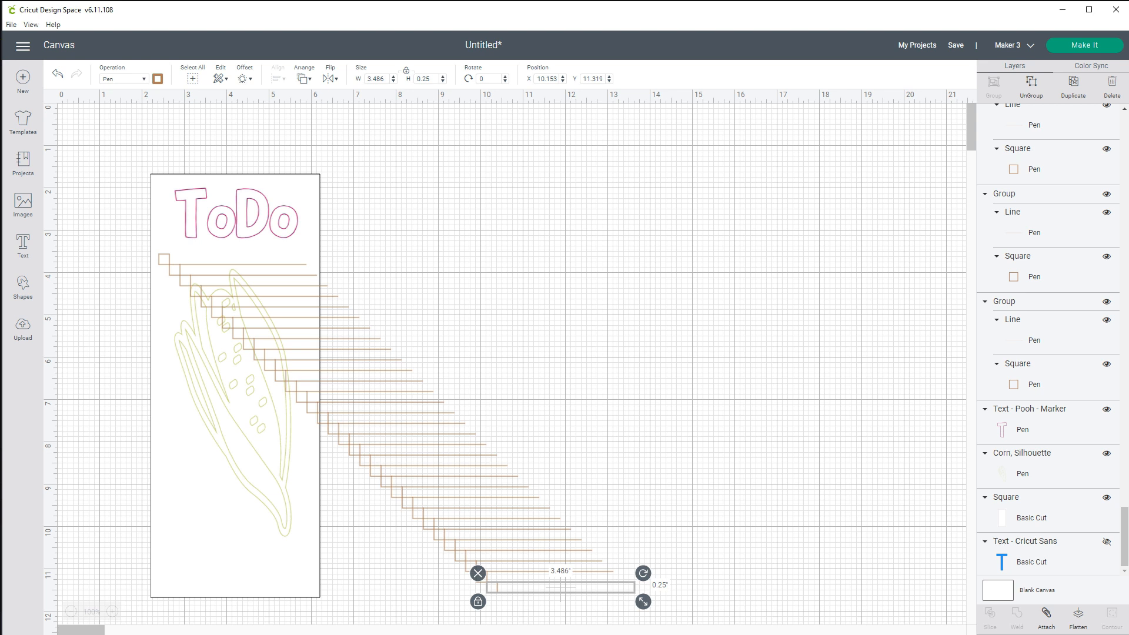
click(1107, 497)
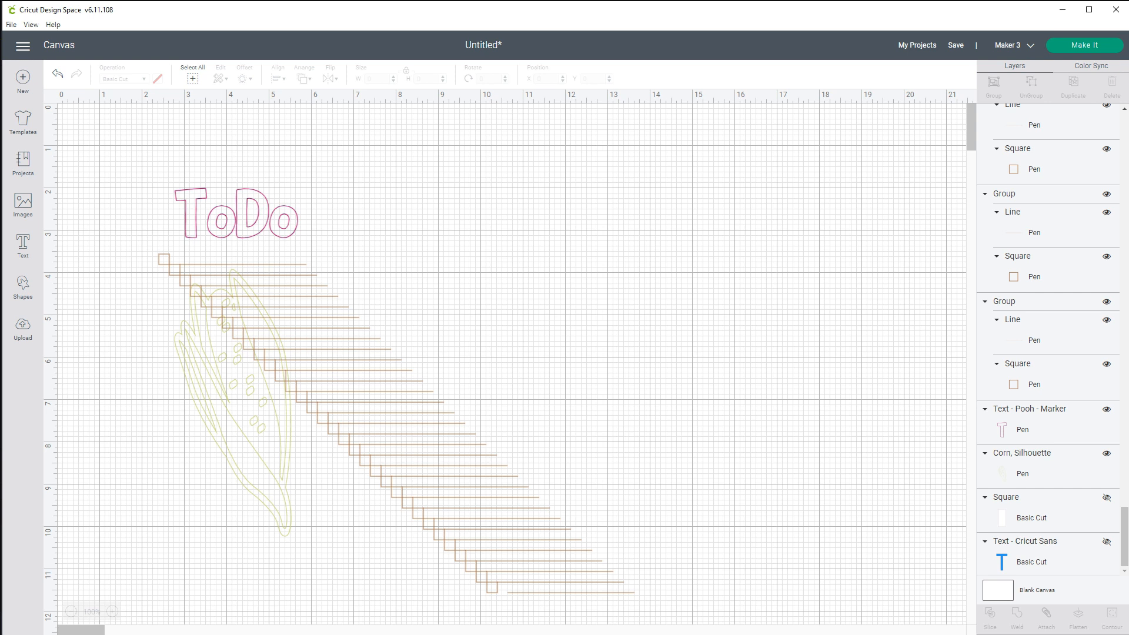
click(1107, 409)
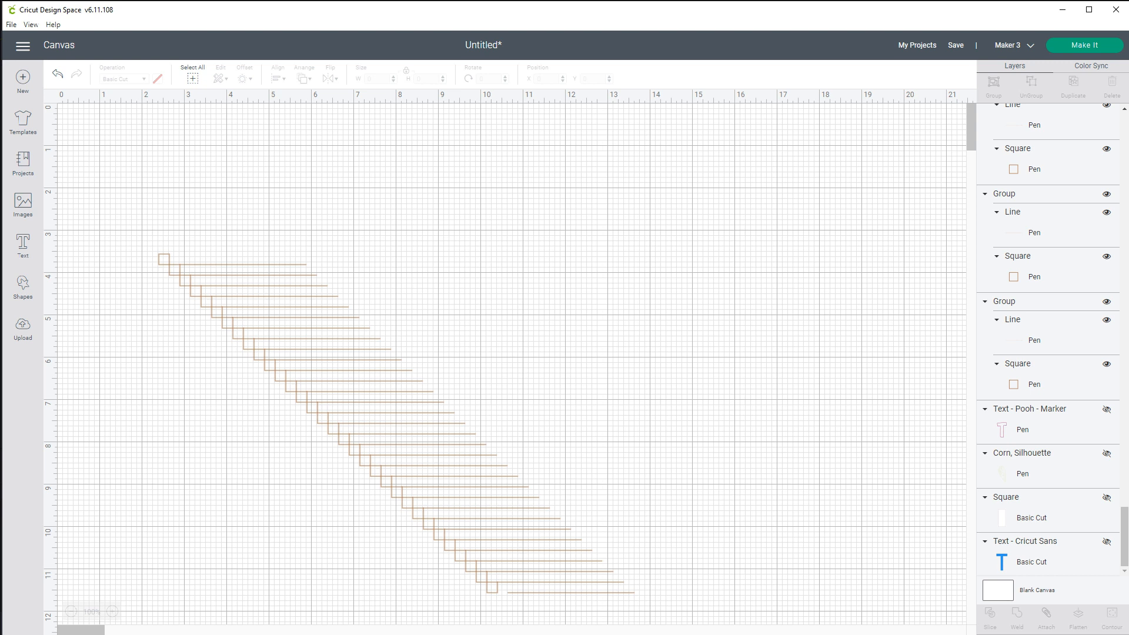
Select all the checkbox-and-line rows, align them left and group them together.
drag(103, 199, 617, 611)
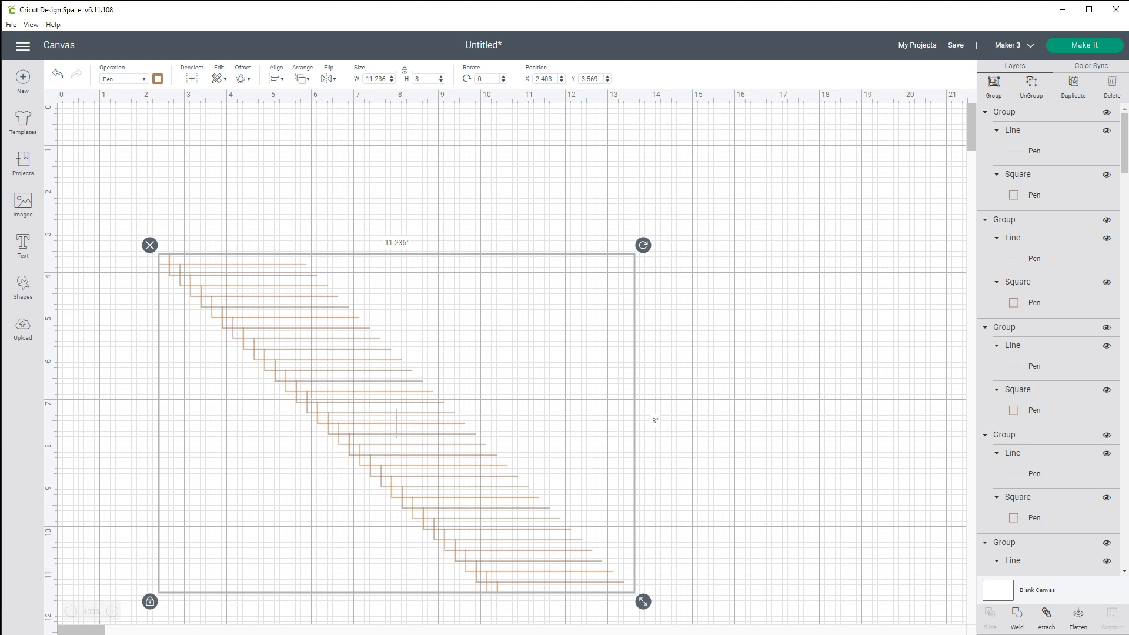
click(276, 79)
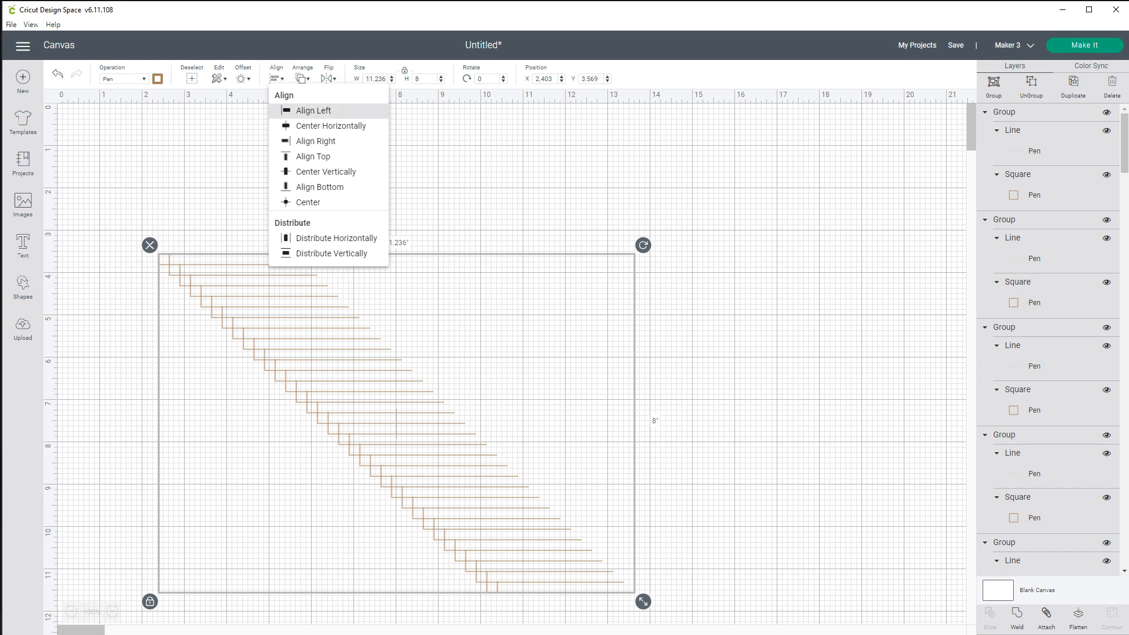
click(314, 110)
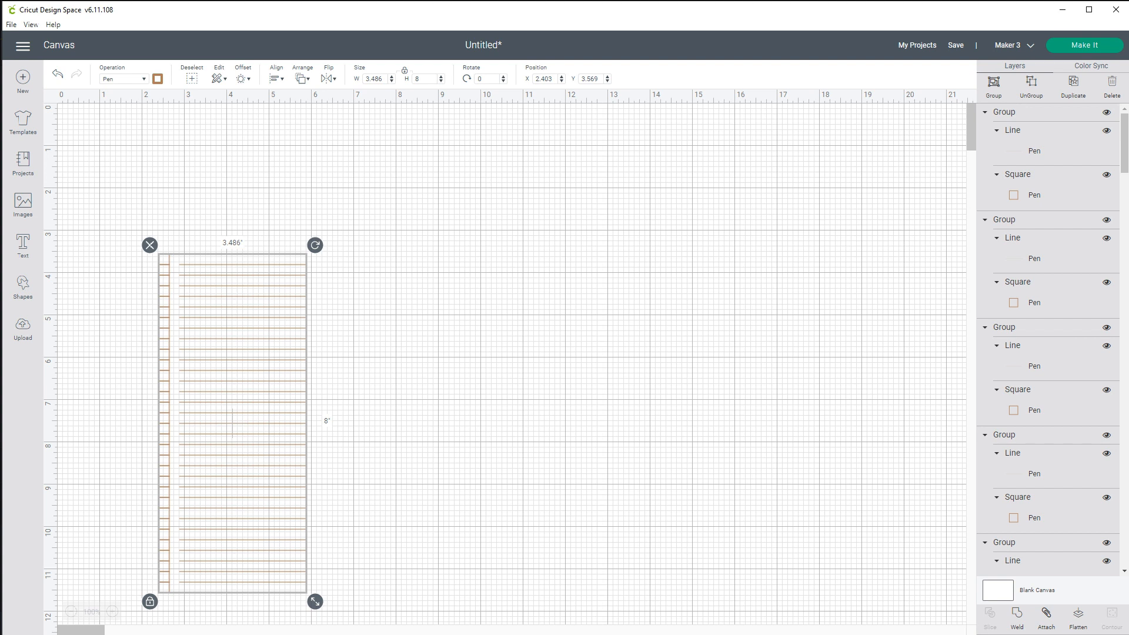
scroll(1048, 338, down, 5)
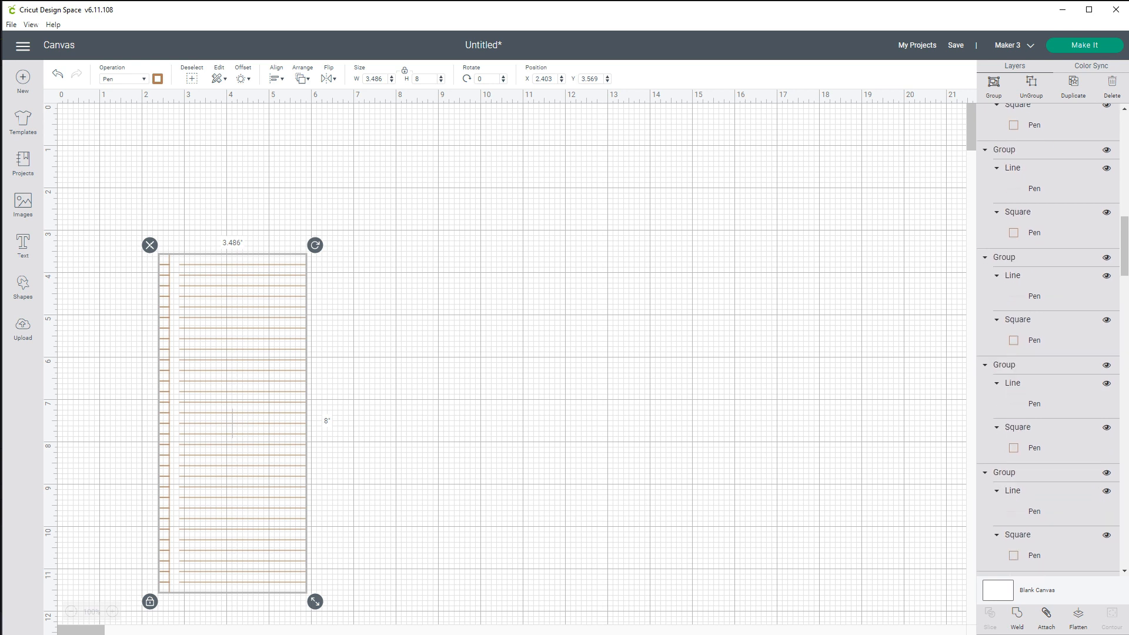
key(ctrl+g)
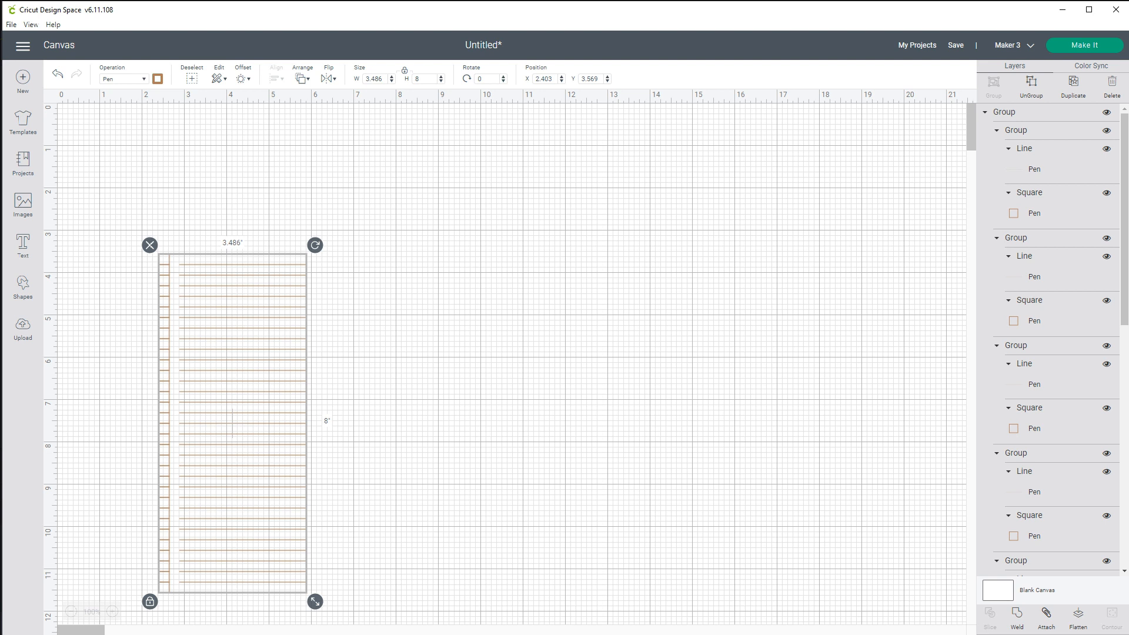
Show the ToDo heading, the corn silhouette and the page square again.
scroll(1049, 338, down, 5)
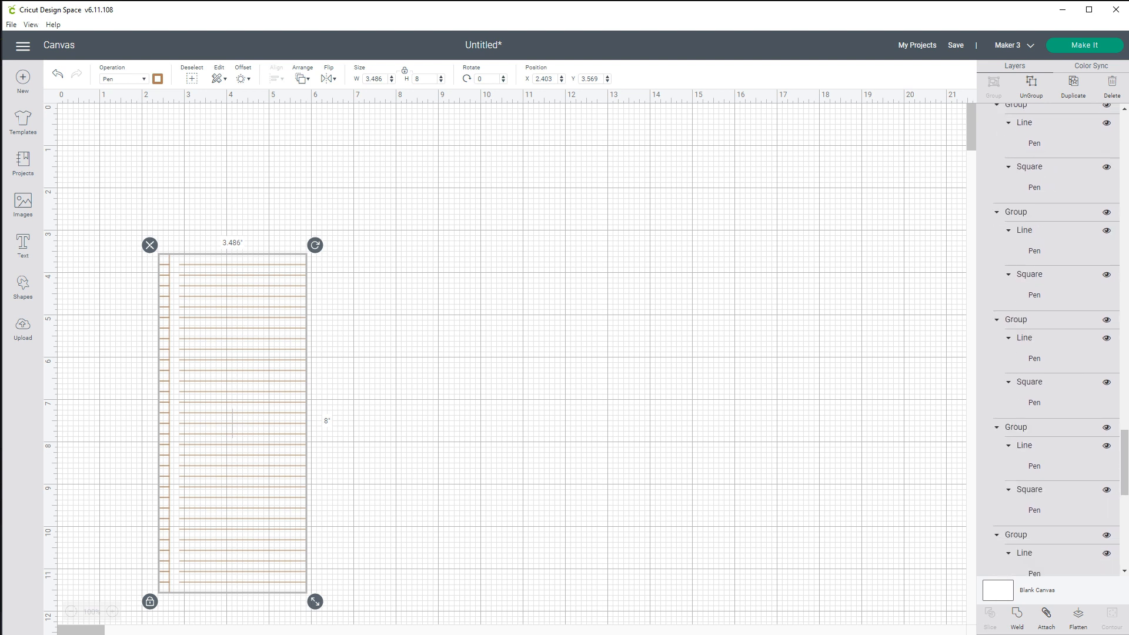
scroll(1049, 338, down, 1)
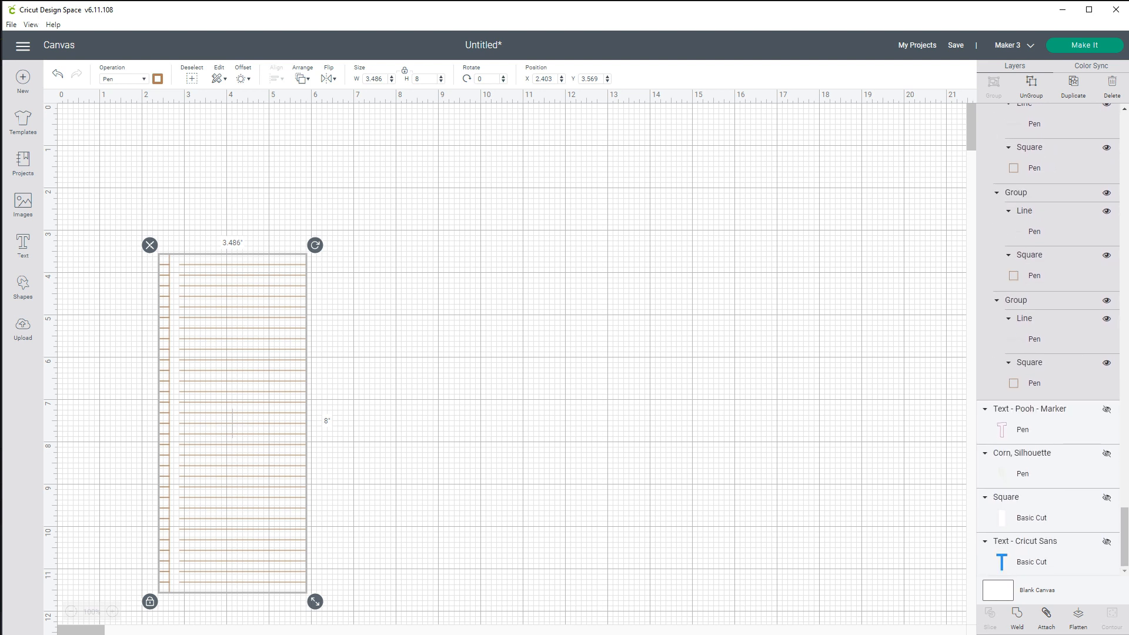
click(1107, 409)
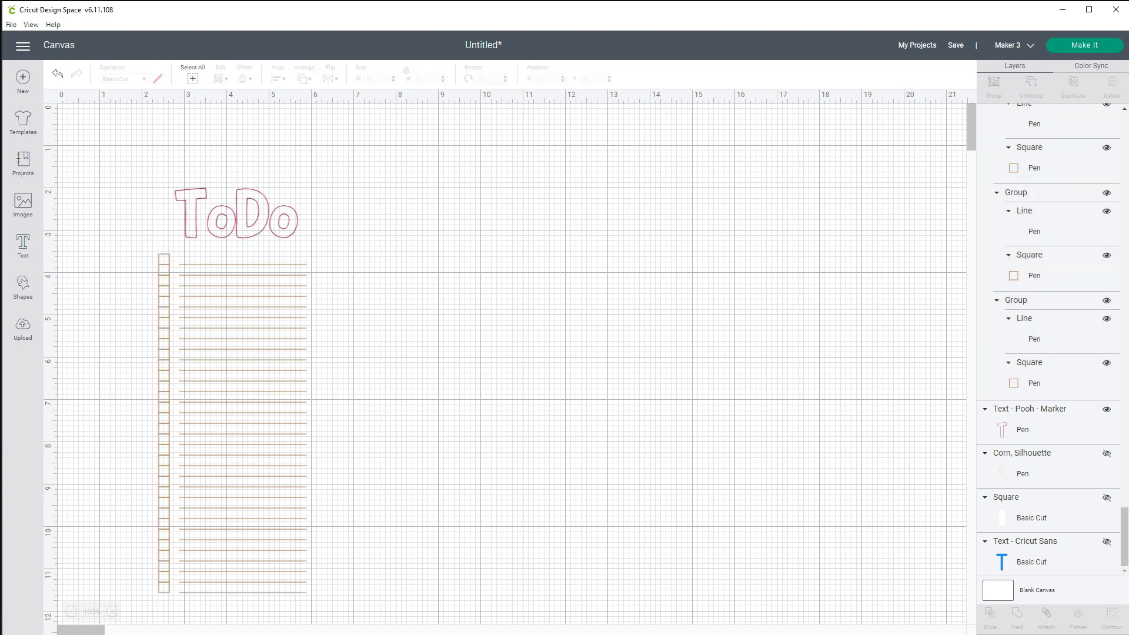
click(1107, 453)
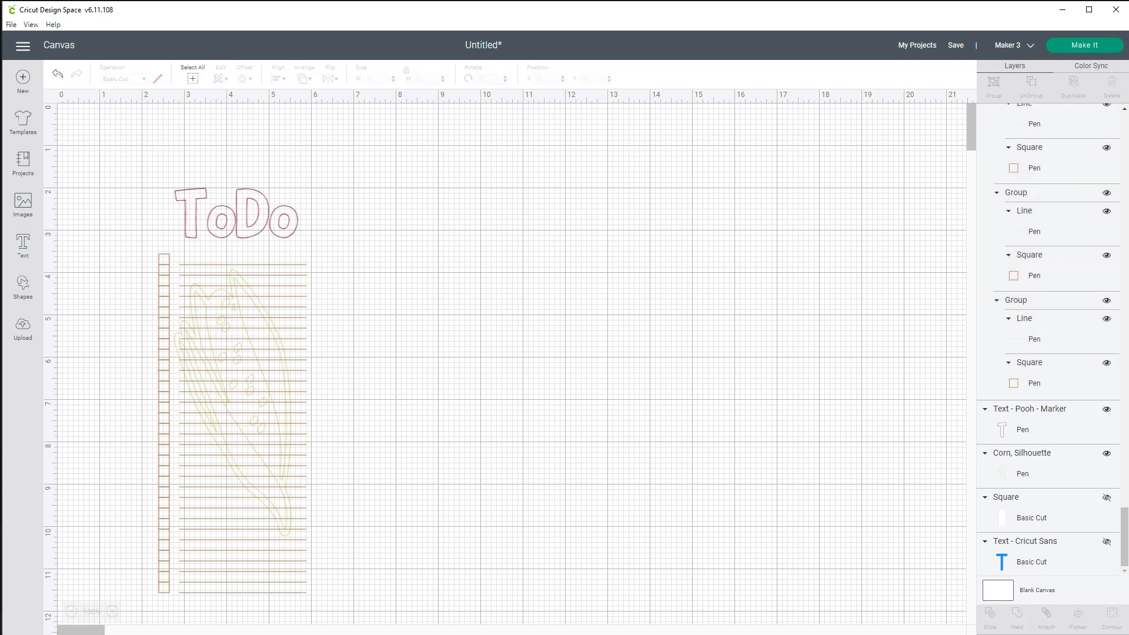
click(1106, 498)
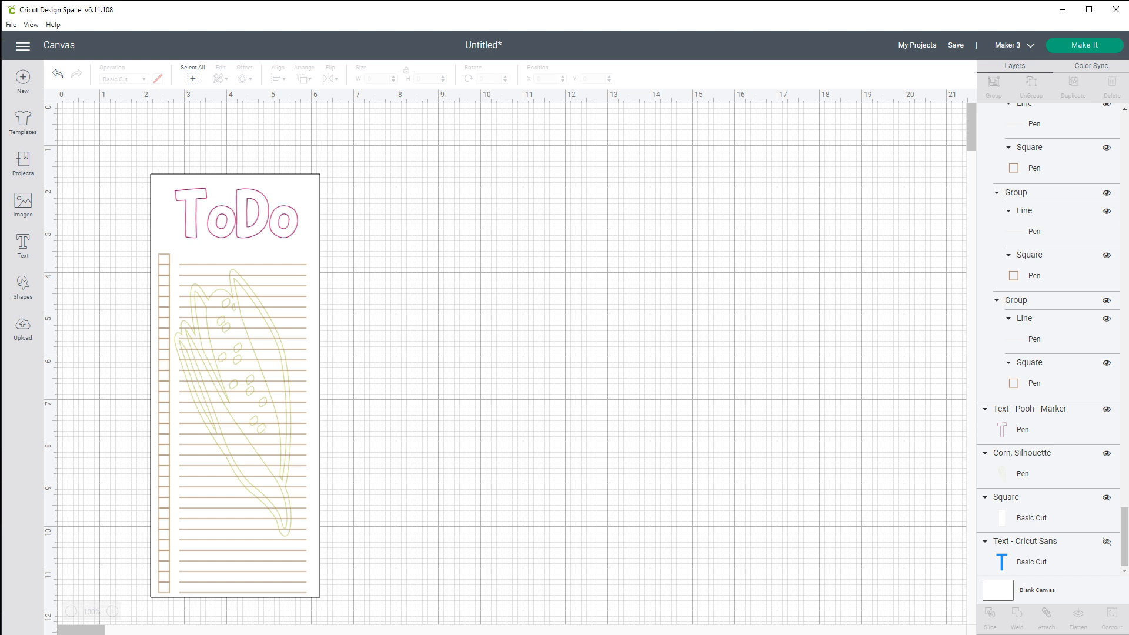
Select the page square, the ToDo heading, the corn and the checkbox rows, and attach them together.
drag(71, 127, 349, 611)
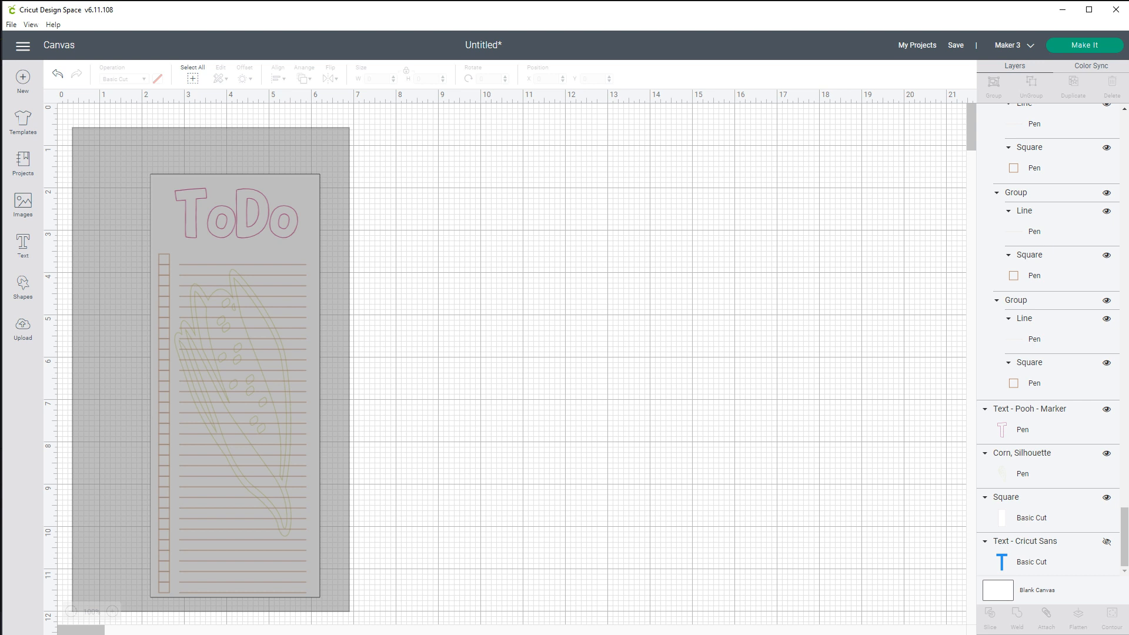
drag(349, 612, 349, 611)
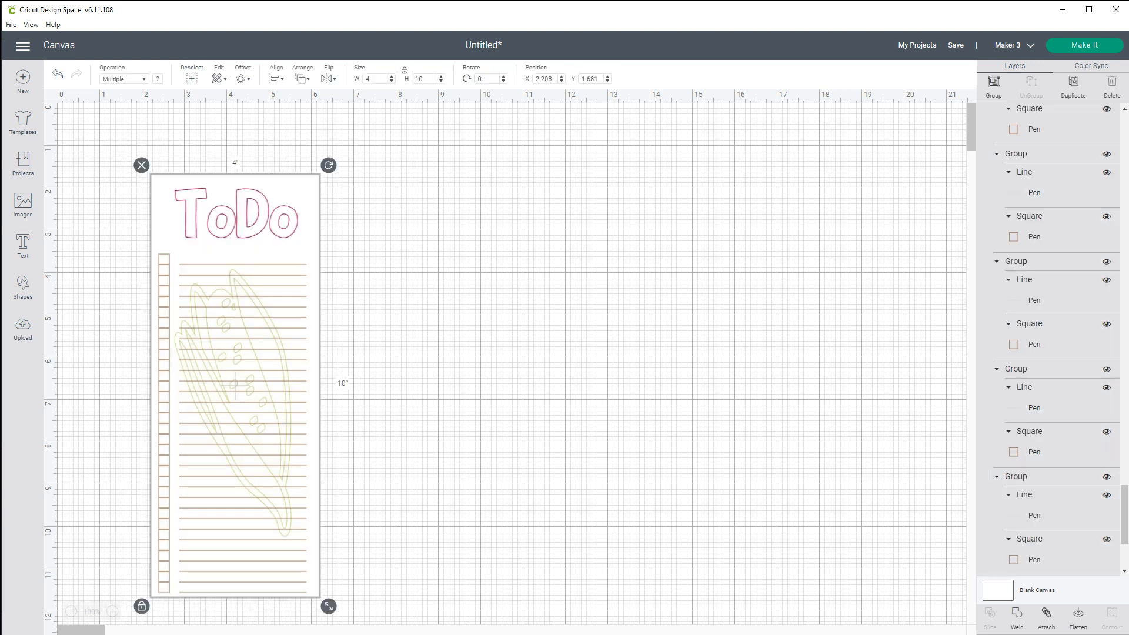
click(1046, 617)
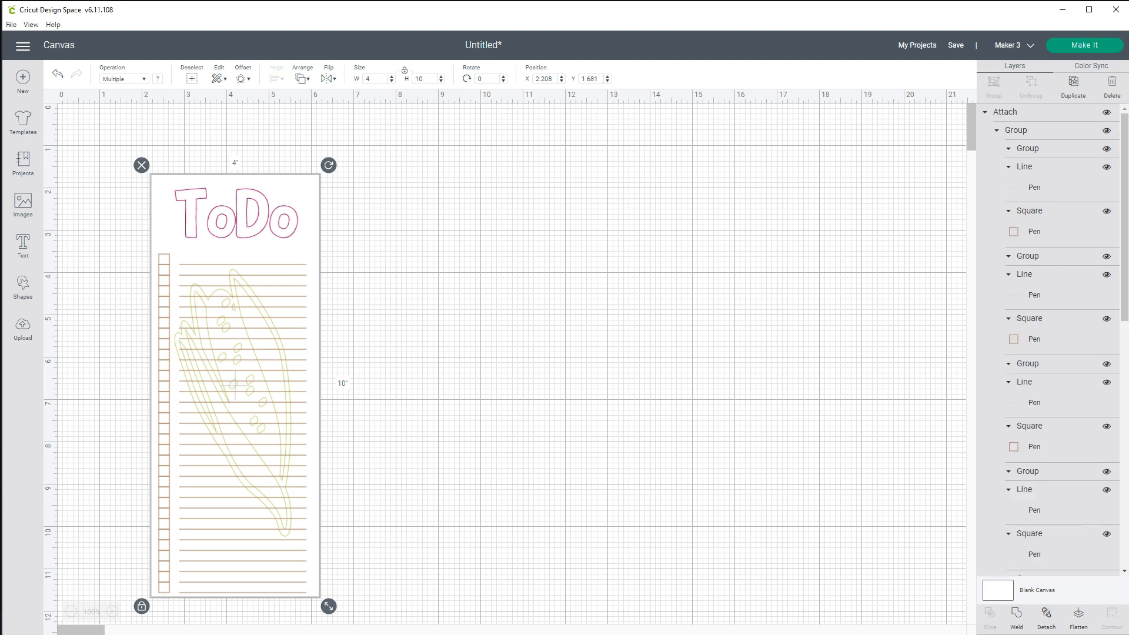
Move the attached page to about X 1.04, Y 0.97 and place a duplicate beside it at about X 5.28, Y 1.01.
drag(235, 386, 185, 356)
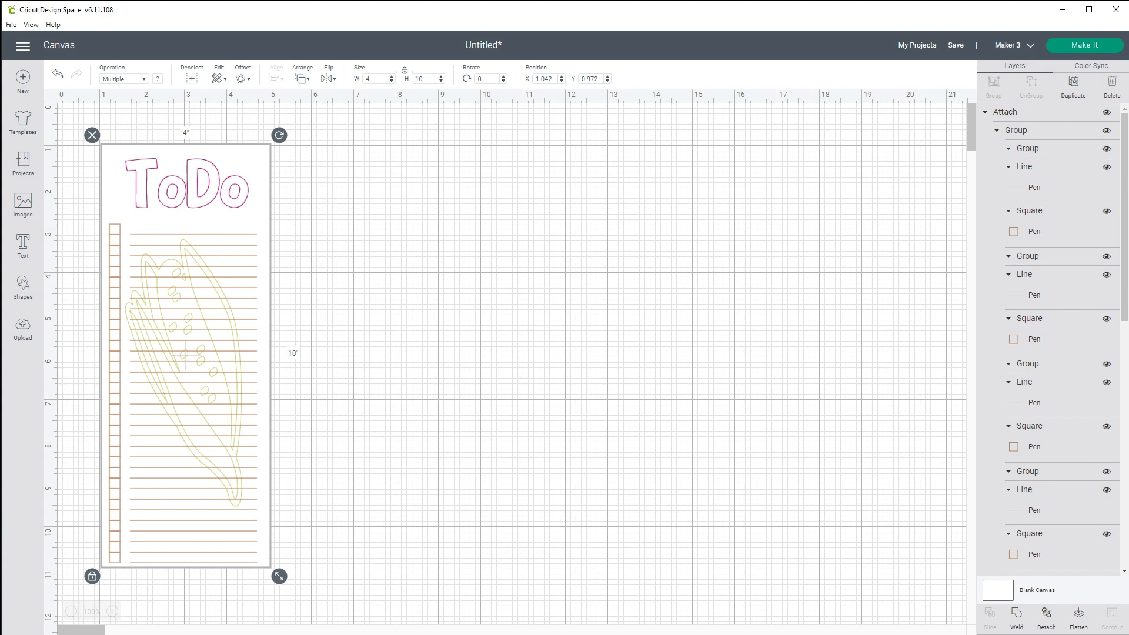
key(ctrl+d)
drag(185, 355, 365, 357)
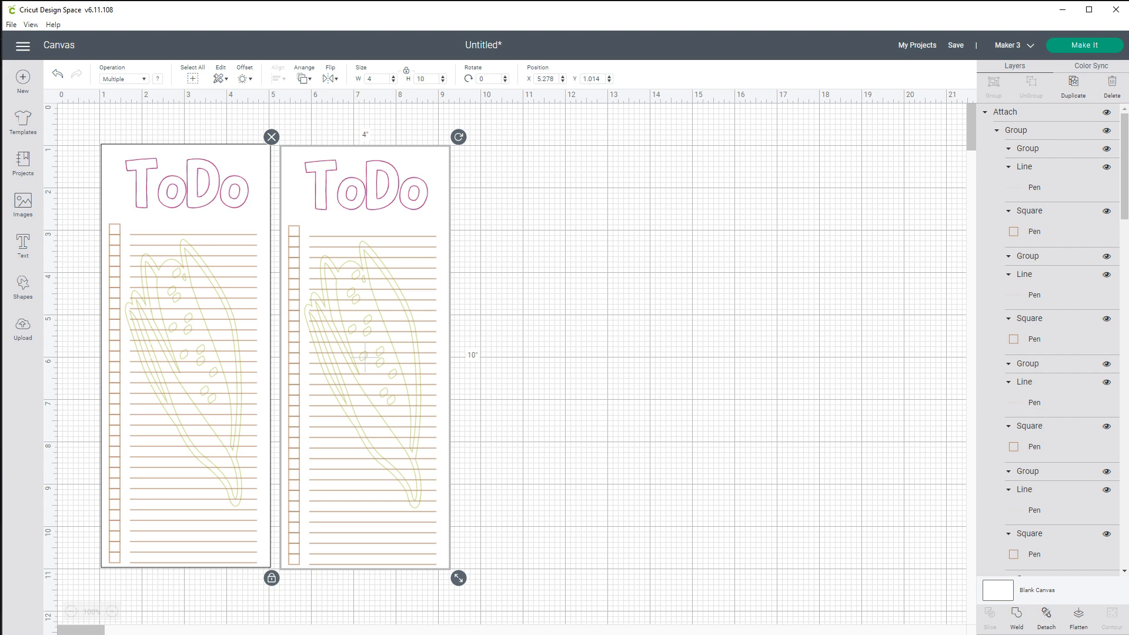
Save the project with the title ToDo List with Corn.
key(ctrl+s)
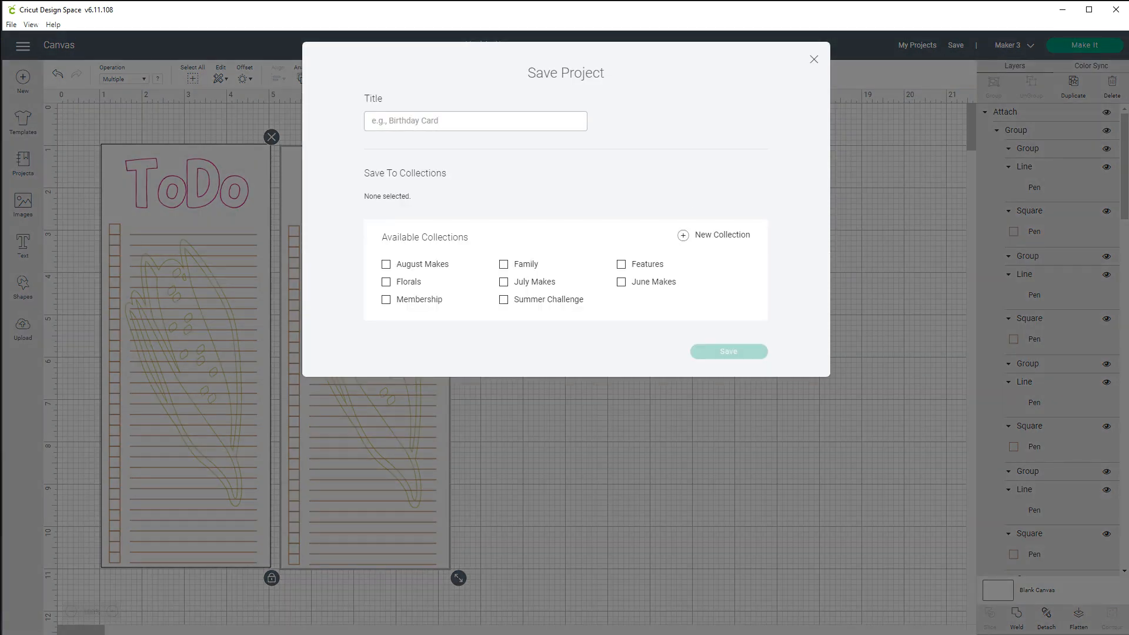
text(ToDo)
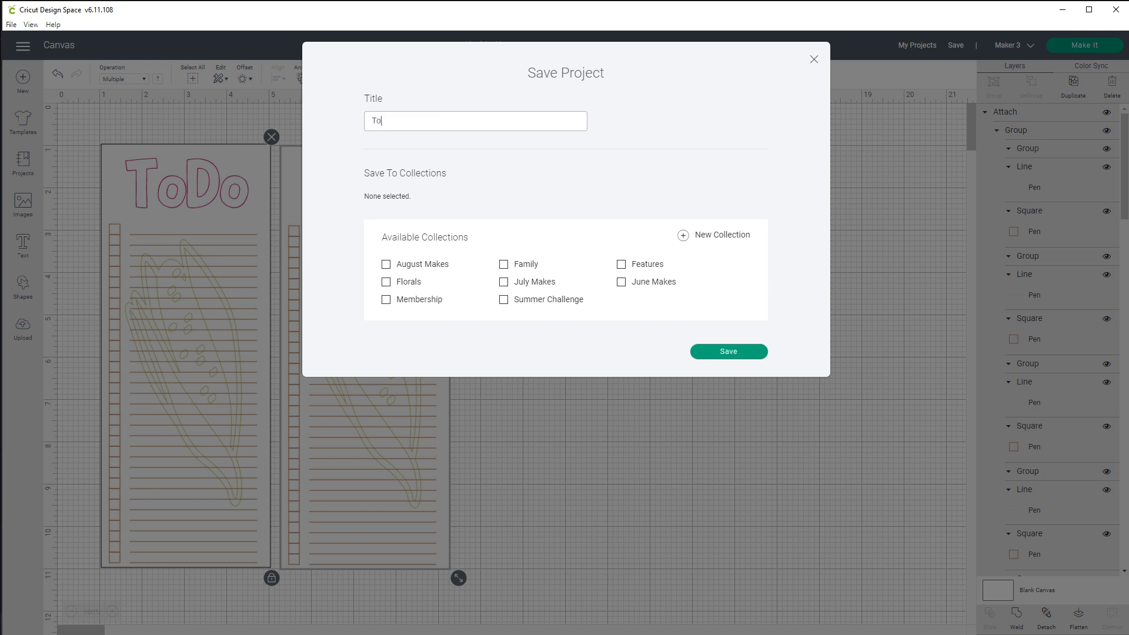
text( List with Corn)
key(Return)
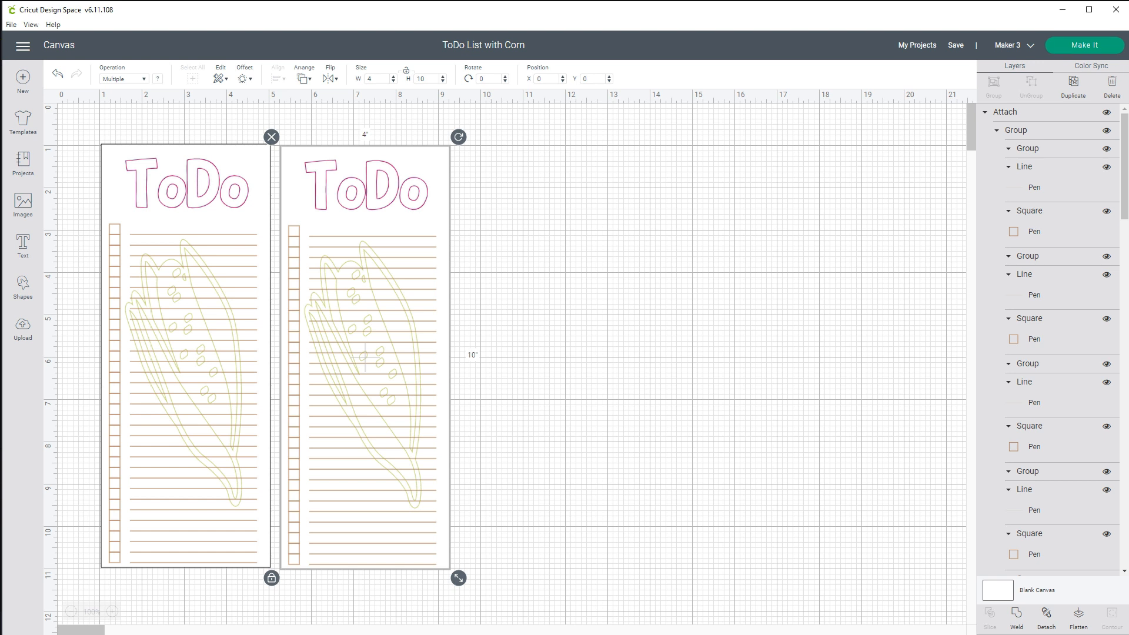
Send the project to be made and choose On Mat as the material loading method.
click(1084, 45)
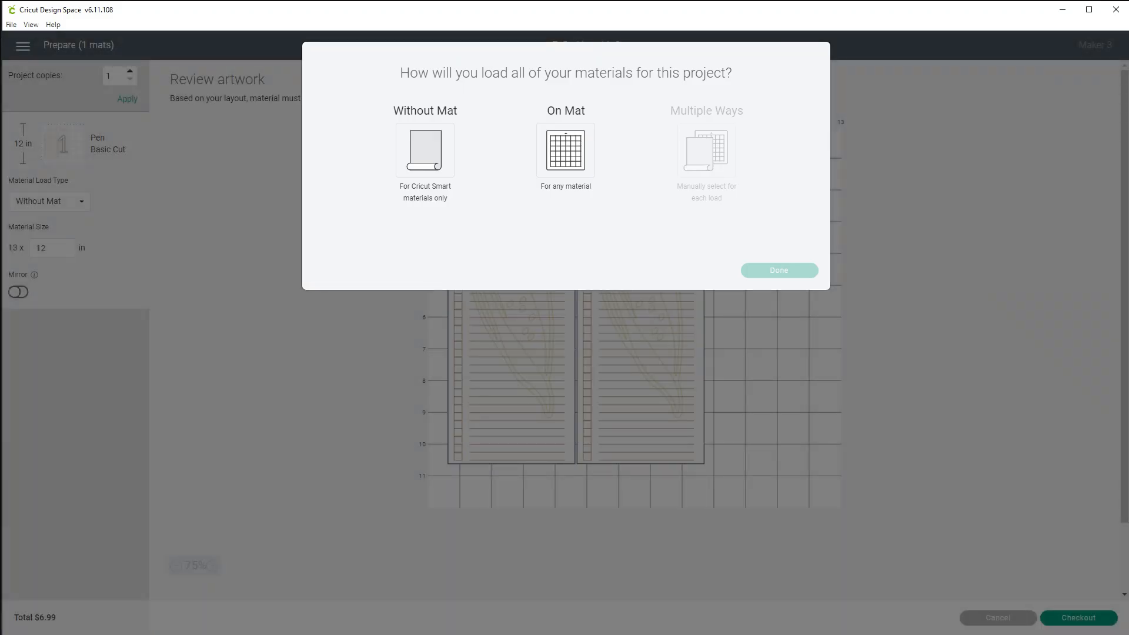
click(565, 150)
click(779, 270)
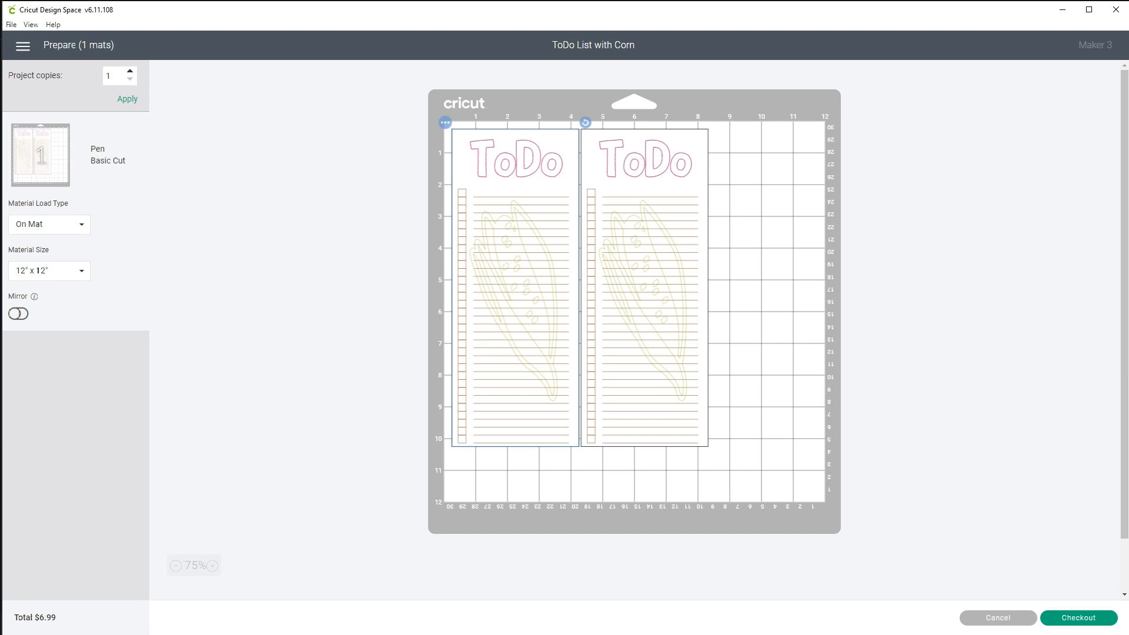
Authorize the purchase of the Pooh - Marker font and set the base material to Medium Cardstock – 80 lb (216 gsm).
click(1078, 618)
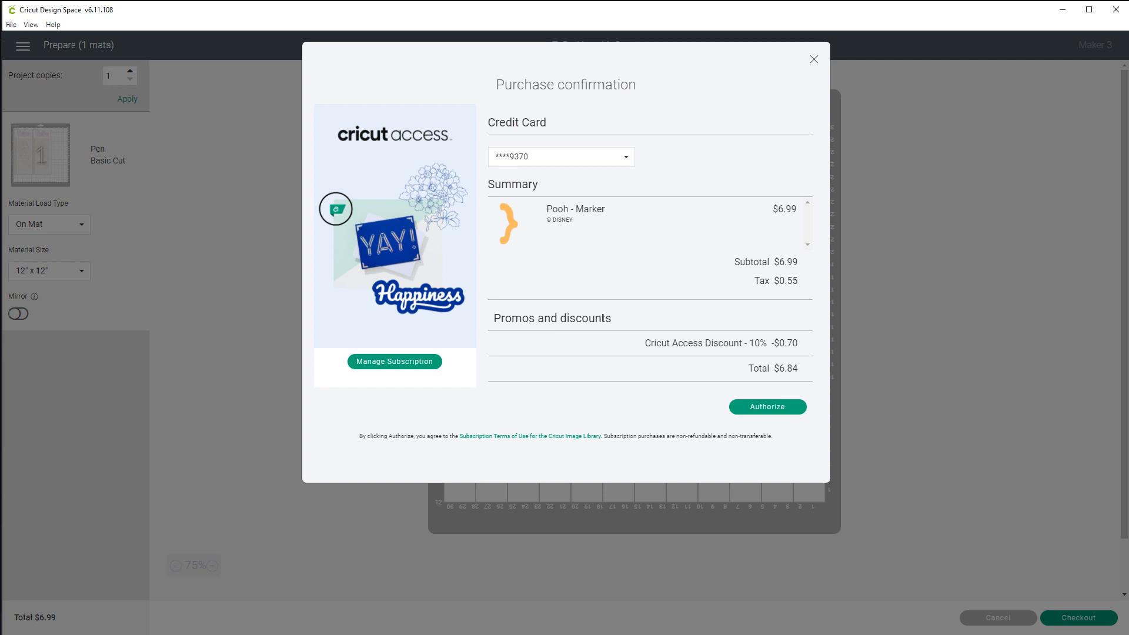
click(767, 407)
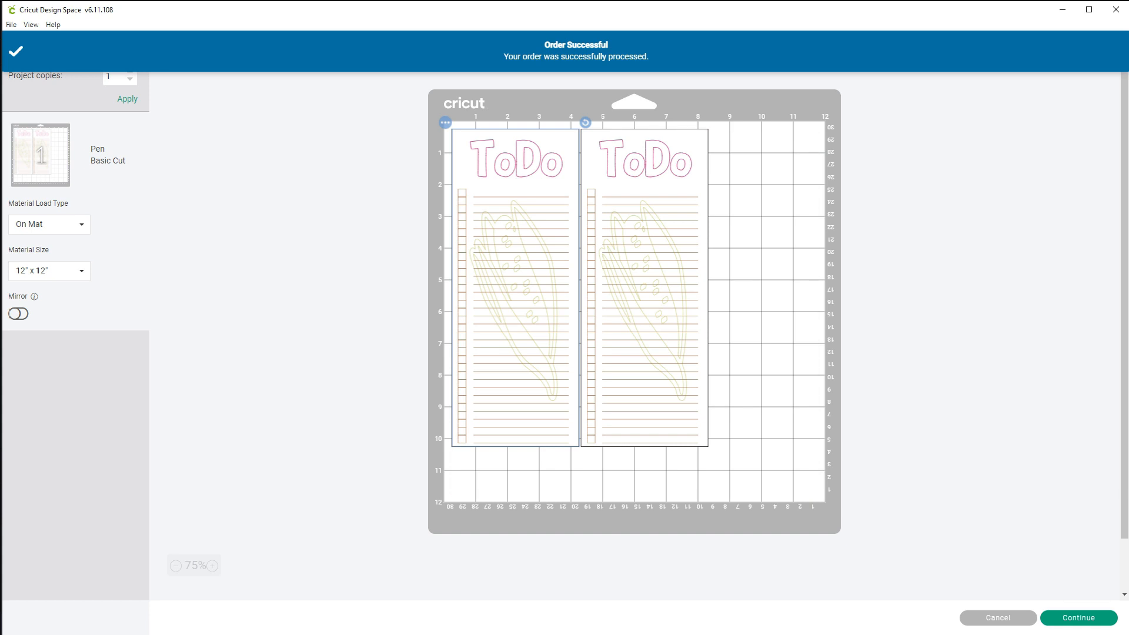
click(1079, 617)
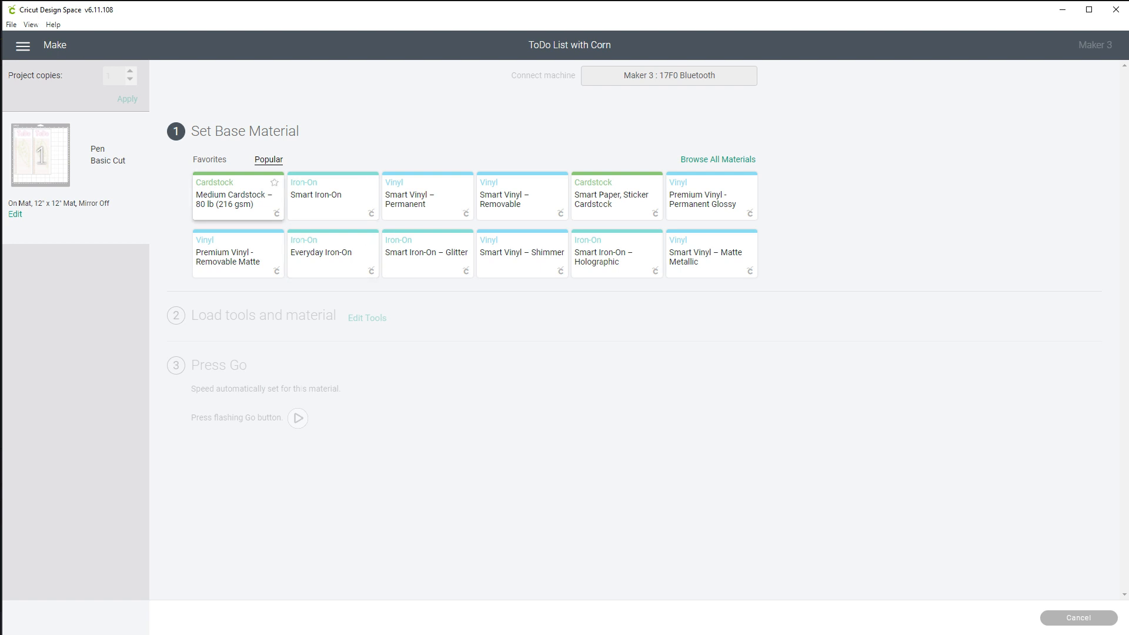
click(239, 198)
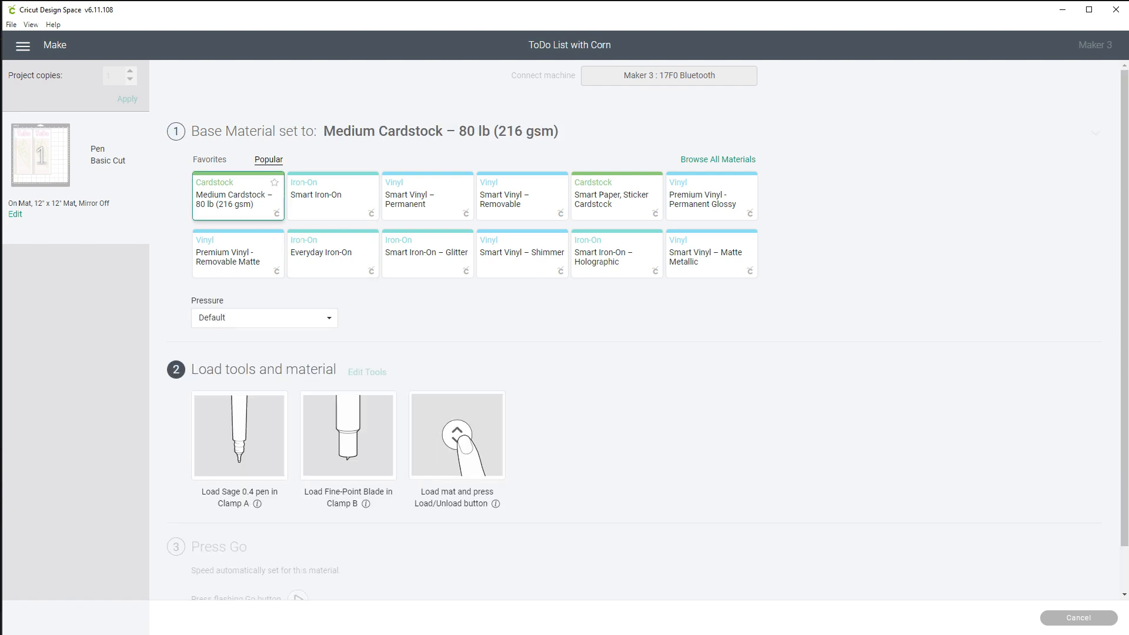